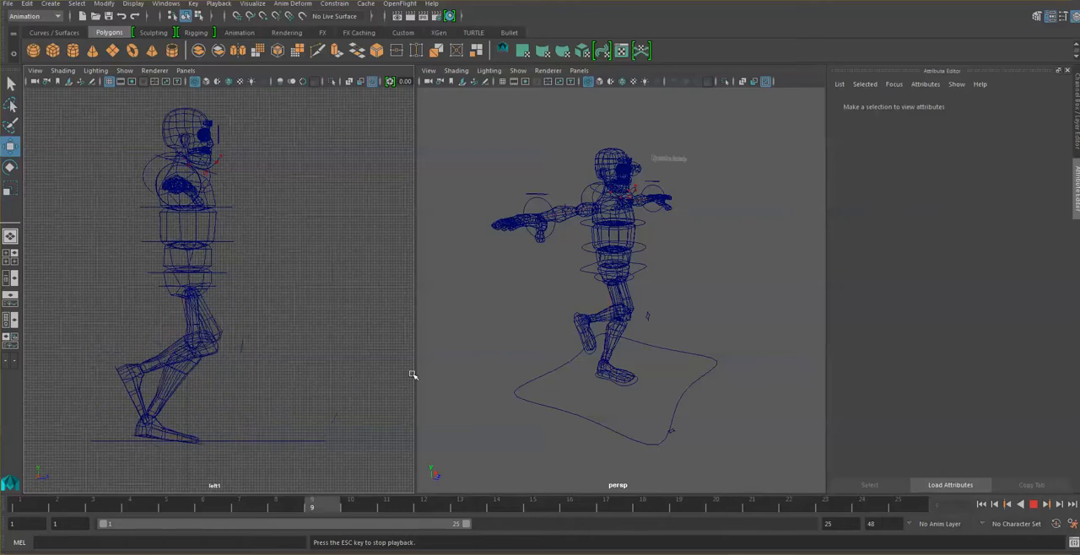
# - Stop the animation playback and examine the 25-frame walk-cycle reference chart for the body's height at each pose
pyautogui.click(1038, 505)
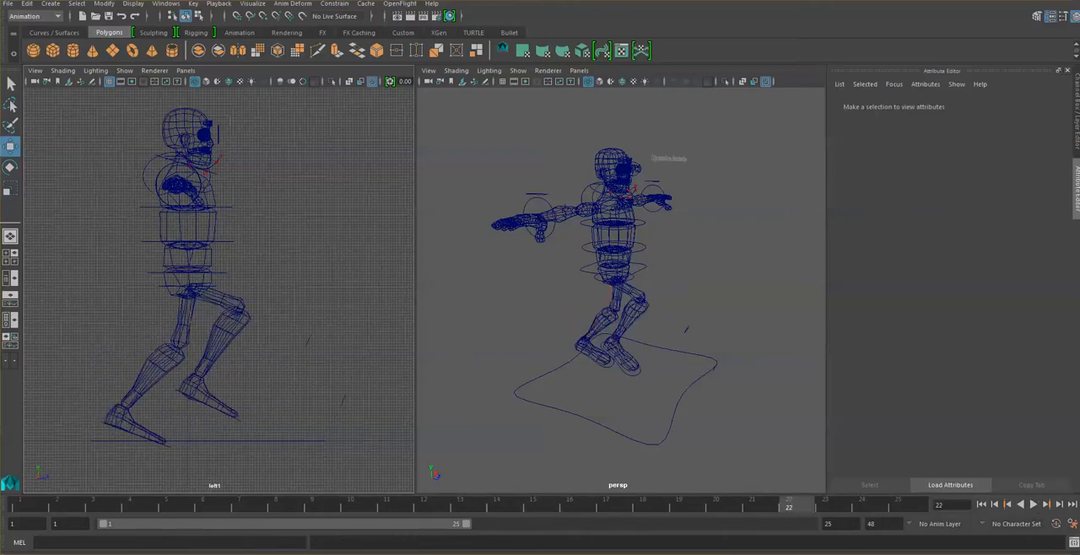
pyautogui.hotkey('alt', 'Tab')
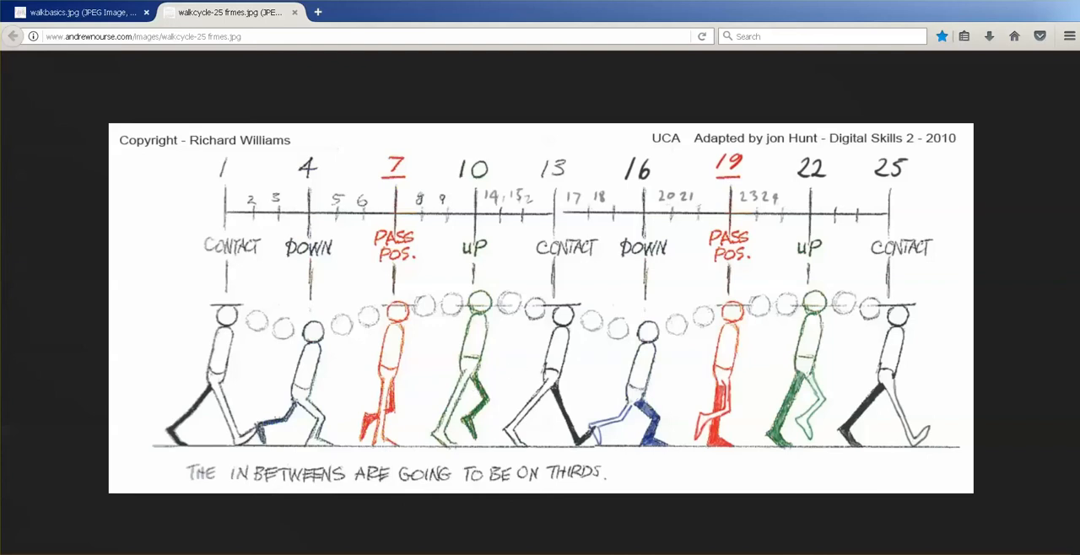
pyautogui.moveTo(483, 554)
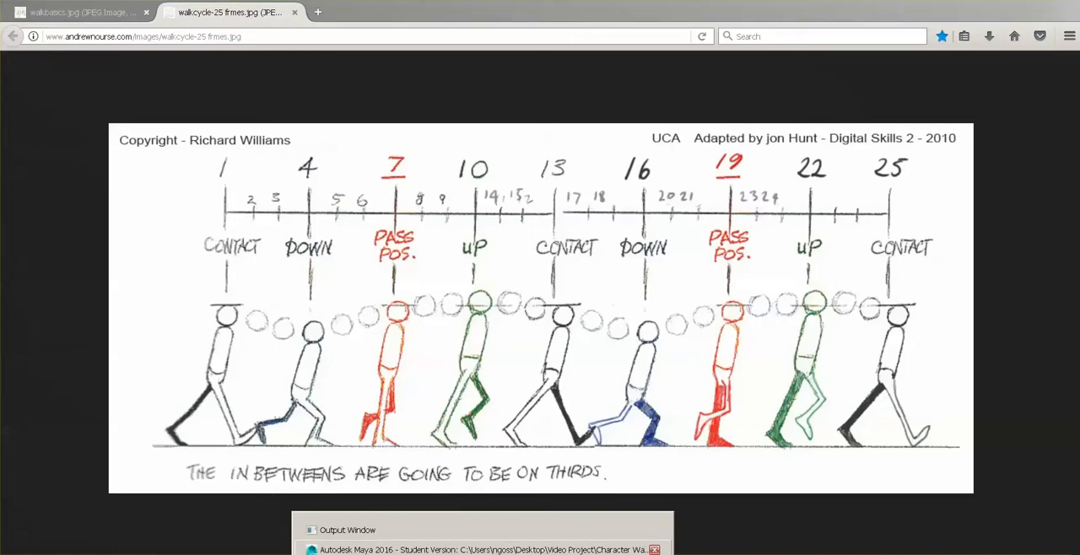
pyautogui.click(483, 549)
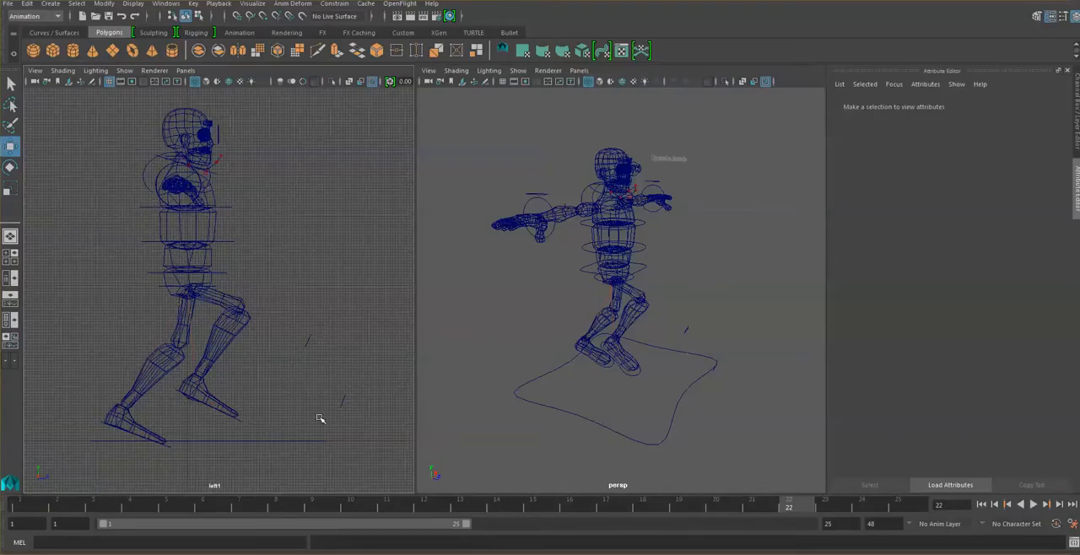
# - Lower the main_spine control at frame 1 to a Translate X of about -8.386 and set a keyframe
pyautogui.click(224, 274)
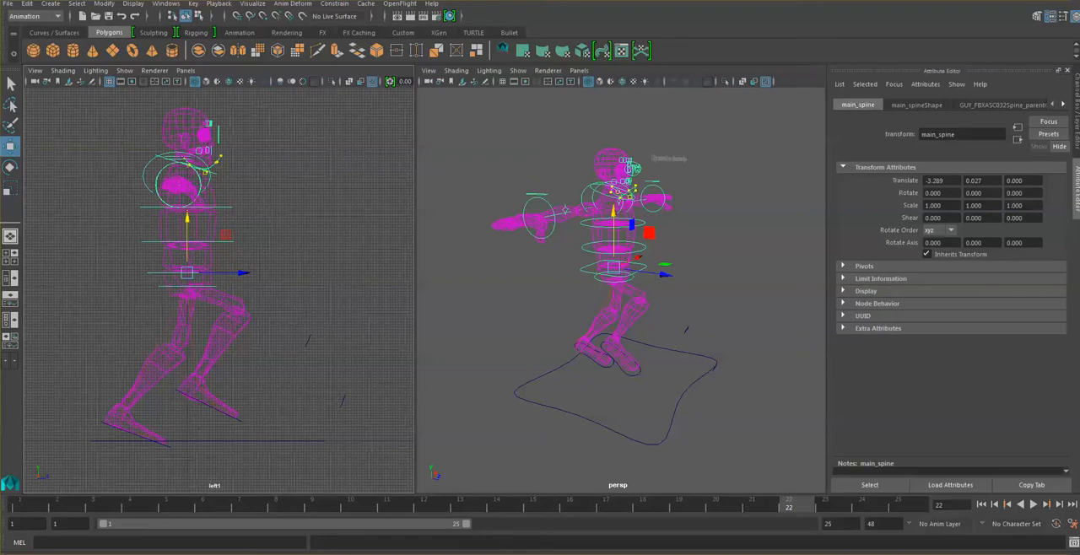
pyautogui.click(36, 511)
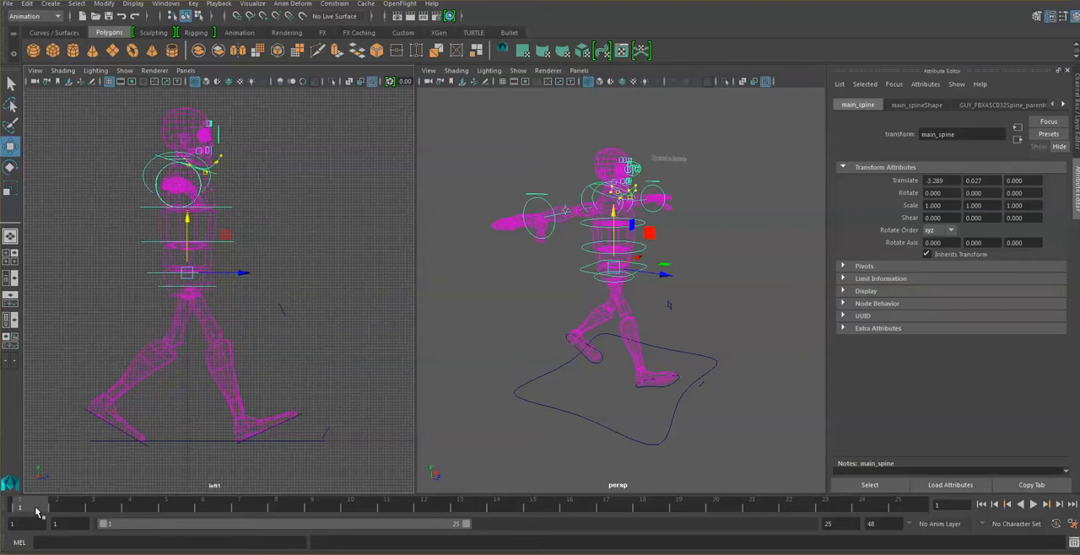
pyautogui.click(187, 220)
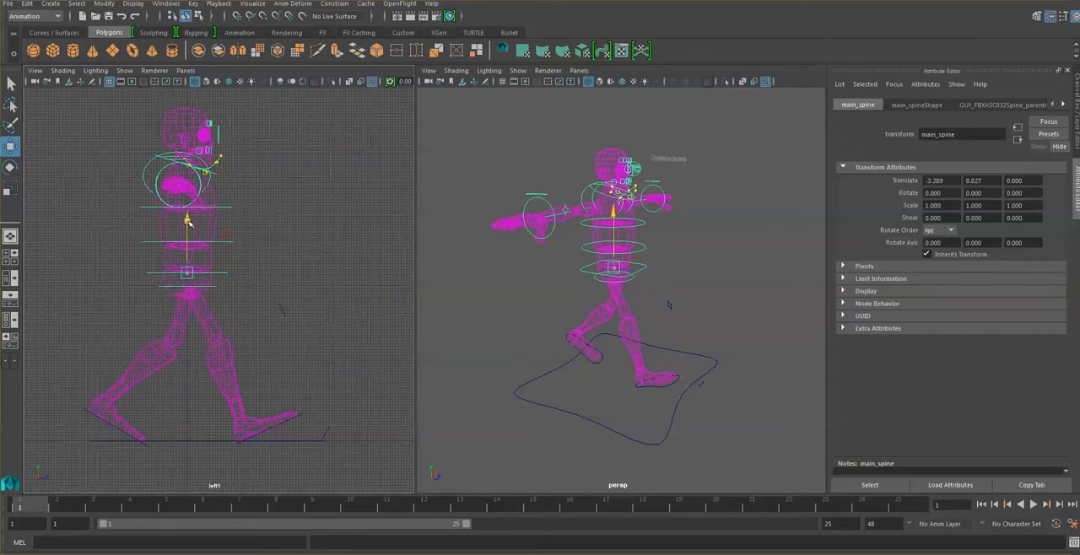
pyautogui.moveTo(187, 220); pyautogui.dragTo(189, 236)
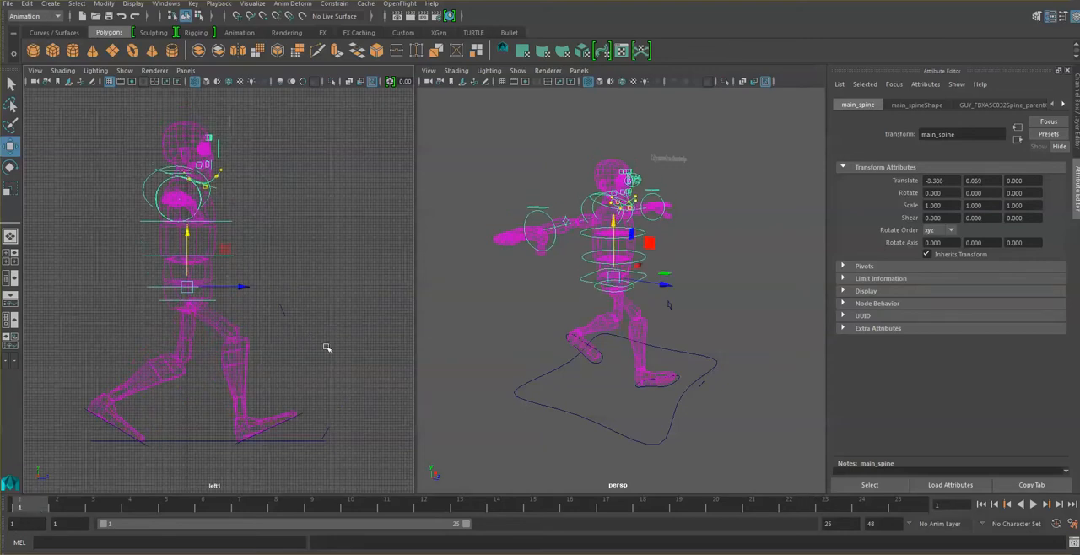
pyautogui.press('s')
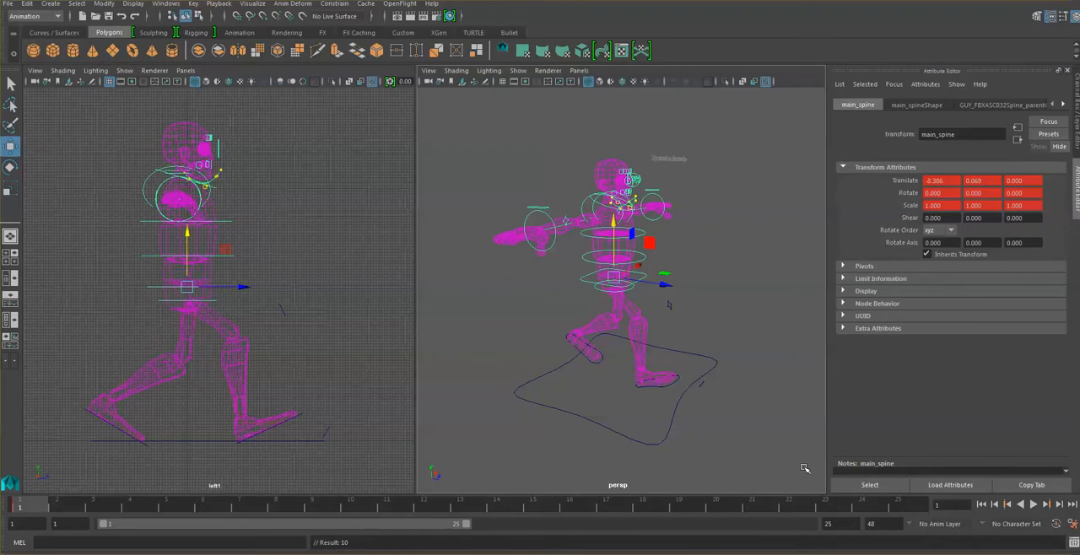
# - Key the same lowered main_spine position at frames 25 and 13, following the contact poses in the walk-cycle reference
pyautogui.click(899, 506)
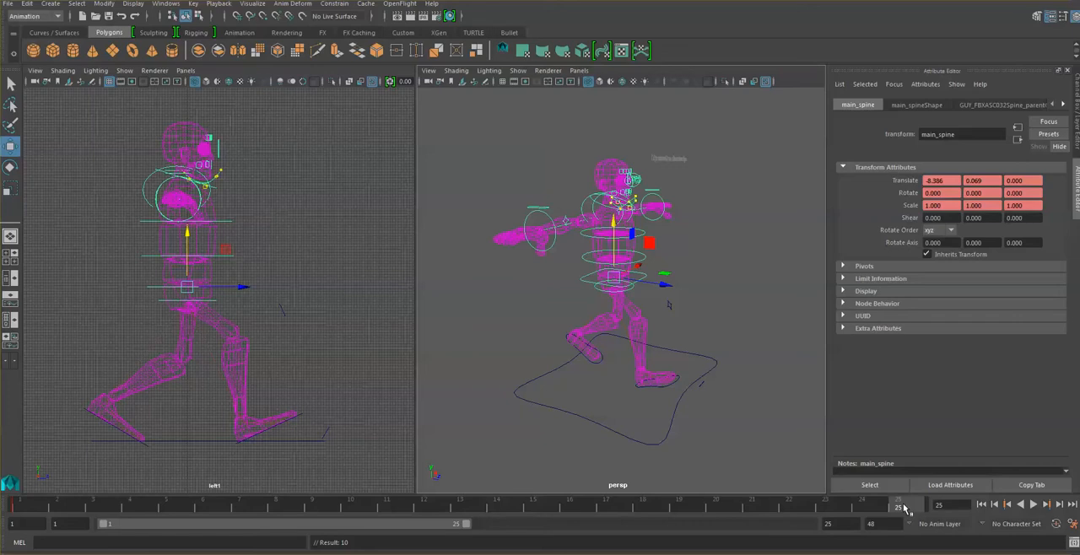
pyautogui.press('s')
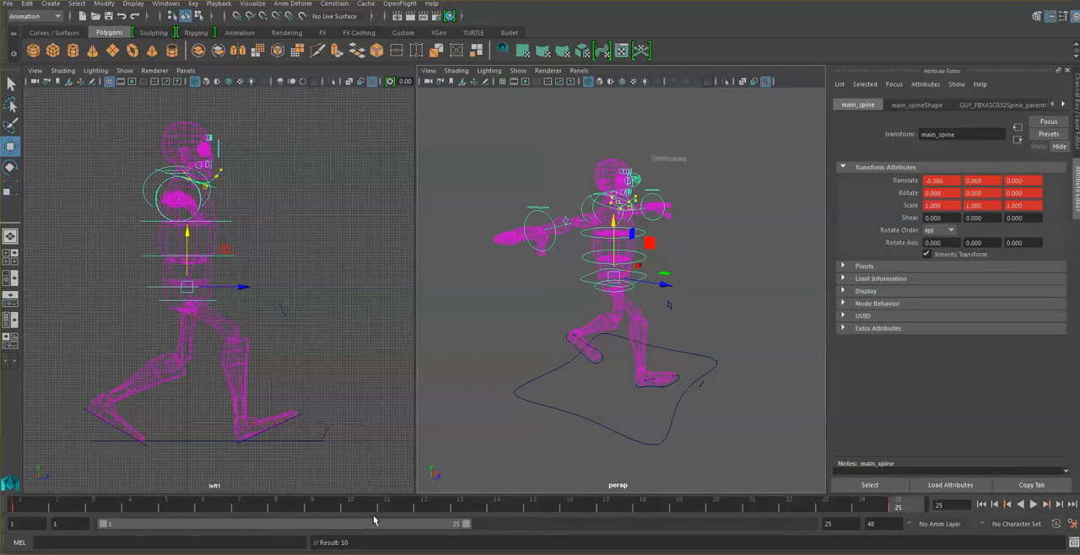
pyautogui.hotkey('alt', 'Tab')
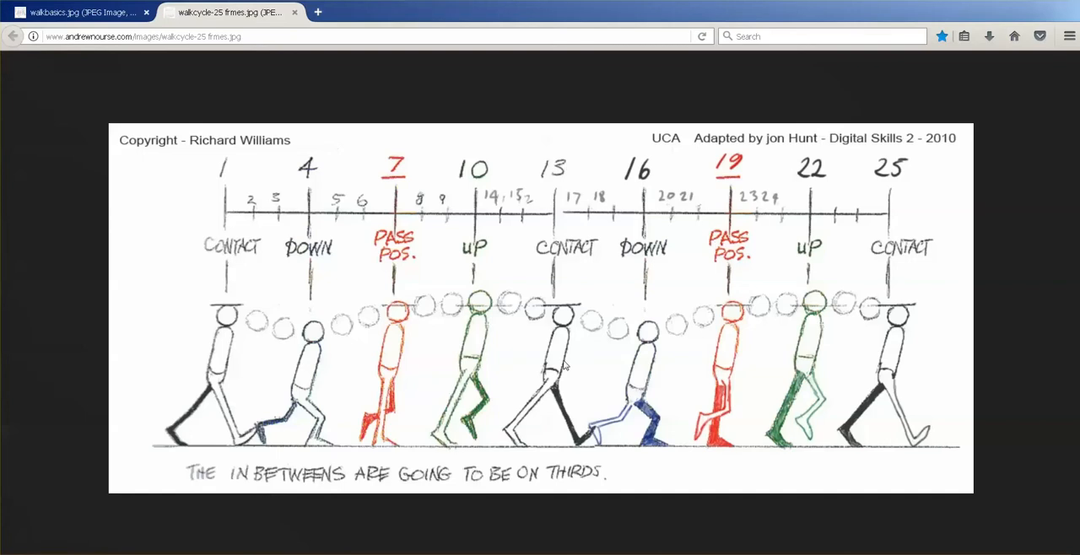
pyautogui.click(483, 548)
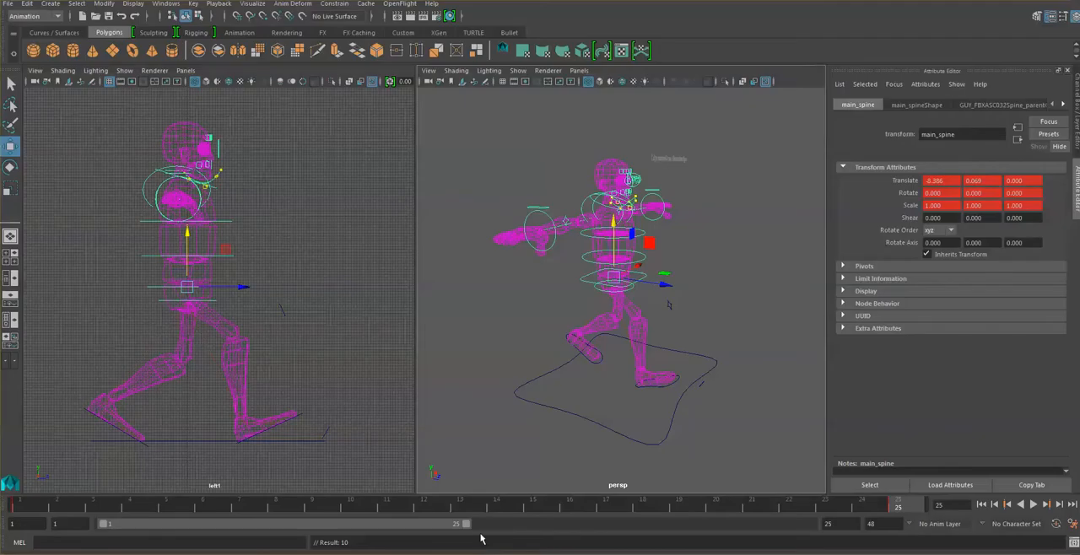
pyautogui.click(467, 506)
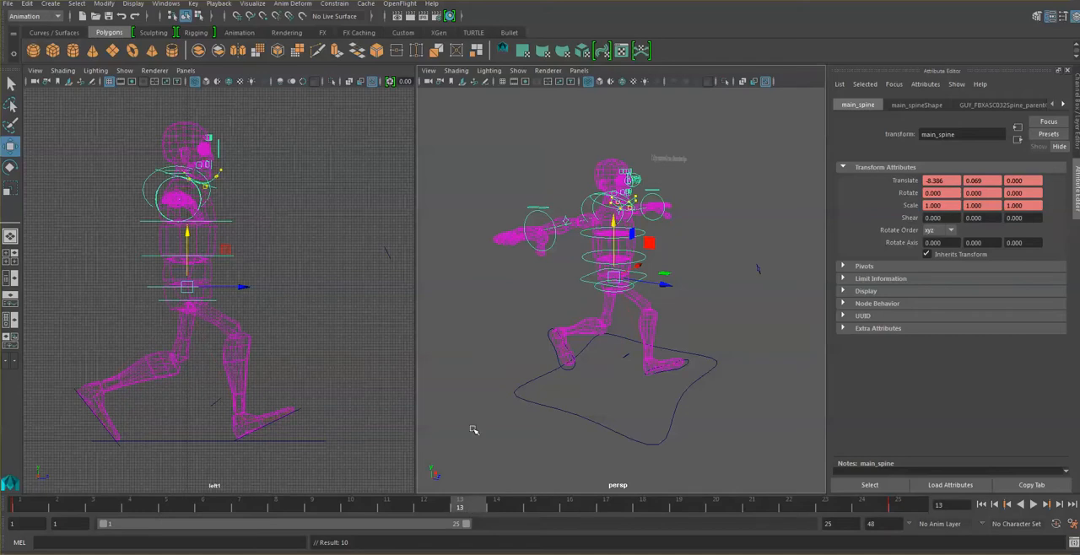
pyautogui.press('s')
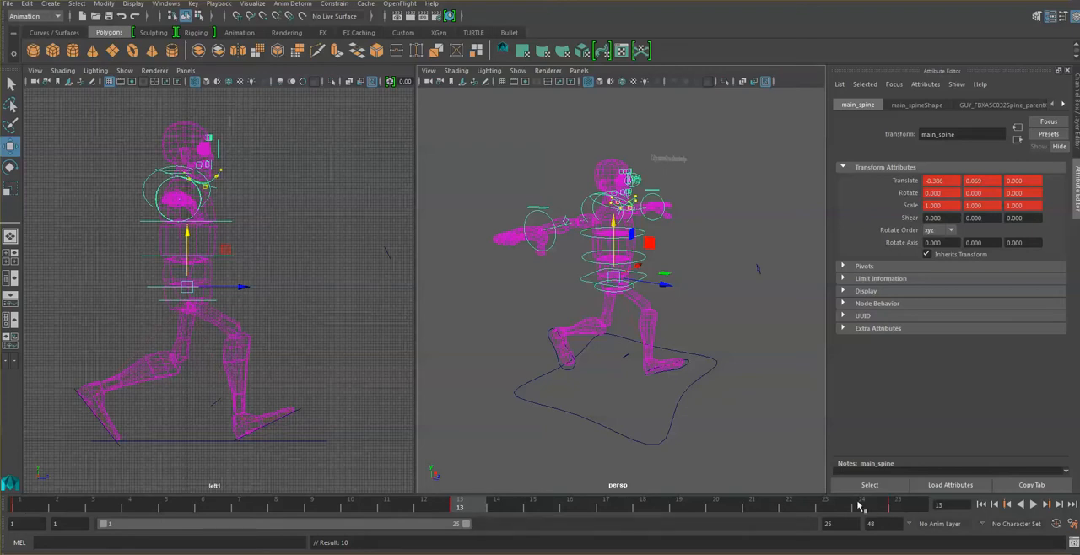
# - Raise main_spine at frame 7 to a Translate X of about -3.085 and key that passing position at frames 7 and 19
pyautogui.hotkey('alt', 'Tab')
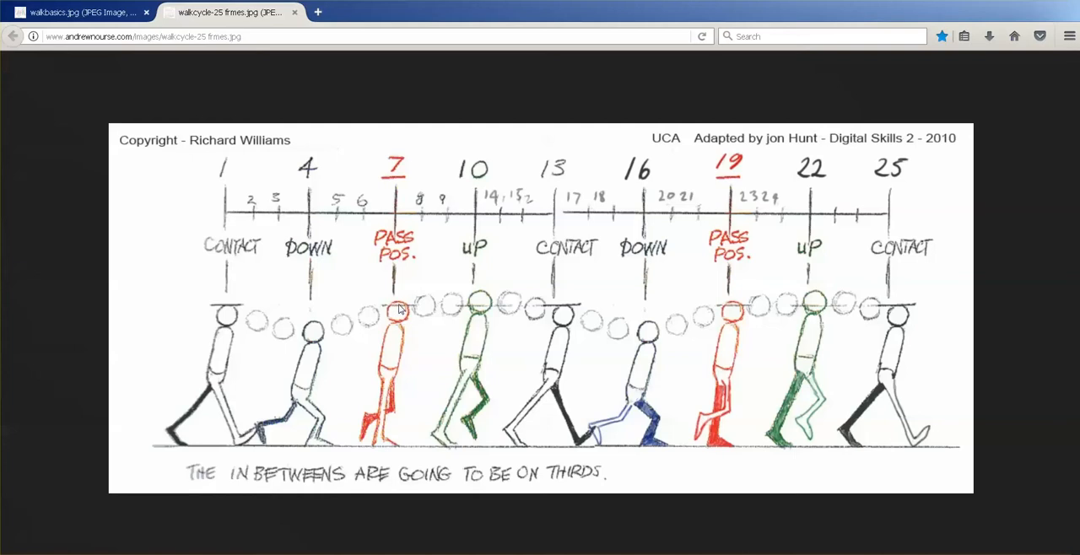
pyautogui.click(483, 554)
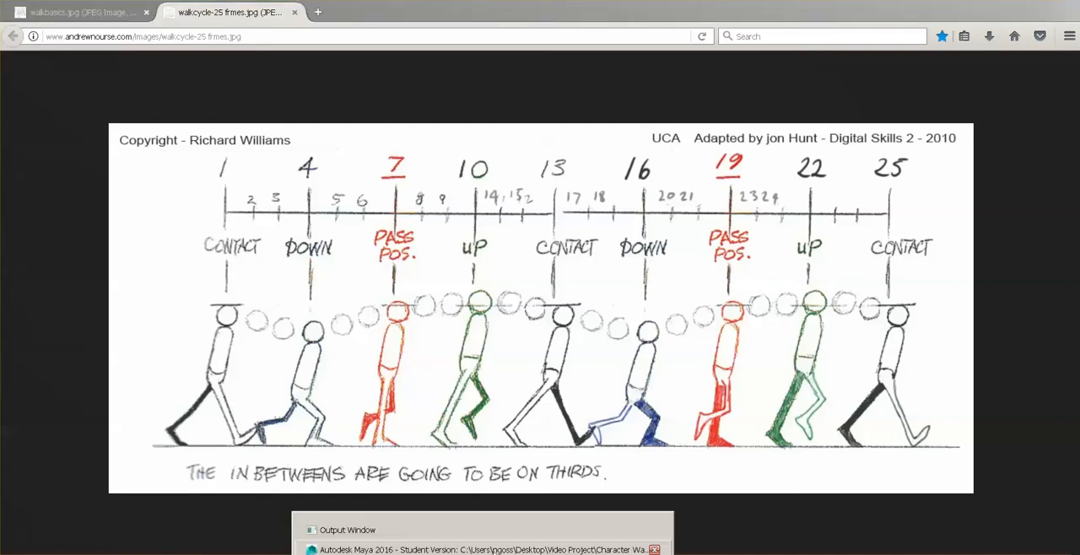
pyautogui.click(490, 549)
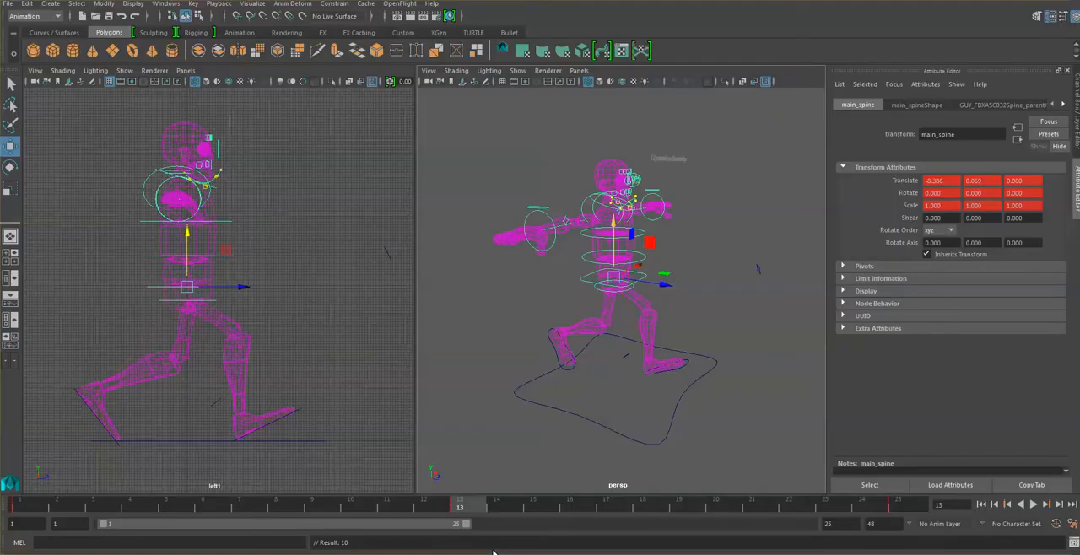
pyautogui.click(241, 505)
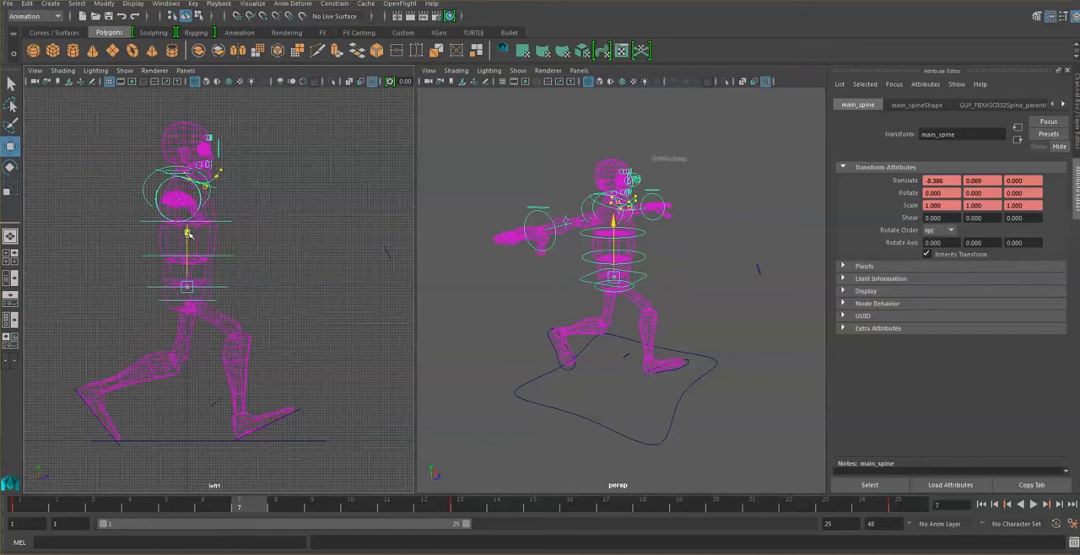
pyautogui.moveTo(189, 234); pyautogui.dragTo(187, 219)
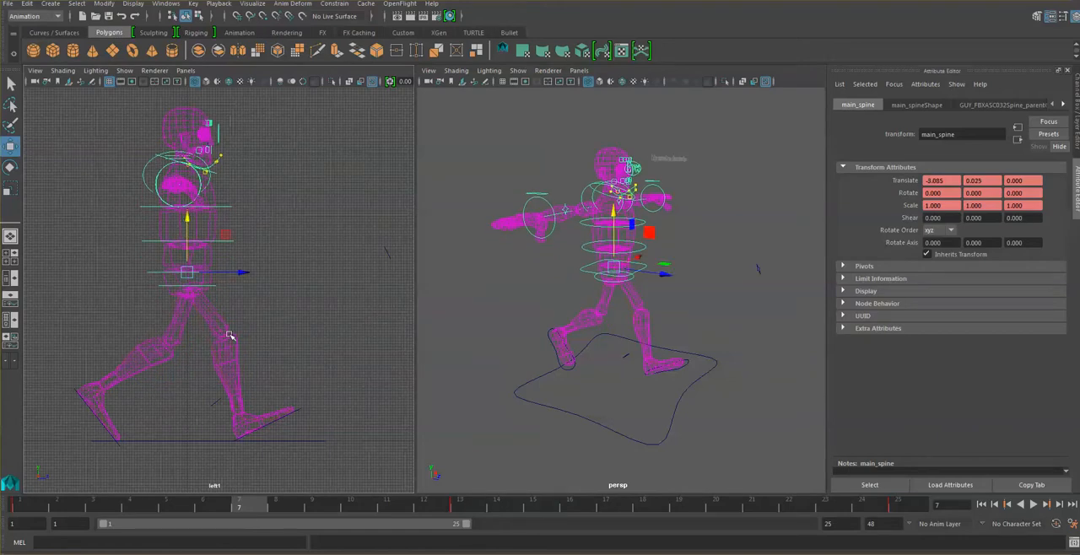
pyautogui.press('s')
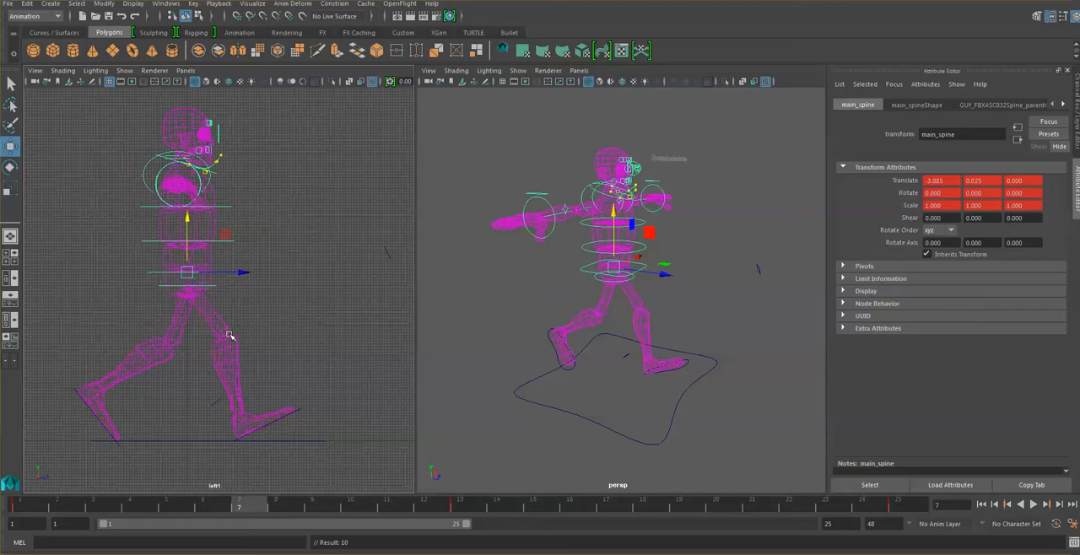
pyautogui.click(679, 505)
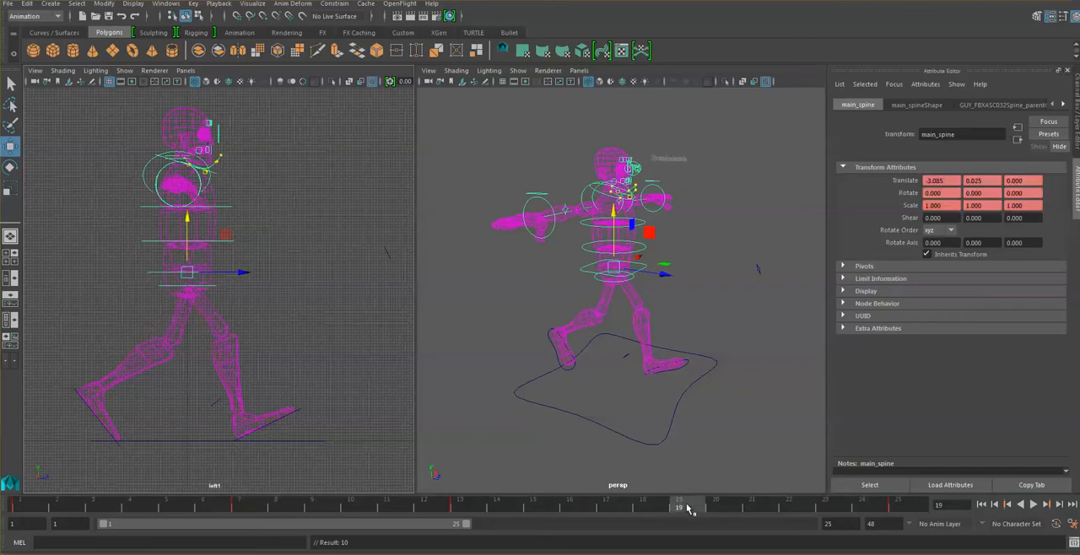
pyautogui.press('s')
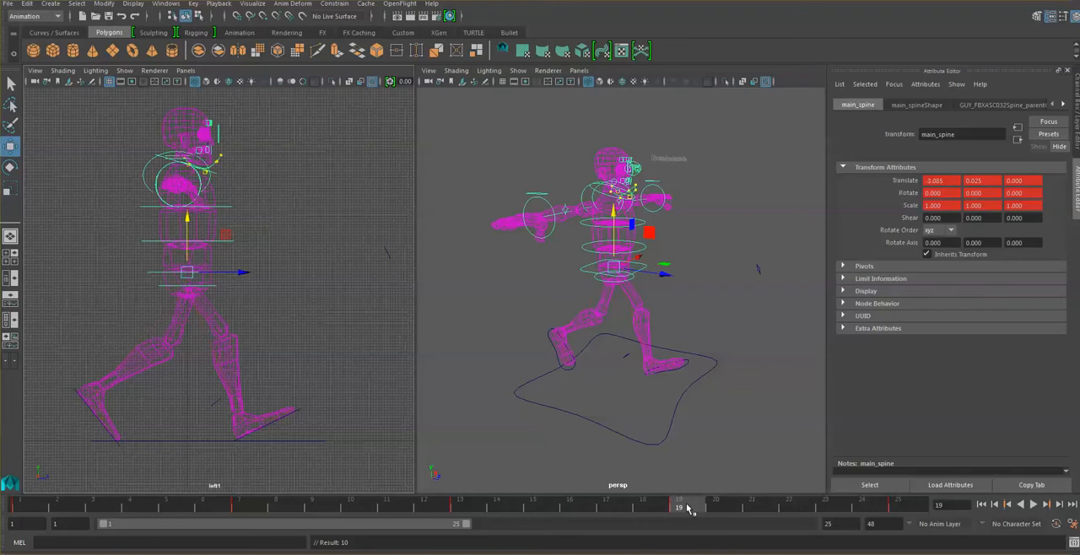
# - Deselect the rig and play back the walk cycle to review the body's up-and-down motion against the reference chart
pyautogui.click(330, 308)
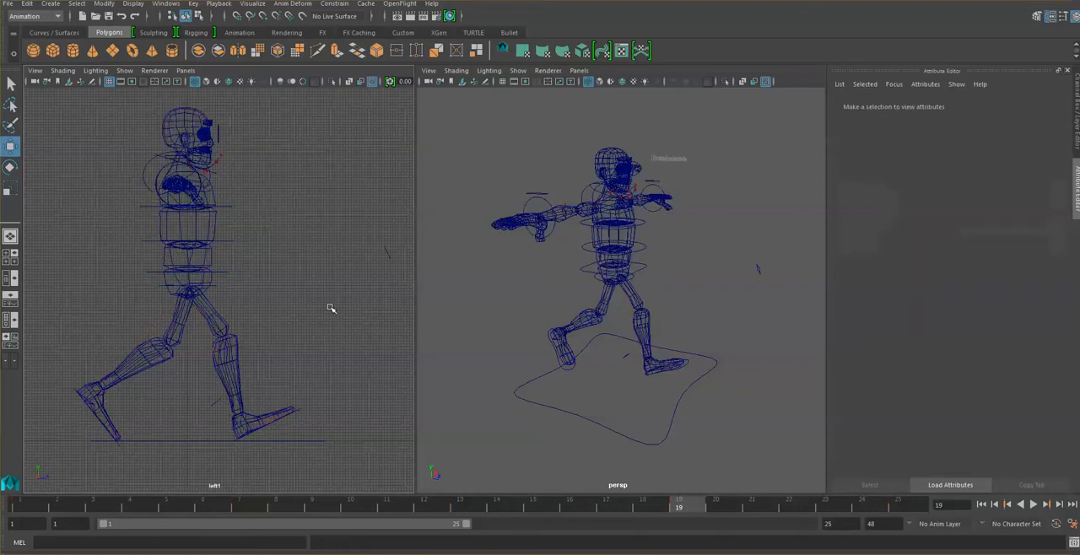
pyautogui.click(1035, 505)
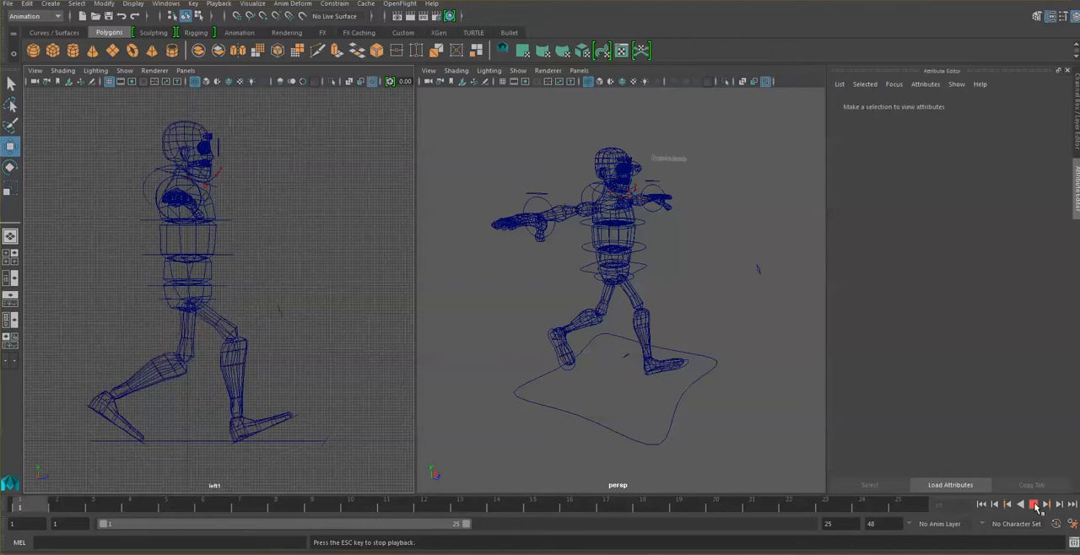
pyautogui.click(1035, 505)
pyautogui.click(346, 553)
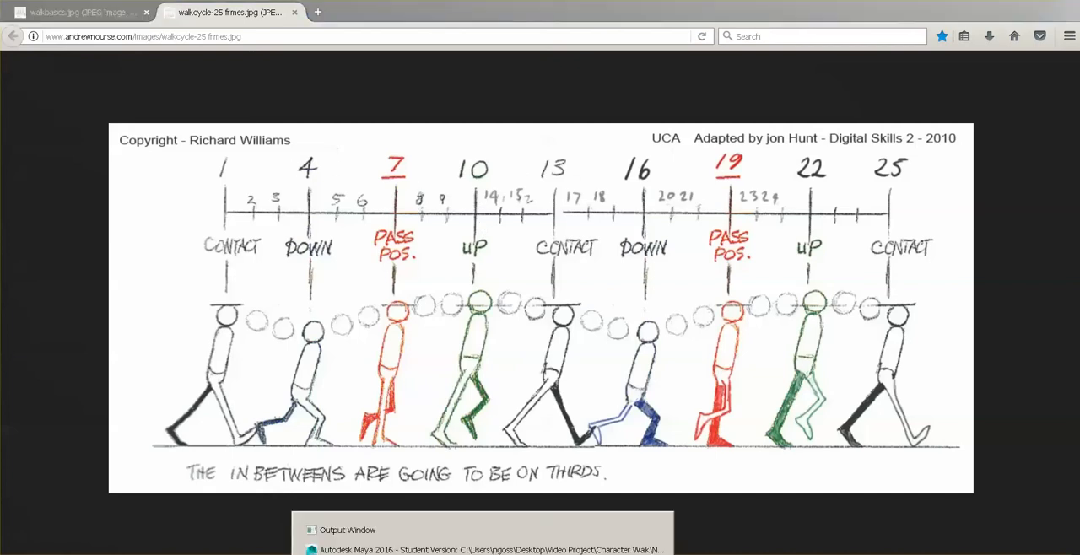
pyautogui.click(487, 547)
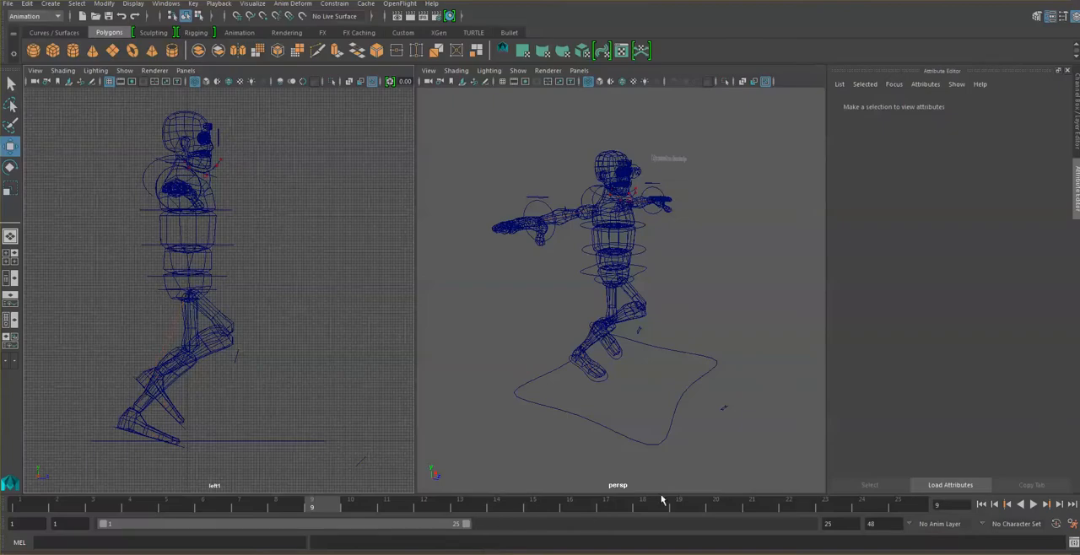
pyautogui.click(1033, 505)
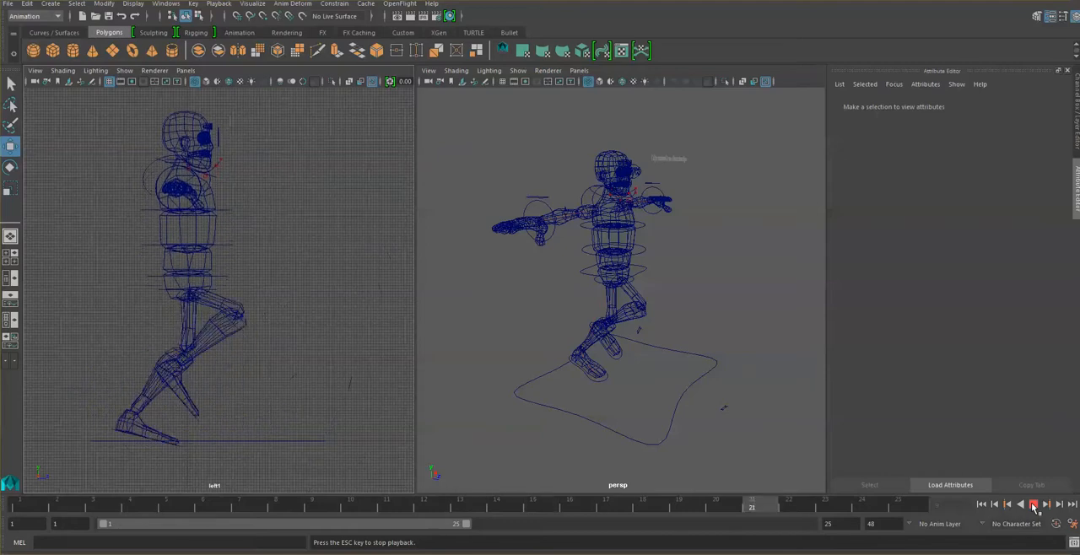
pyautogui.click(1033, 504)
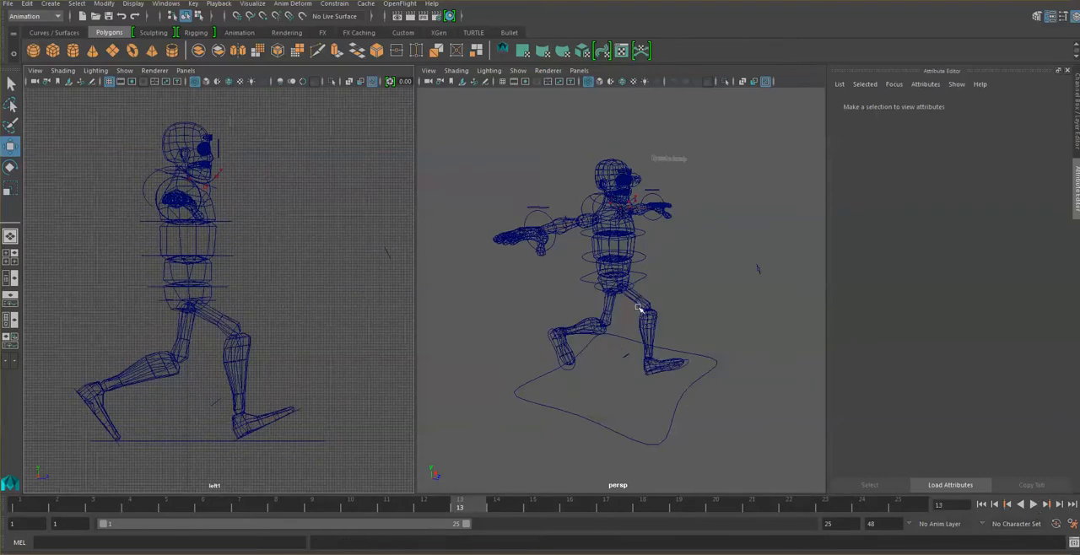
# - Move the right hand IK control to about 1.676 in Translate Y and -3.472 in Translate Z at frame 13
pyautogui.click(547, 212)
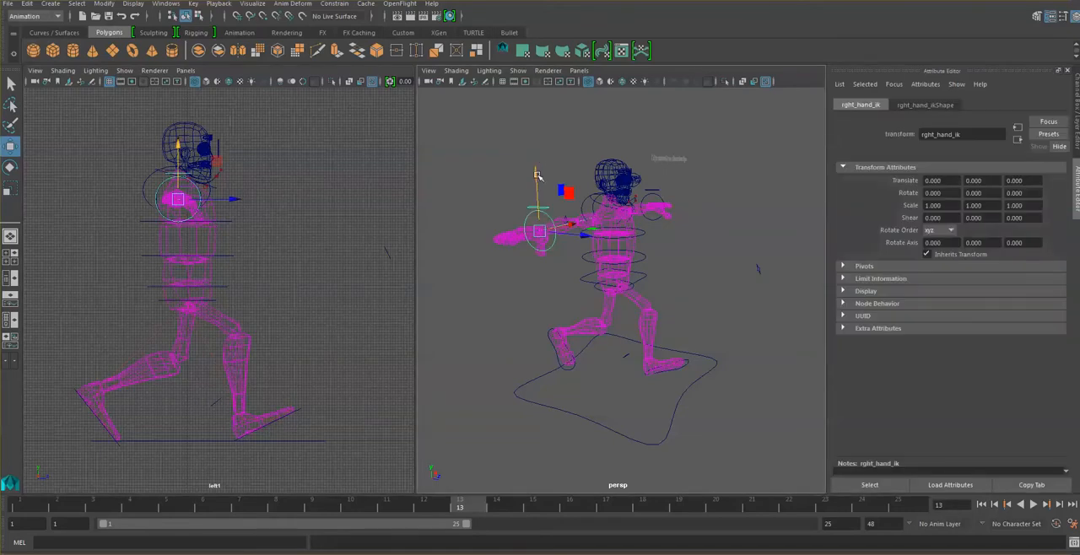
pyautogui.moveTo(542, 195); pyautogui.dragTo(541, 185)
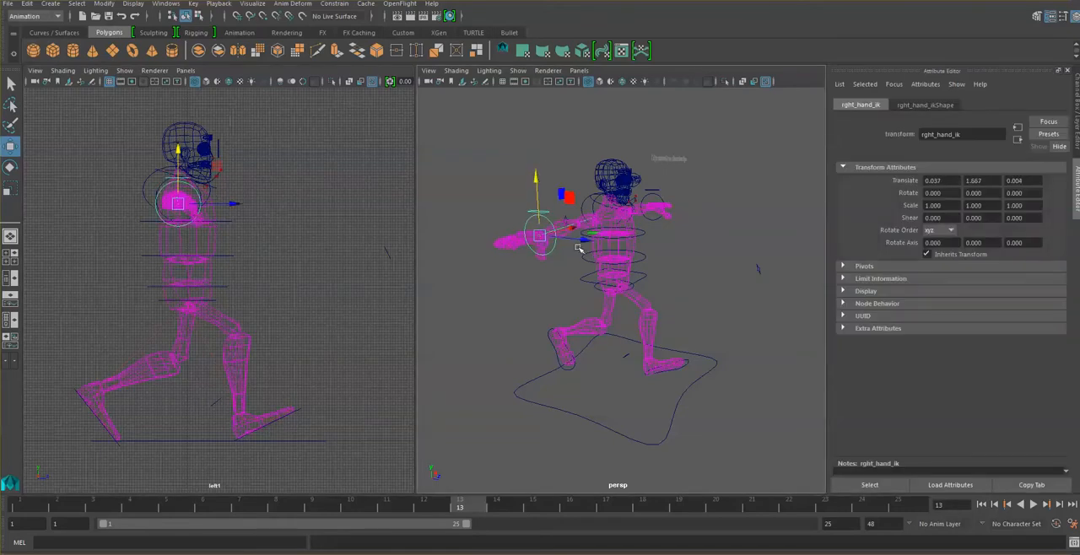
pyautogui.moveTo(584, 242)
pyautogui.mouseDown()
pyautogui.moveTo(618, 246)
pyautogui.moveTo(573, 240)
pyautogui.mouseUp()
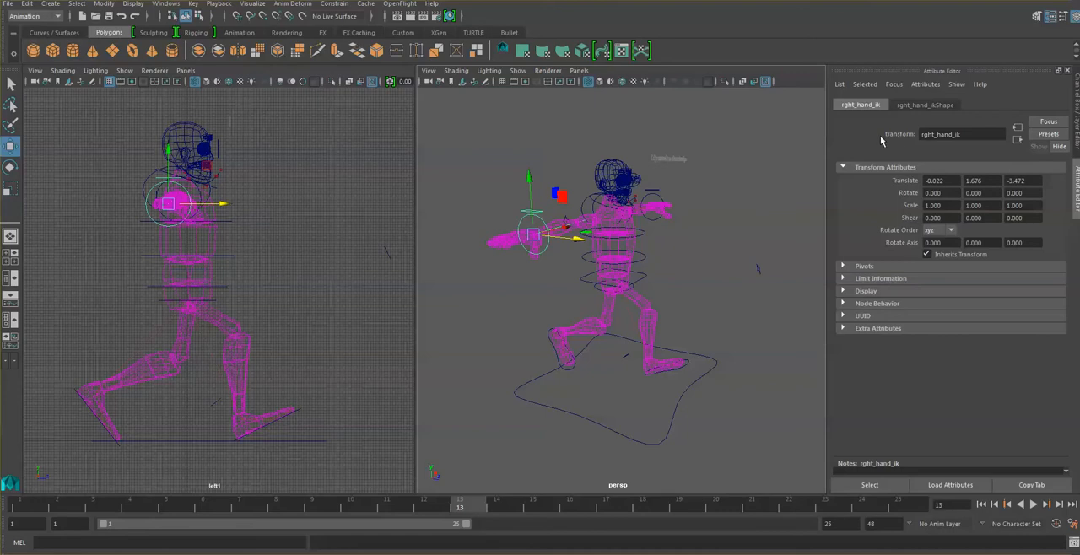
# - Show the right palm control's attributes in the Channel Box instead of the Attribute Editor
pyautogui.click(519, 135)
pyautogui.click(547, 217)
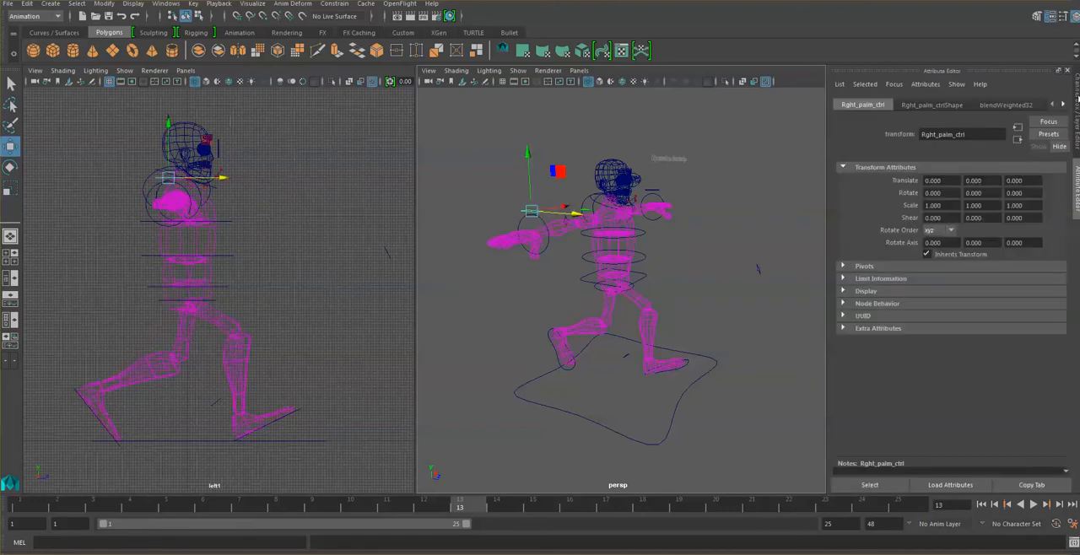
pyautogui.click(1078, 97)
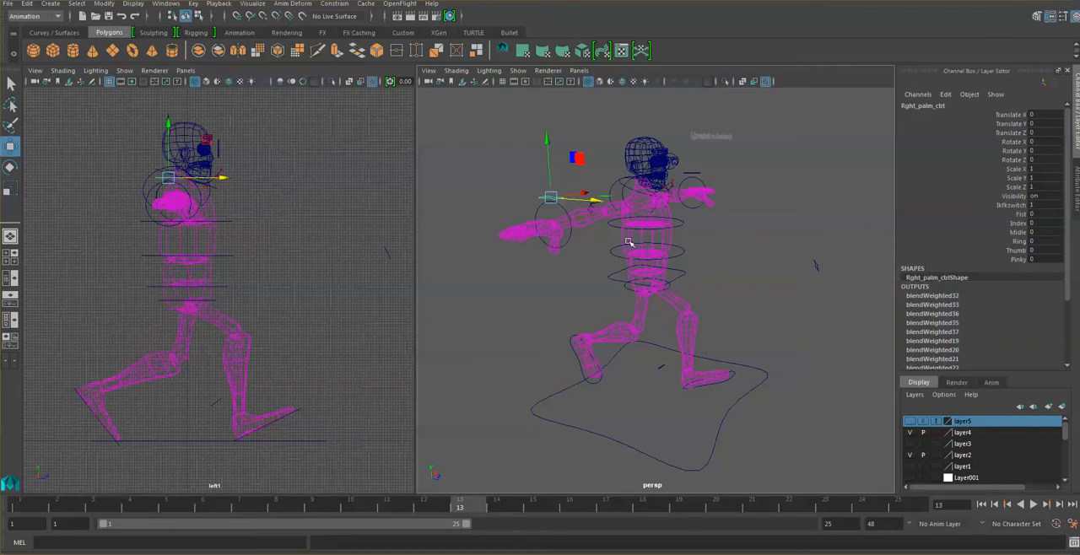
pyautogui.keyDown('alt'); pyautogui.moveTo(629, 243); pyautogui.dragTo(616, 257); pyautogui.keyUp('alt')
pyautogui.click(575, 181)
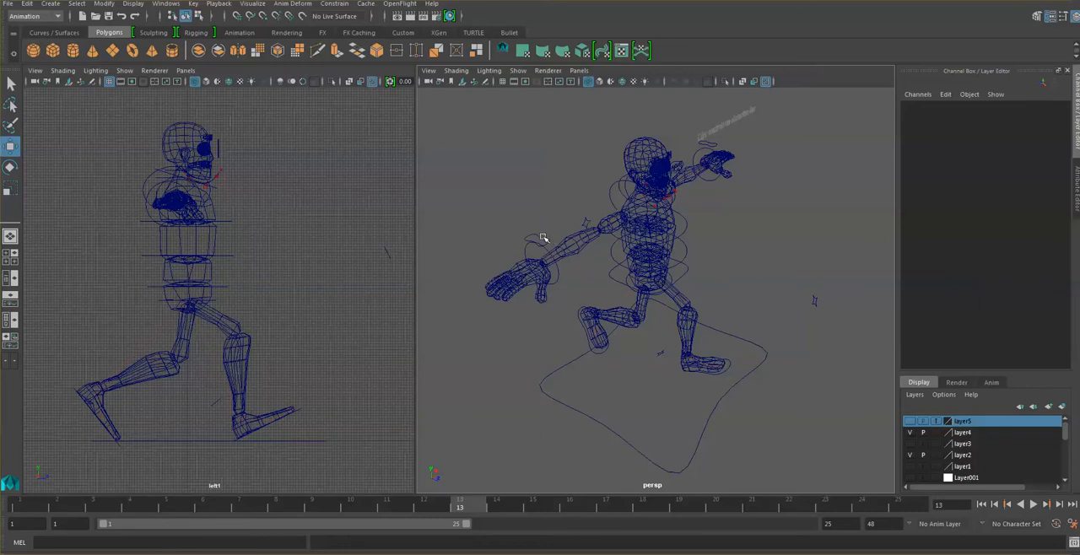
# - Set the right palm control's Ikfkswitch to 0 to put the right arm in FK mode
pyautogui.click(543, 239)
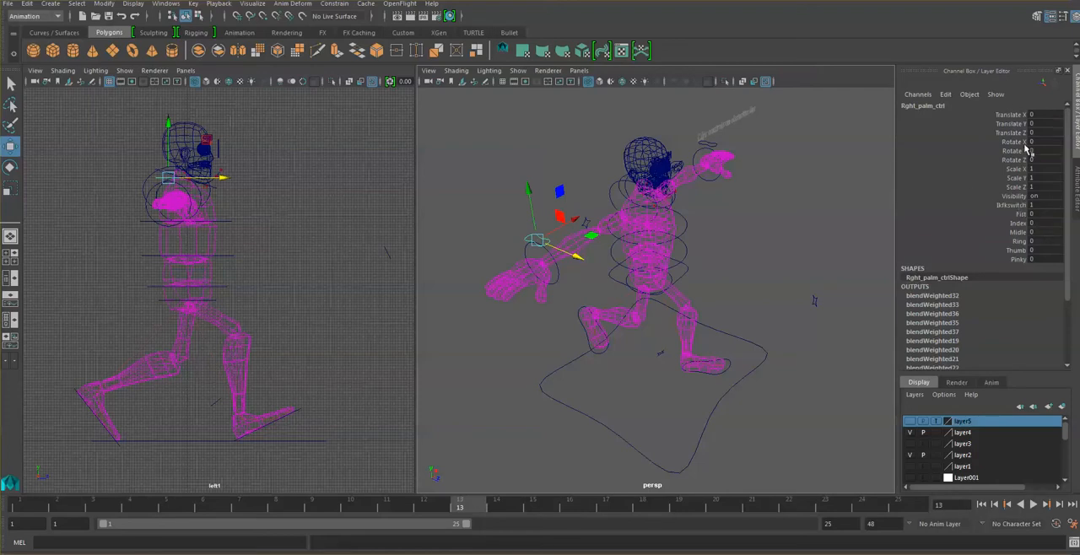
pyautogui.doubleClick(1040, 206)
pyautogui.click(975, 188)
pyautogui.click(1038, 206)
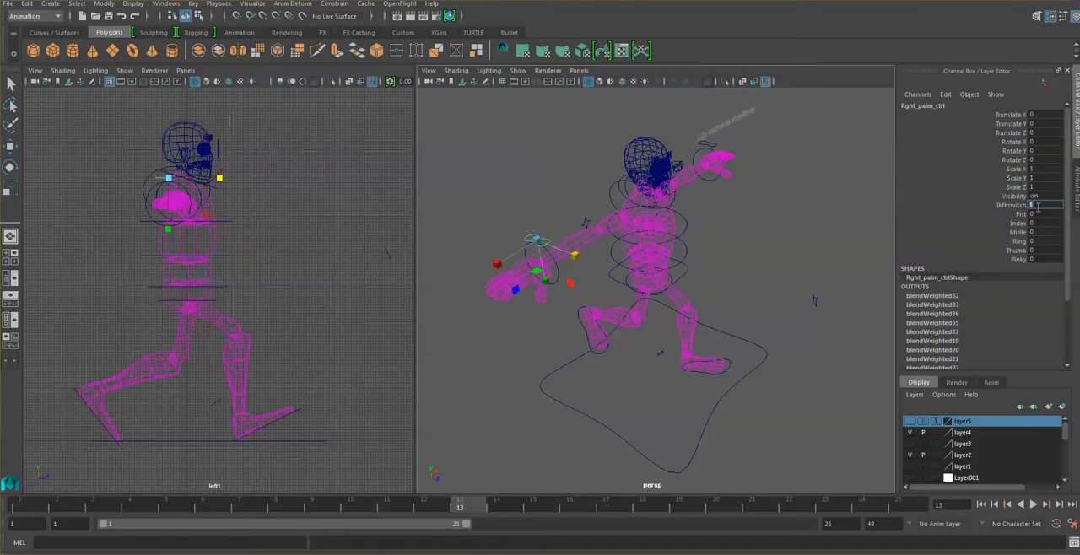
pyautogui.write('0')
pyautogui.press('Return')
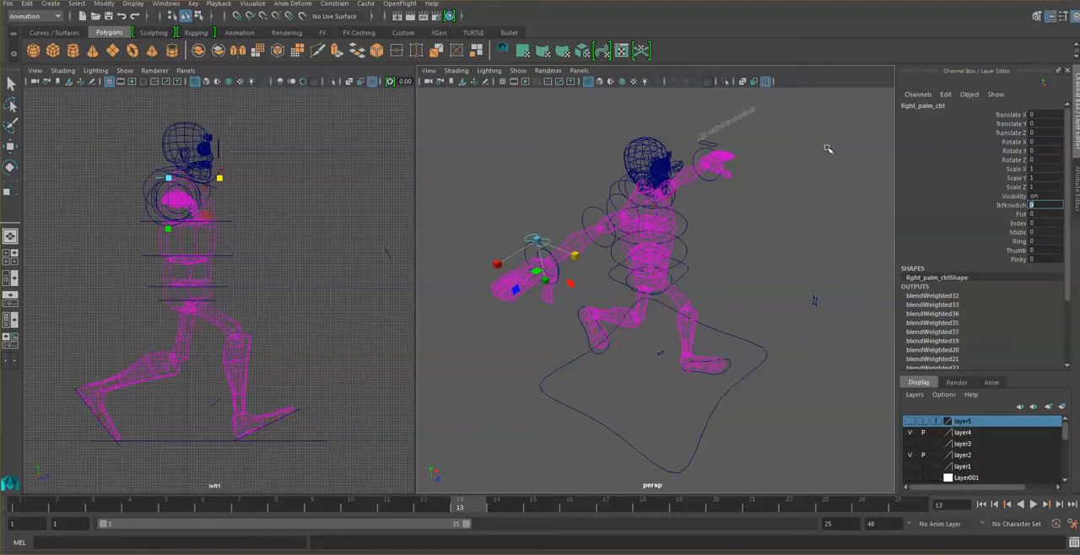
pyautogui.click(565, 165)
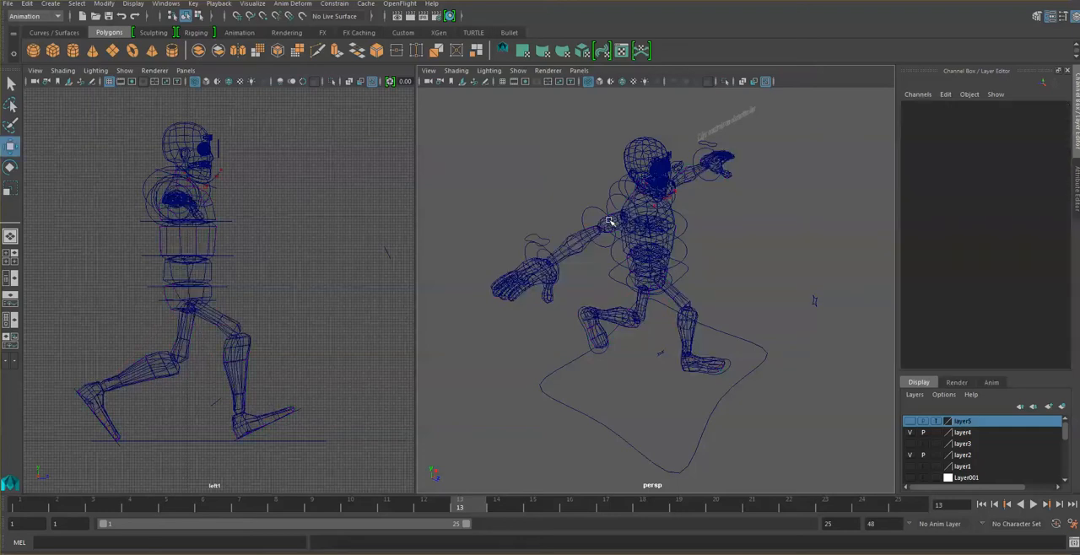
pyautogui.click(545, 239)
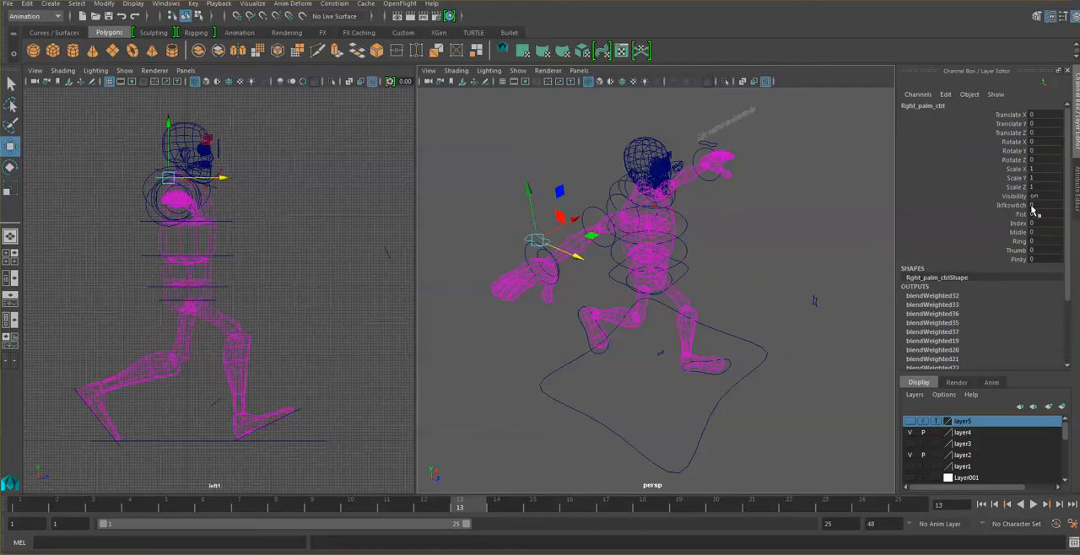
# - Try rotating the right elbow FK control to about 12.25 in Rotate Z, and undo the rotation
pyautogui.click(597, 215)
pyautogui.click(601, 225)
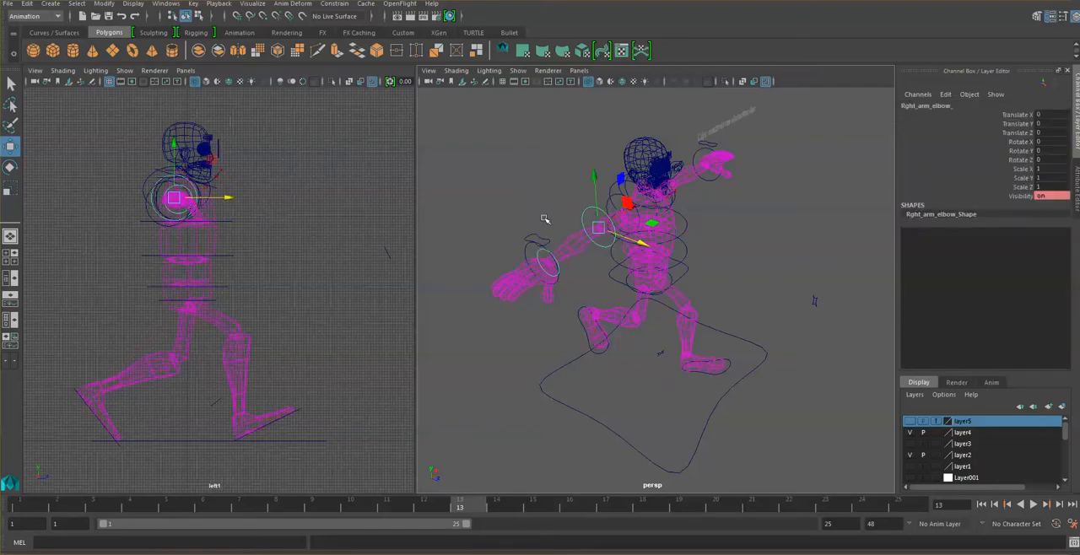
pyautogui.click(11, 166)
pyautogui.moveTo(601, 253)
pyautogui.mouseDown()
pyautogui.moveTo(591, 233)
pyautogui.moveTo(604, 256)
pyautogui.moveTo(581, 260)
pyautogui.mouseUp()
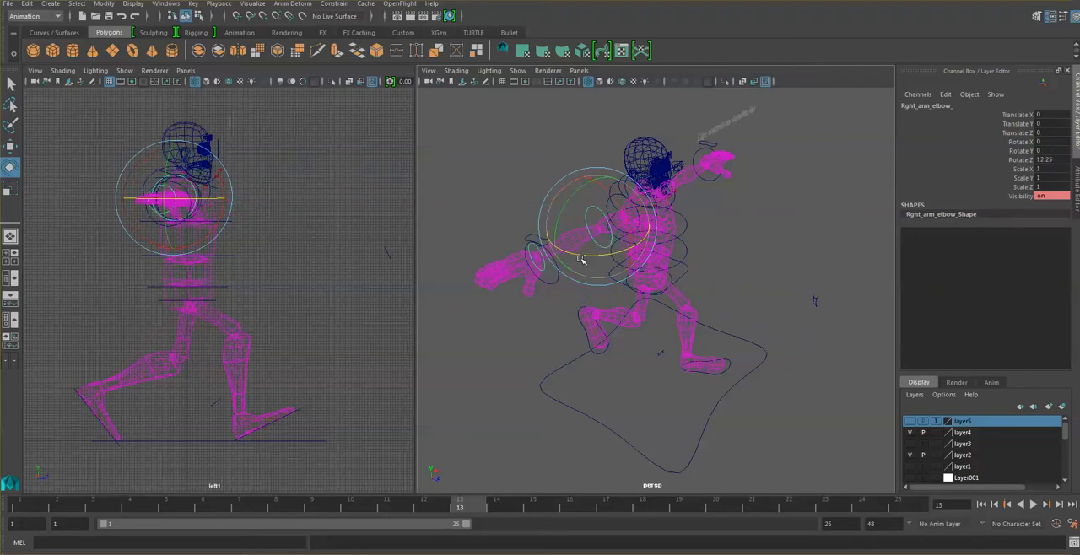
pyautogui.hotkey('ctrl', 'z')
pyautogui.hotkey('ctrl', 'z')
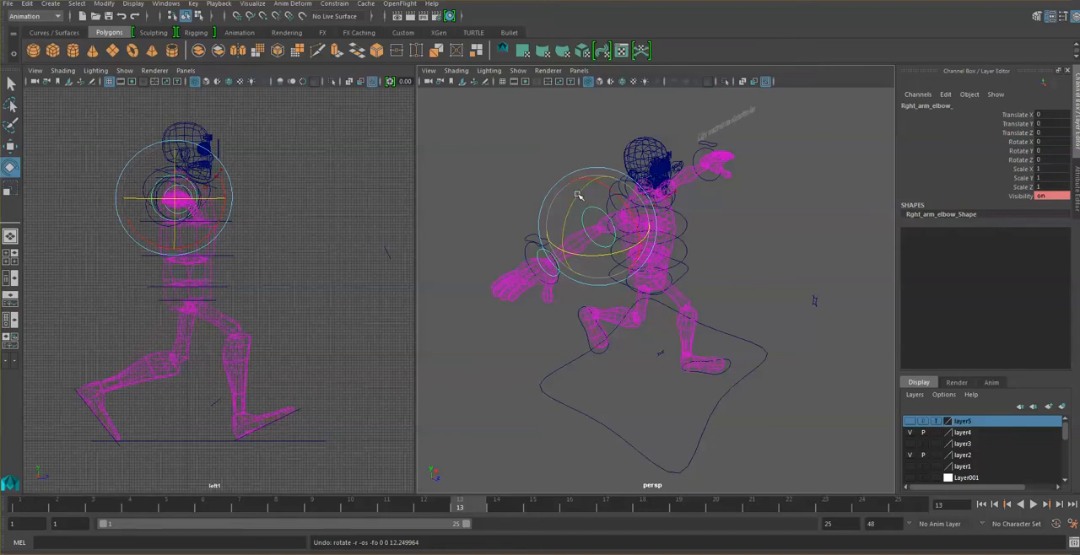
# - Switch the left arm from IK to FK with the Ikfk Switch attribute of the left palm control
pyautogui.click(545, 152)
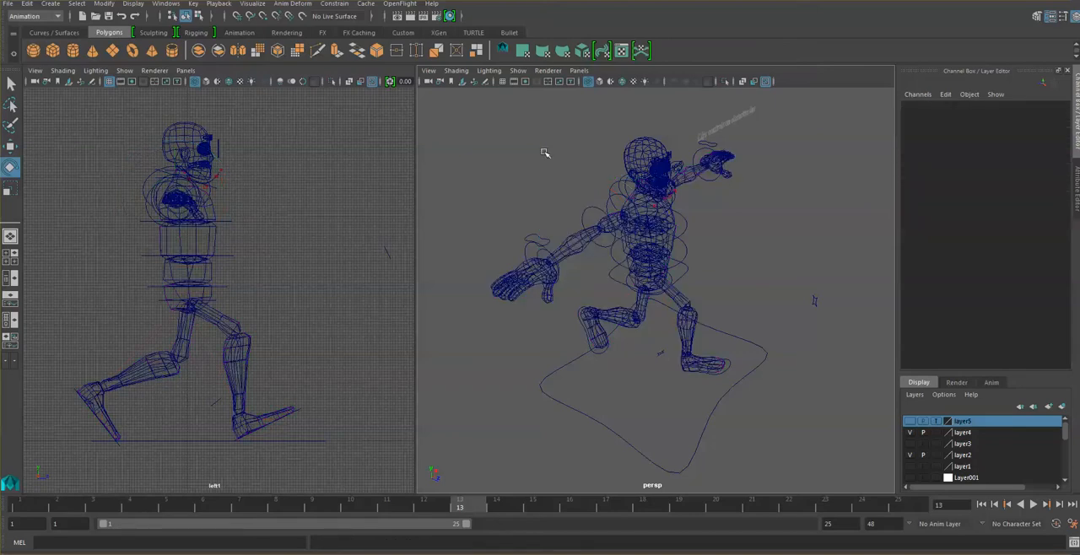
pyautogui.click(546, 237)
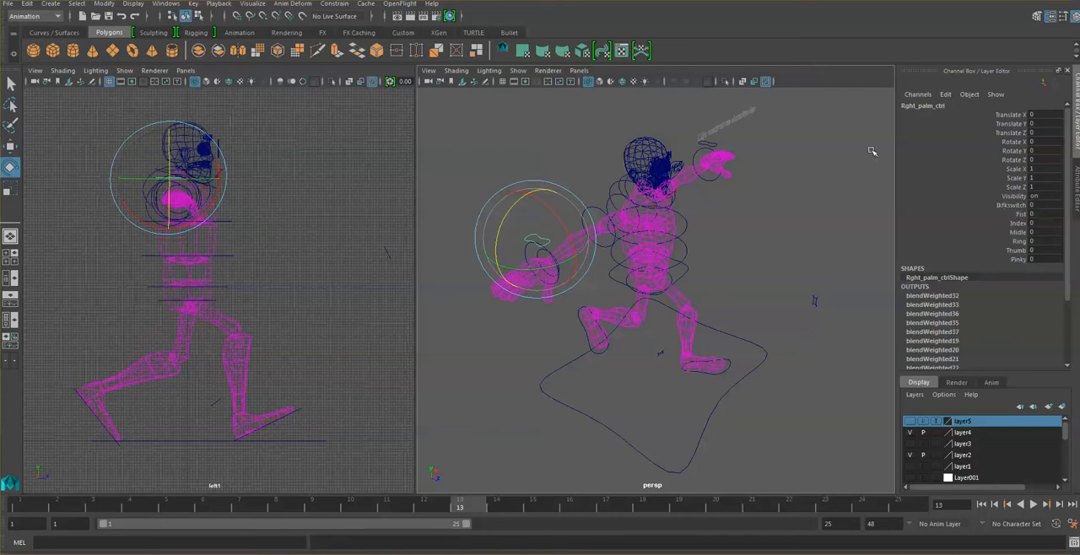
pyautogui.click(832, 148)
pyautogui.click(714, 146)
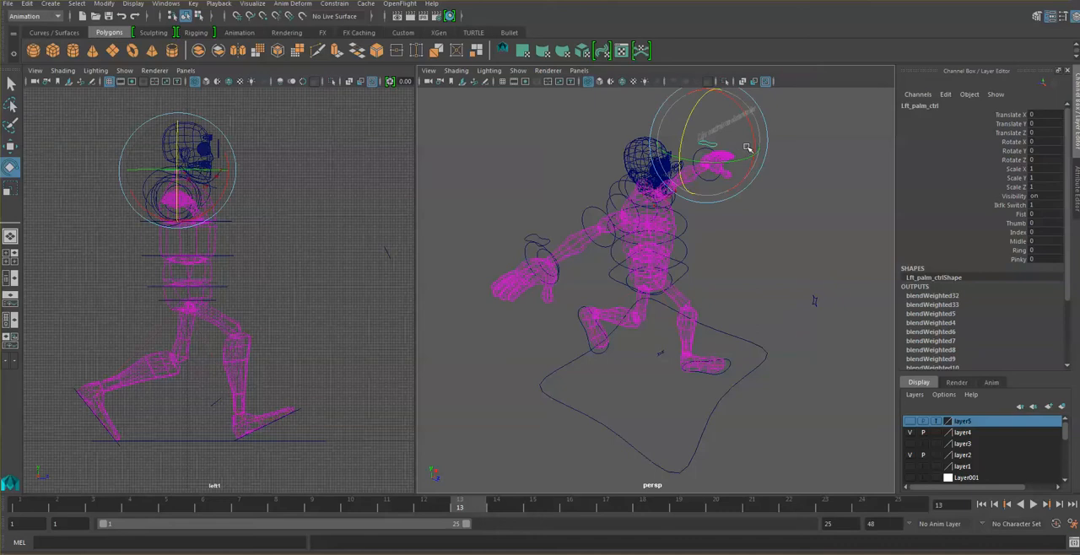
pyautogui.doubleClick(1033, 205)
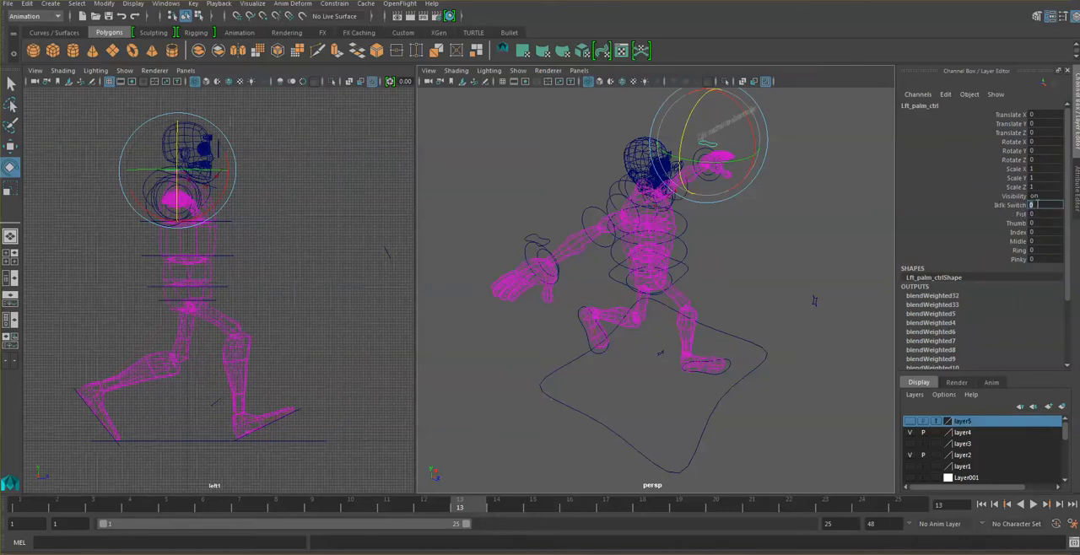
pyautogui.click(841, 236)
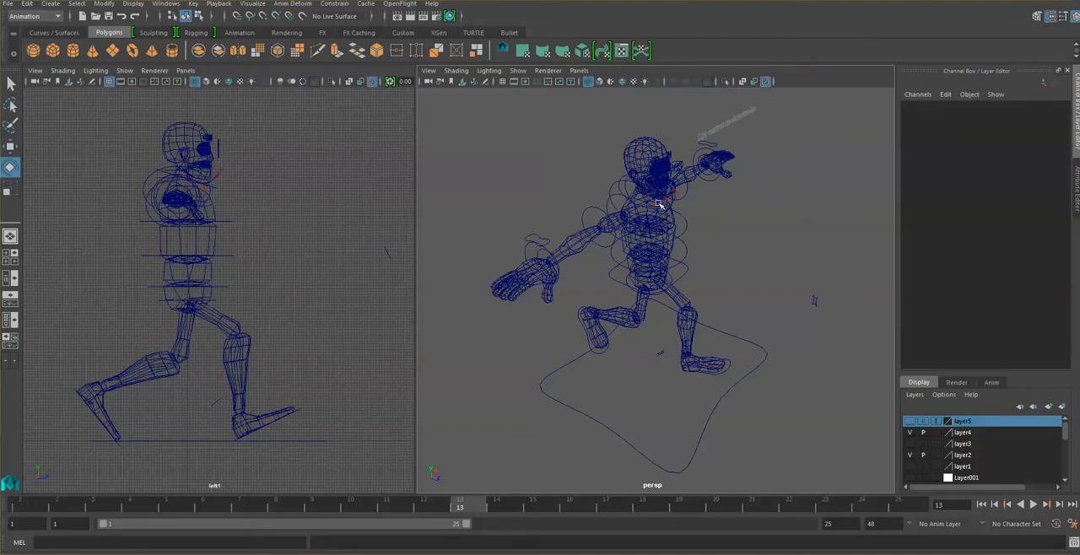
pyautogui.keyDown('alt'); pyautogui.moveTo(697, 267); pyautogui.dragTo(646, 249); pyautogui.keyUp('alt')
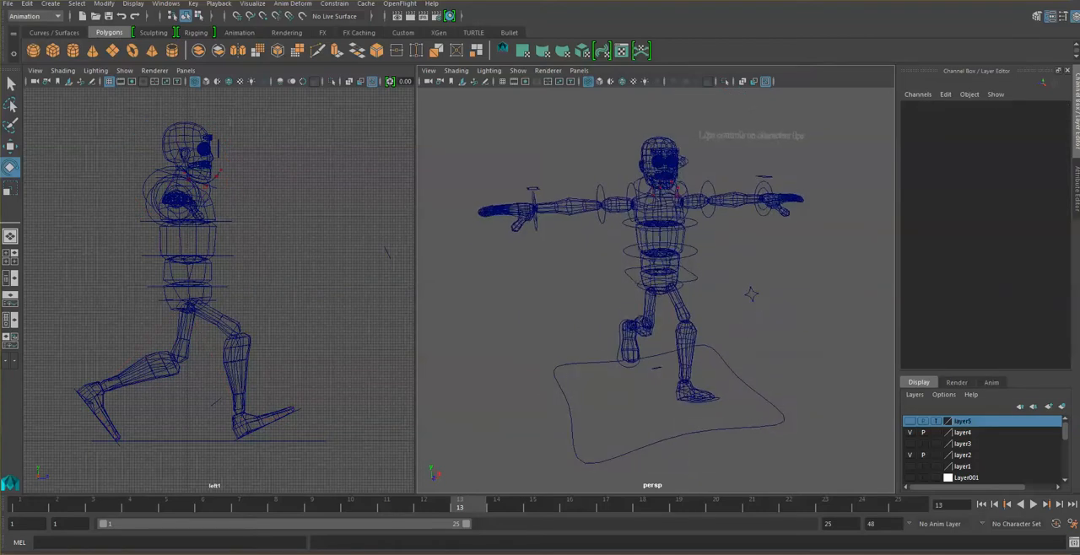
# - Switch to the browser and check the walkbasics.jpg and 25-frame walk-cycle references for the arm poses, reloading walkbasics.jpg
pyautogui.hotkey('alt', 'Tab')
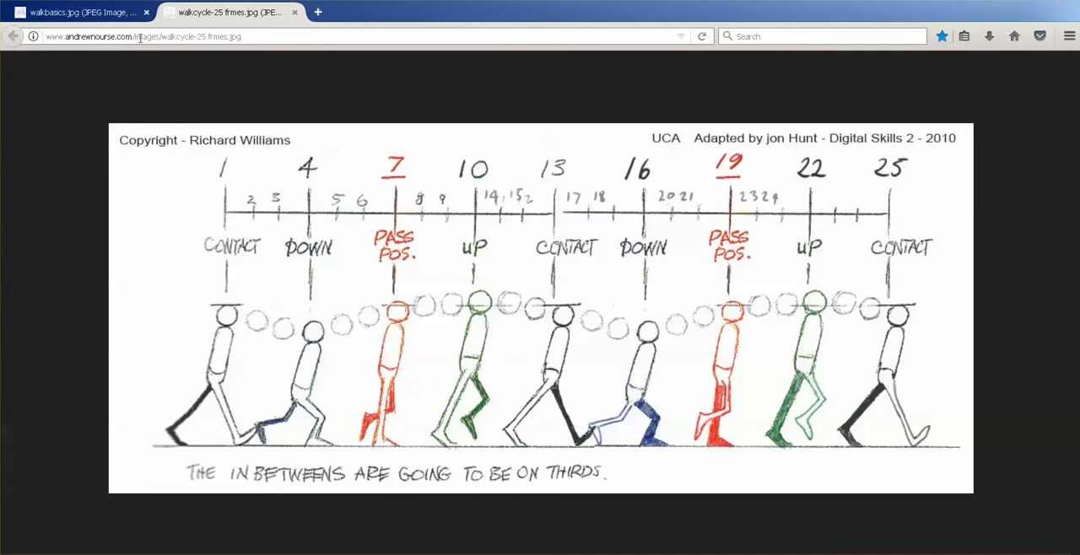
pyautogui.click(118, 11)
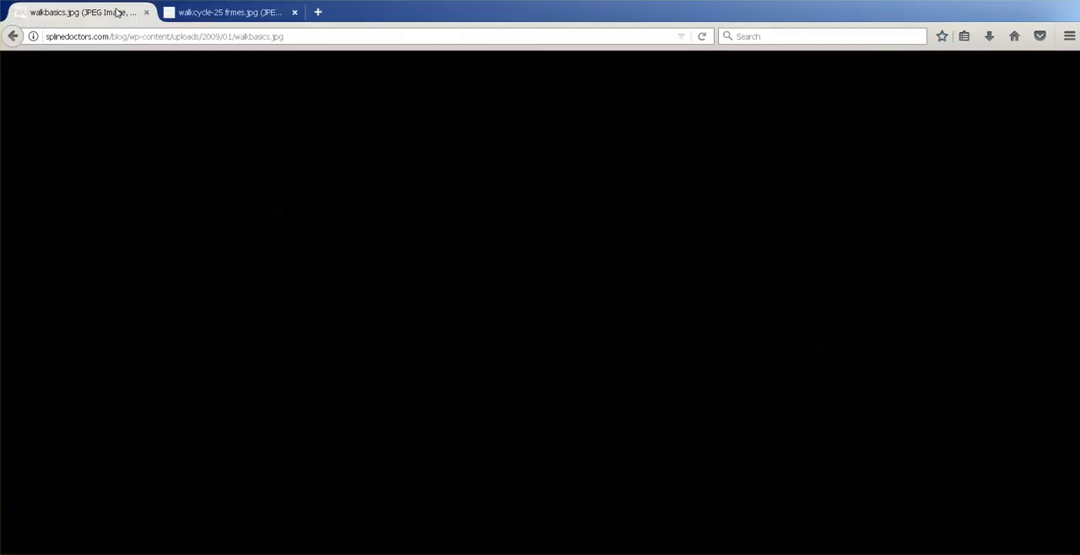
pyautogui.click(234, 17)
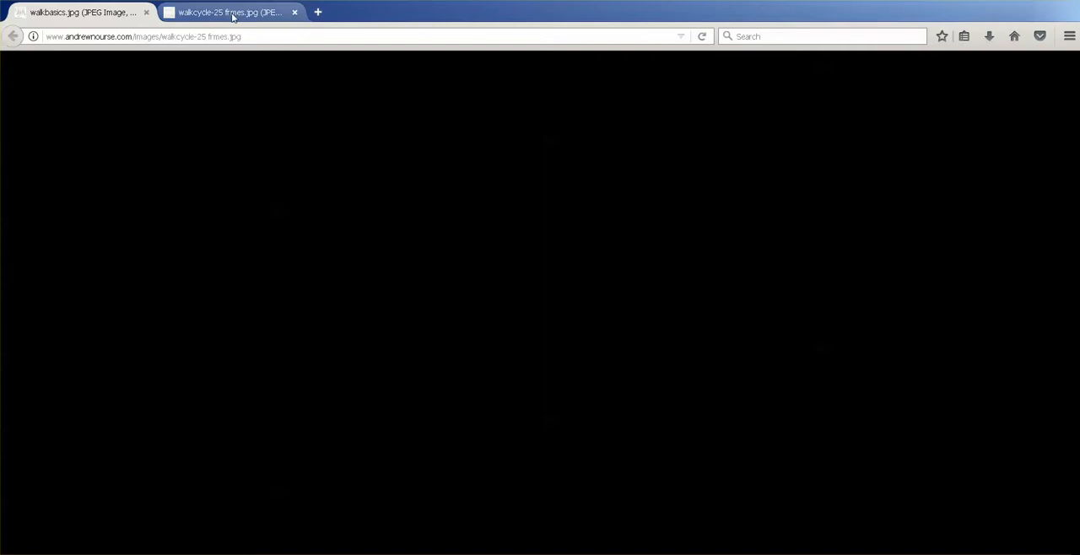
pyautogui.click(121, 13)
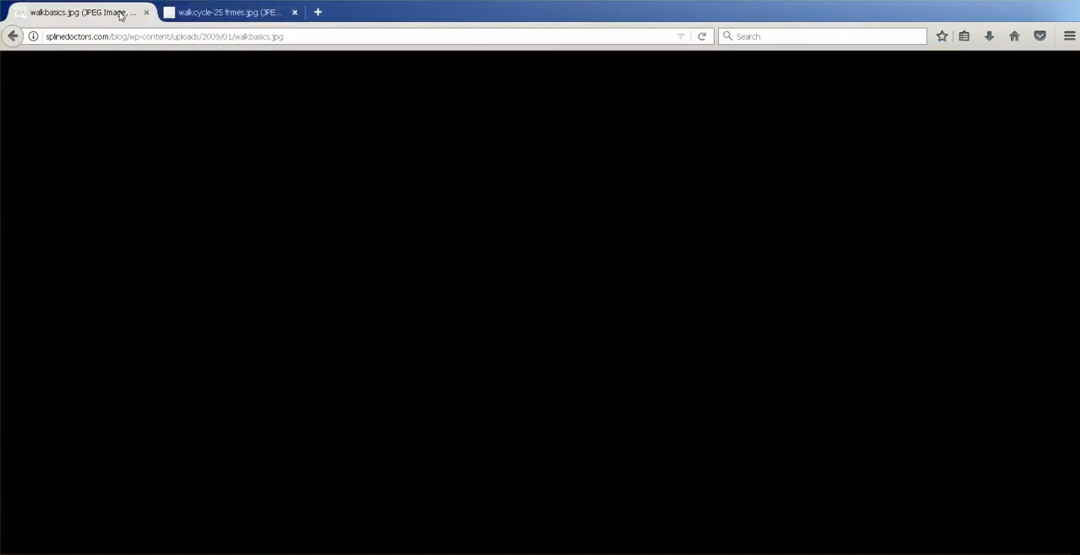
pyautogui.click(278, 37)
pyautogui.press('Return')
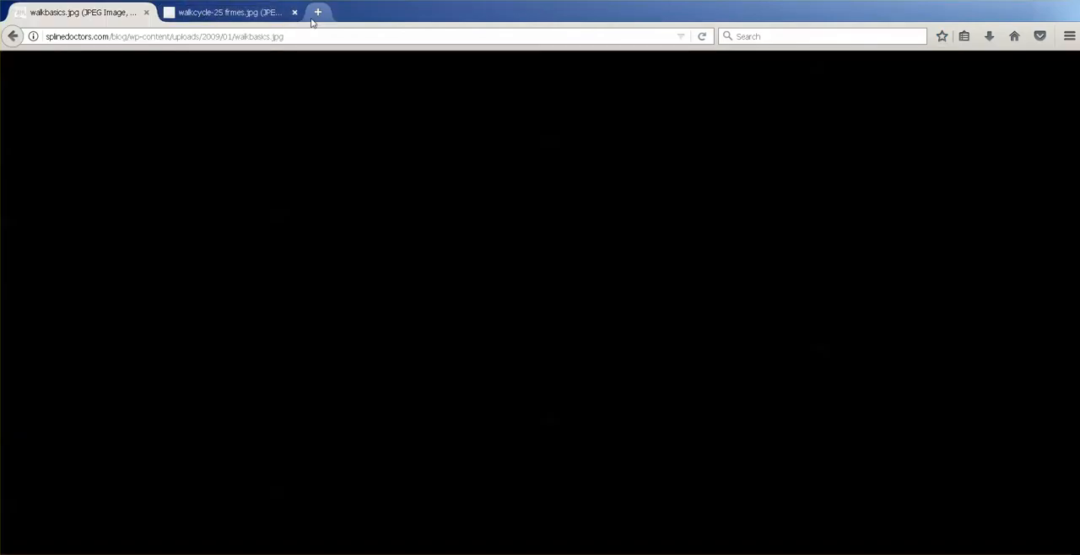
pyautogui.click(258, 13)
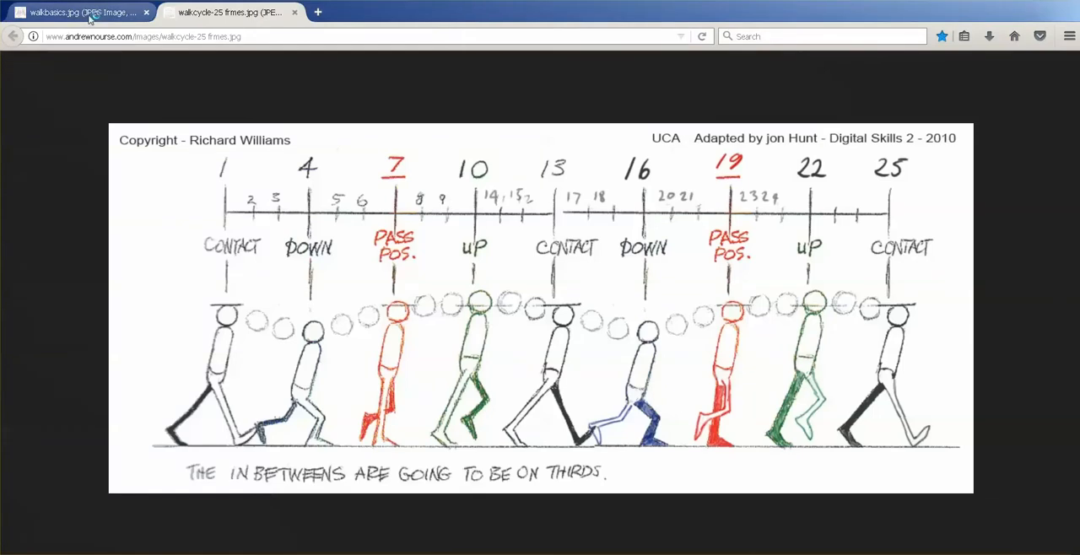
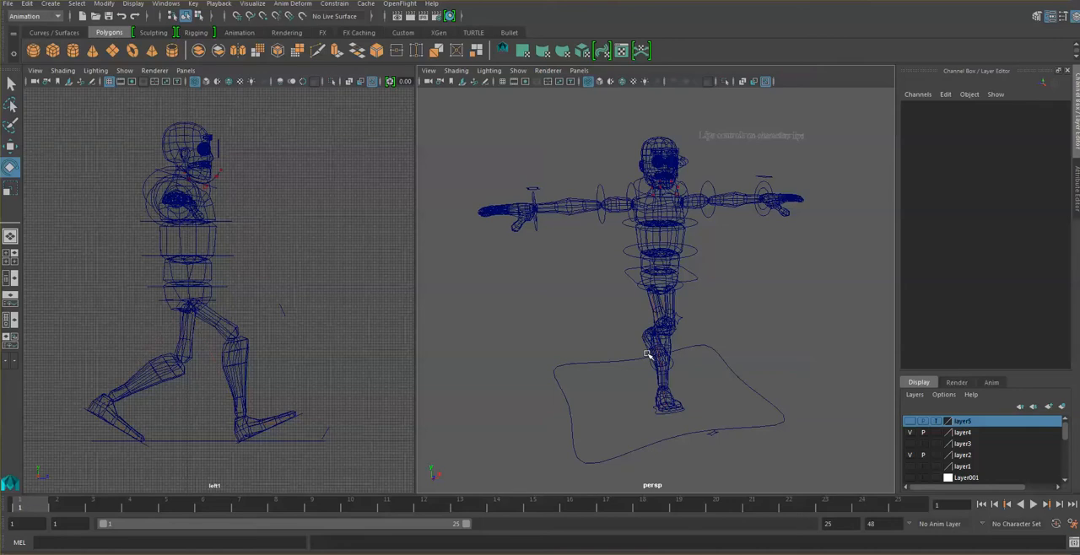
# - Bend the right elbow FK control slightly, to about -2.5 in Rotate Z
pyautogui.moveTo(667, 351)
pyautogui.keyDown('alt'); pyautogui.mouseDown()
pyautogui.moveTo(638, 343)
pyautogui.moveTo(647, 345)
pyautogui.mouseUp(); pyautogui.keyUp('alt')
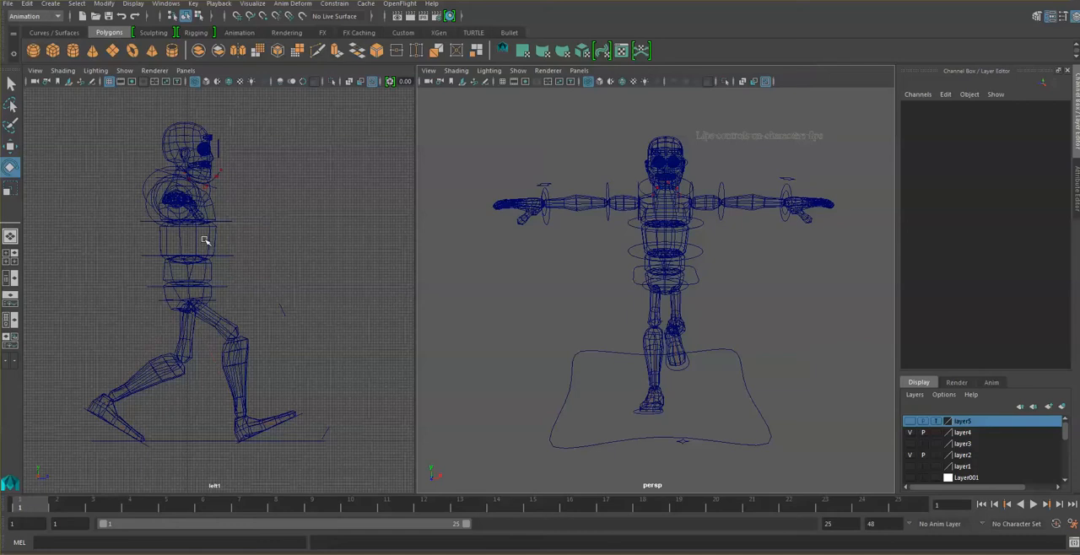
pyautogui.click(640, 190)
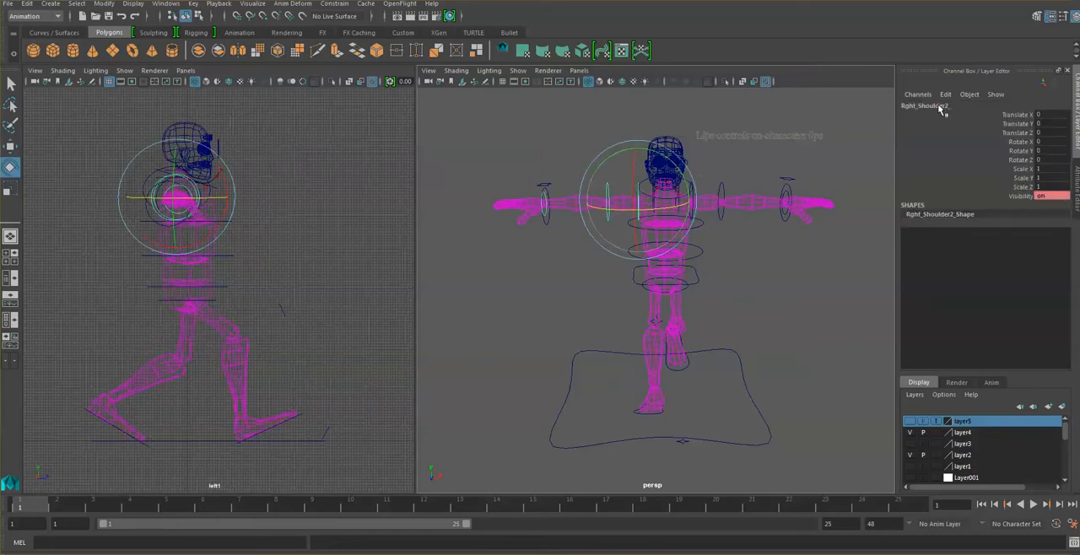
pyautogui.click(609, 194)
pyautogui.click(608, 189)
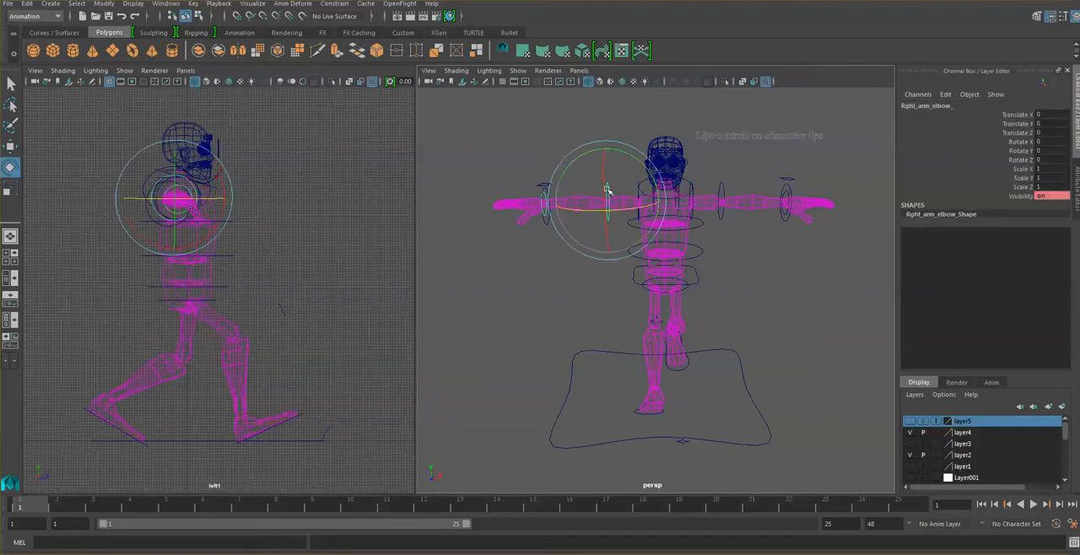
pyautogui.moveTo(585, 211); pyautogui.dragTo(589, 212)
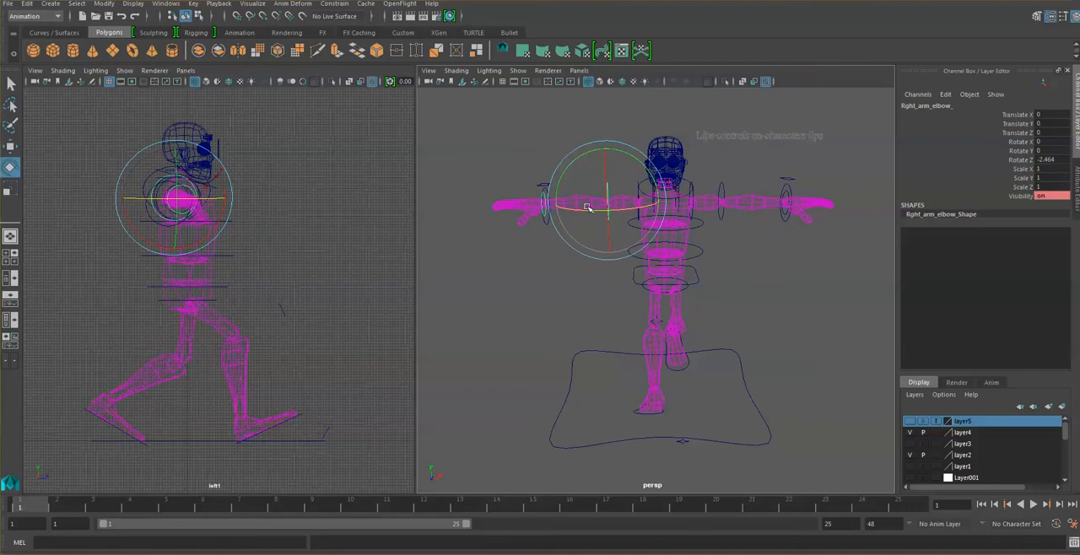
# - Rotate the right shoulder control to swing the arm down and behind the body, to about -63.9, -25 and 78.3 in X, Y and Z
pyautogui.click(576, 117)
pyautogui.click(625, 185)
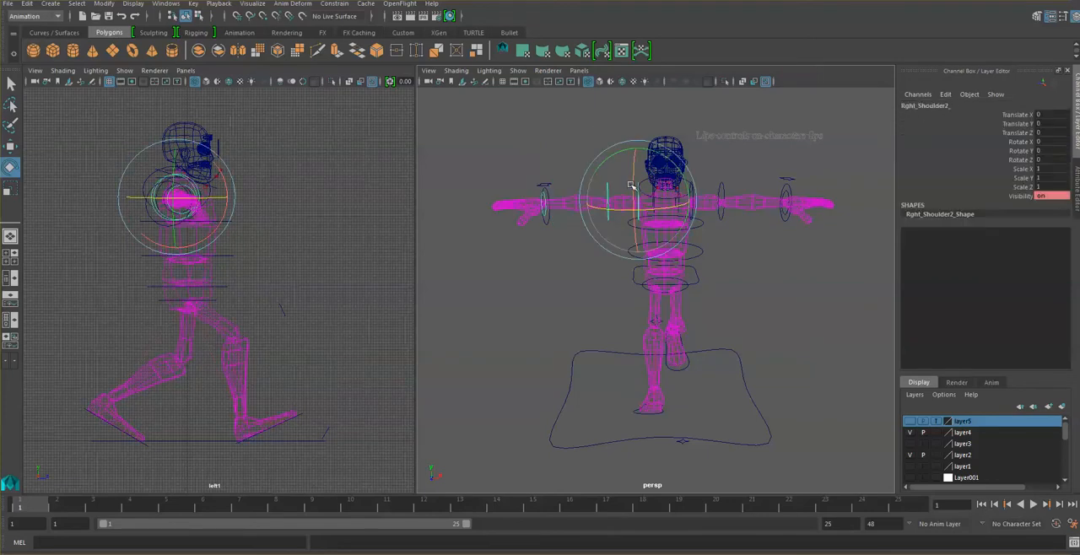
pyautogui.moveTo(617, 163); pyautogui.dragTo(566, 201)
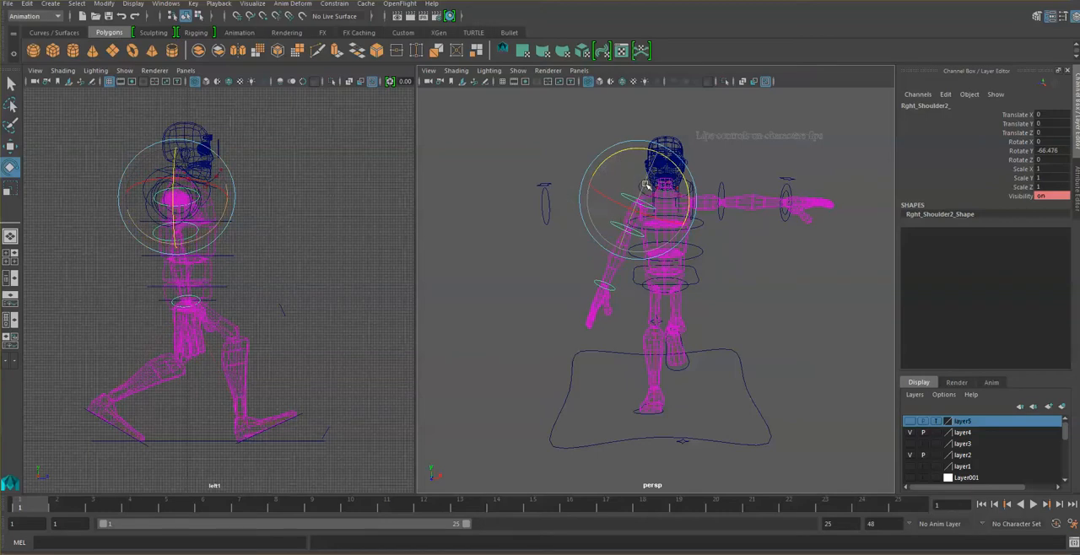
pyautogui.moveTo(644, 184); pyautogui.dragTo(609, 228)
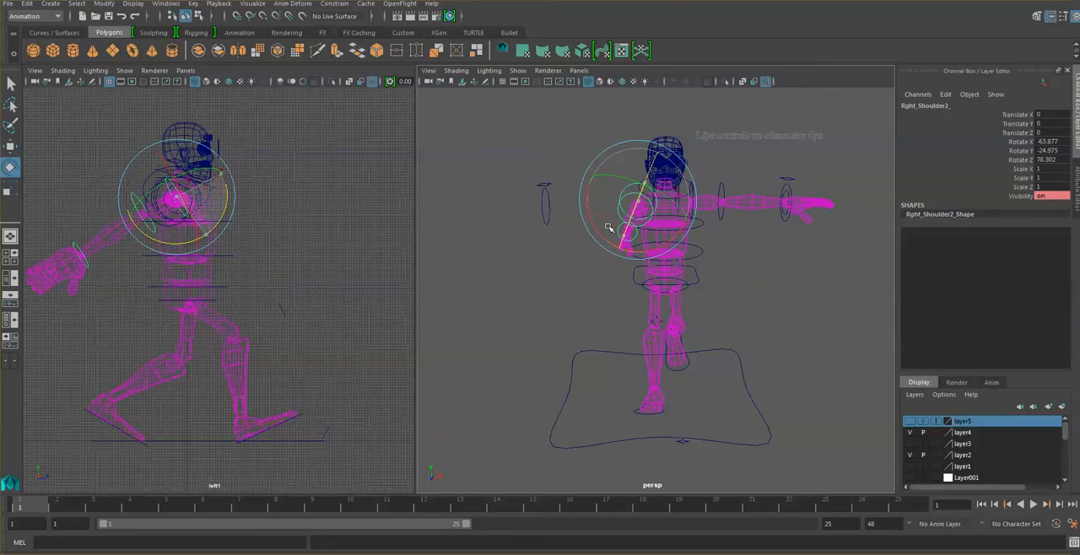
pyautogui.click(332, 177)
# - Rotate the right elbow control to about -50.8 in Rotate Z so the forearm hangs down
pyautogui.click(156, 234)
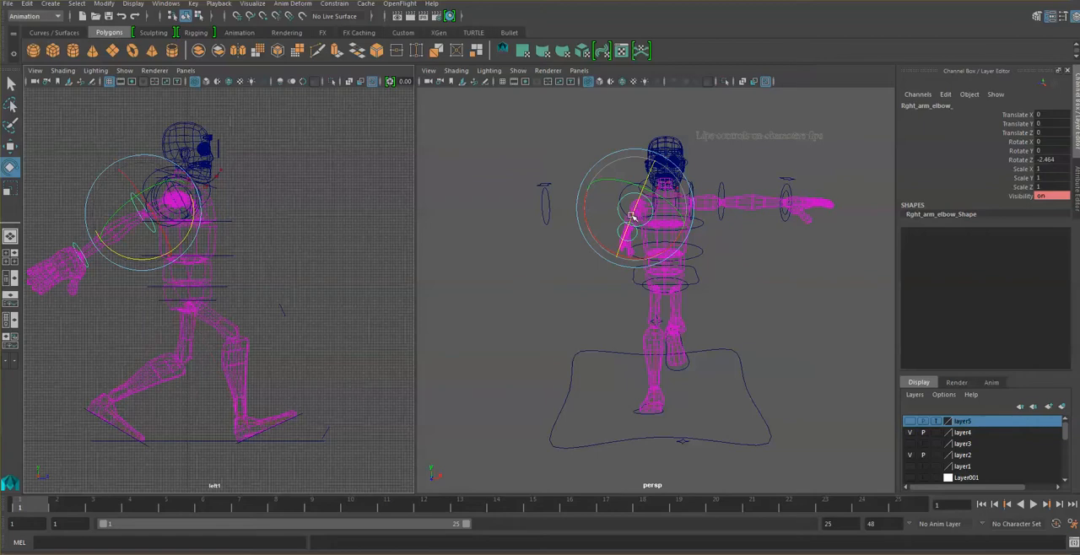
pyautogui.moveTo(632, 217)
pyautogui.mouseDown()
pyautogui.moveTo(684, 175)
pyautogui.moveTo(614, 215)
pyautogui.mouseUp()
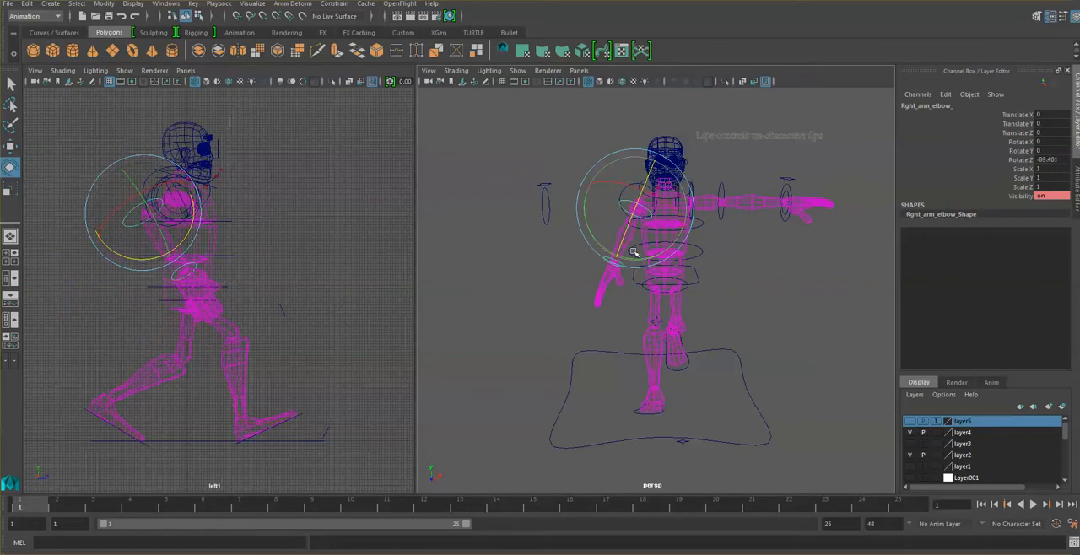
pyautogui.keyDown('alt'); pyautogui.moveTo(634, 252); pyautogui.dragTo(751, 247); pyautogui.keyUp('alt')
pyautogui.click(730, 240)
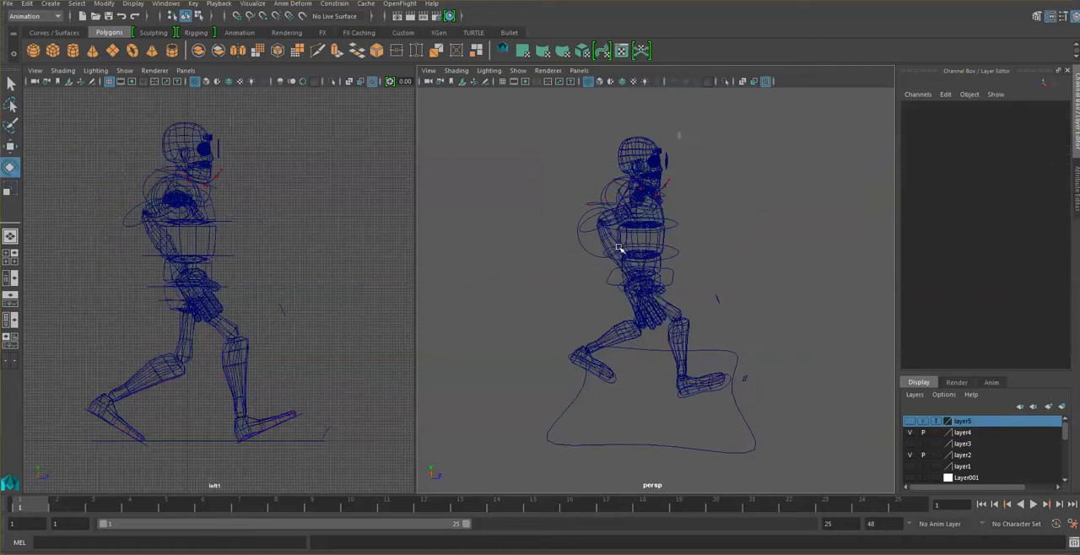
pyautogui.keyDown('alt'); pyautogui.moveTo(699, 241); pyautogui.dragTo(616, 253); pyautogui.keyUp('alt')
pyautogui.click(605, 216)
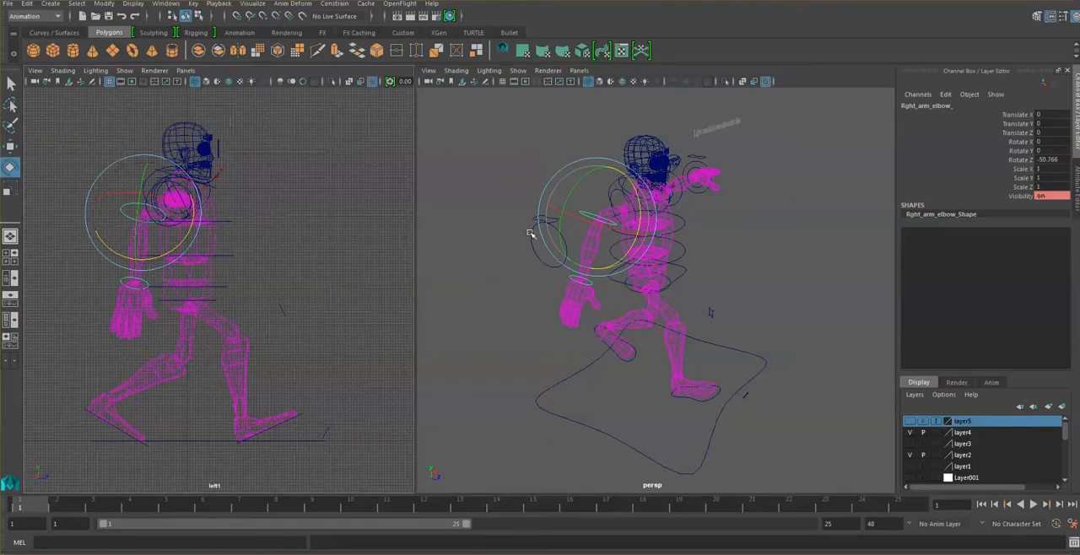
pyautogui.keyDown('alt'); pyautogui.moveTo(530, 233); pyautogui.dragTo(541, 222); pyautogui.keyUp('alt')
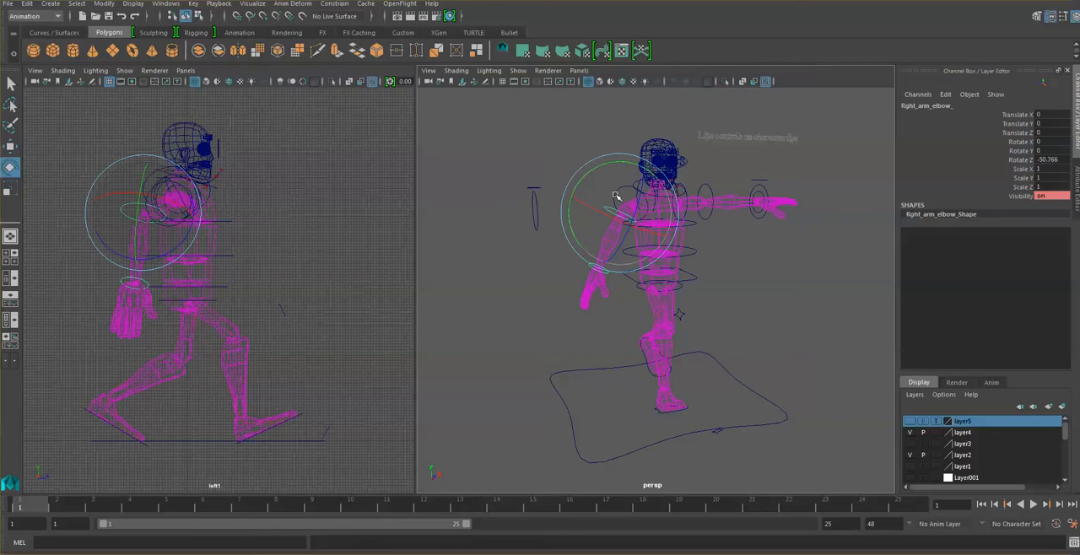
# - Bring the right arm closer to the body by rotating the shoulder control to about -60.5, -36 and 71.5 in X, Y and Z
pyautogui.click(527, 116)
pyautogui.click(615, 196)
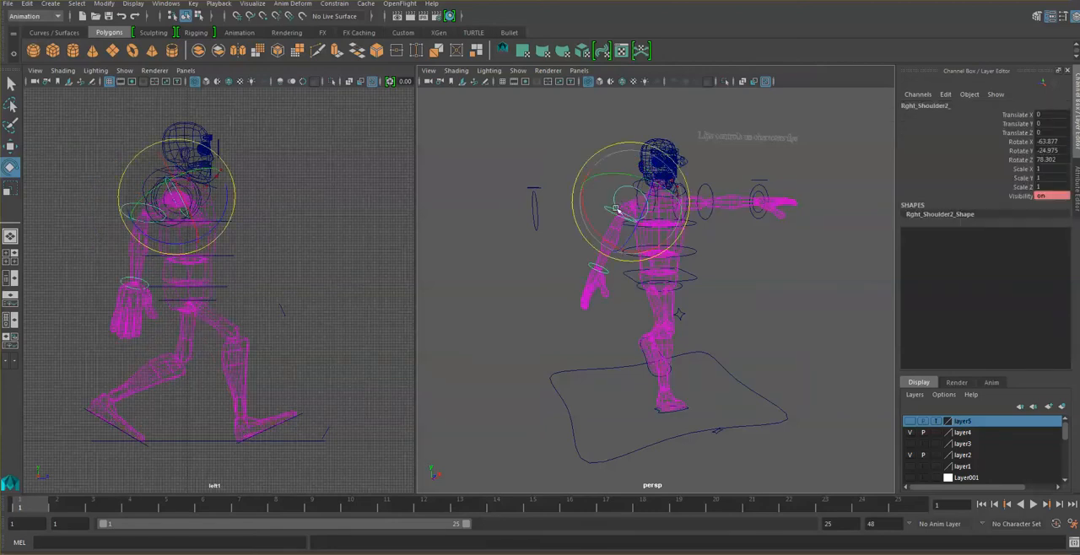
pyautogui.keyDown('alt'); pyautogui.moveTo(652, 230); pyautogui.dragTo(676, 207); pyautogui.keyUp('alt')
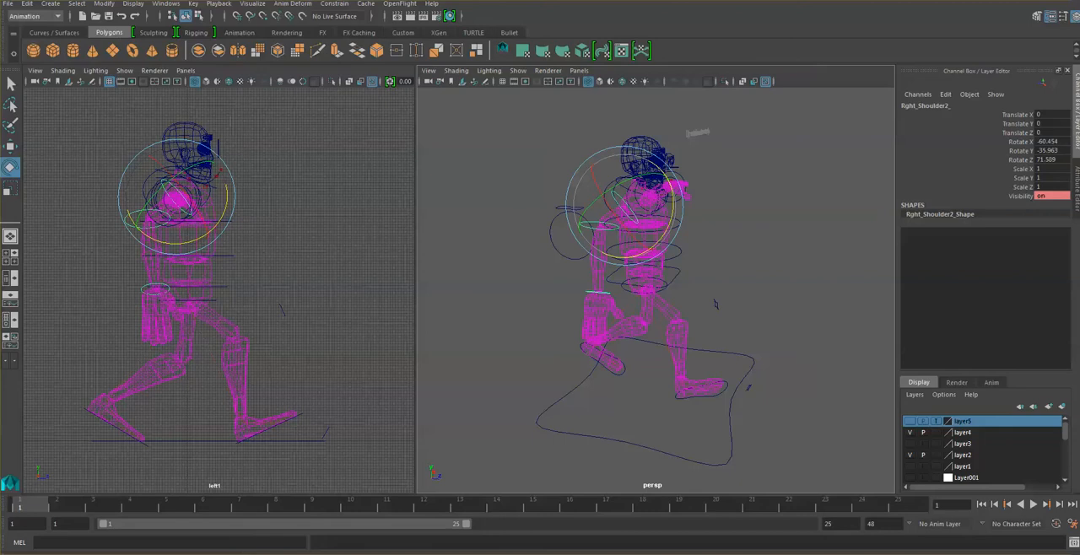
# - Rotate the right elbow control to about -25.4 in Rotate Z and key it at frame 1
pyautogui.click(303, 243)
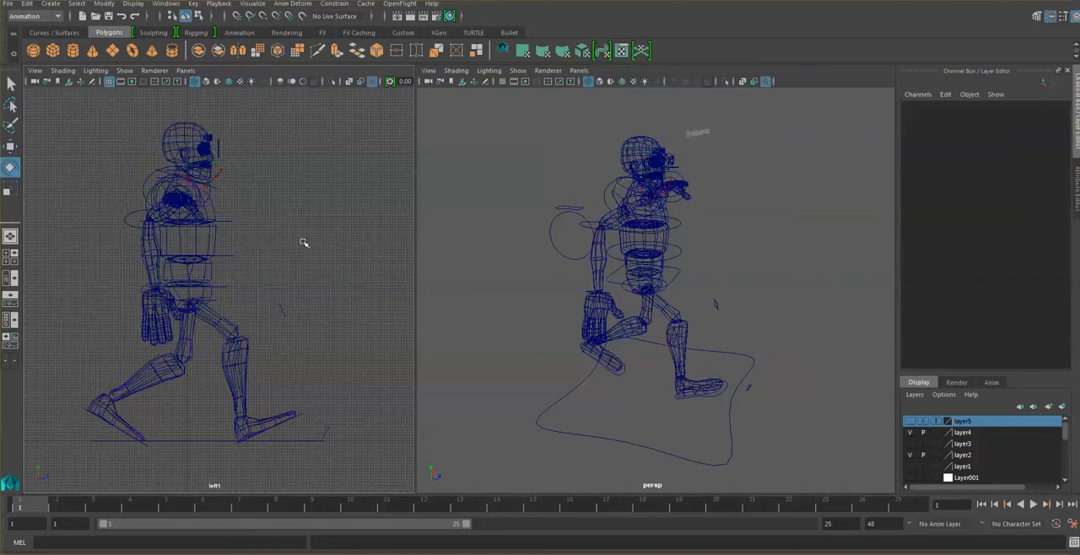
pyautogui.click(135, 212)
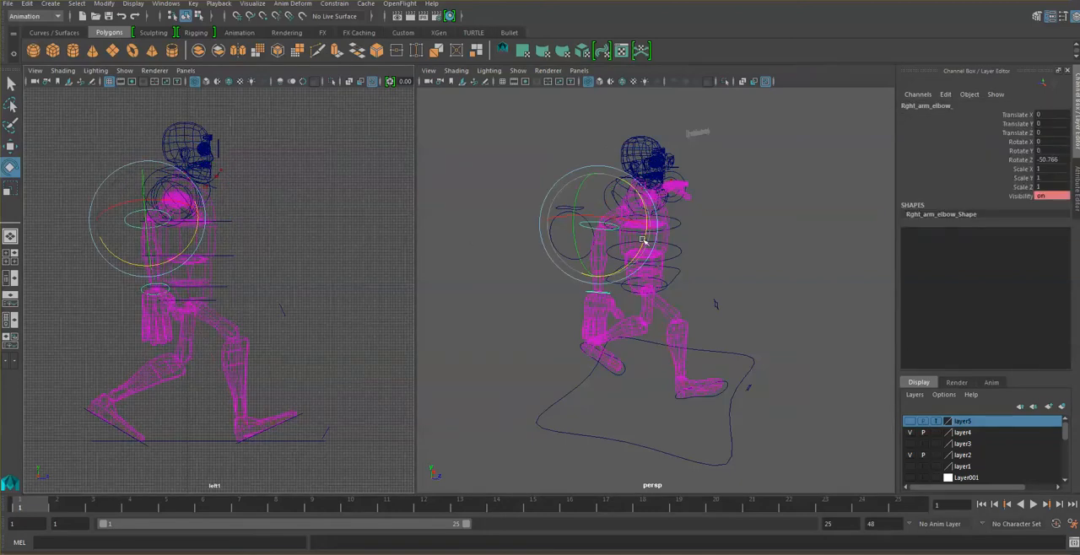
pyautogui.moveTo(643, 243); pyautogui.dragTo(637, 265)
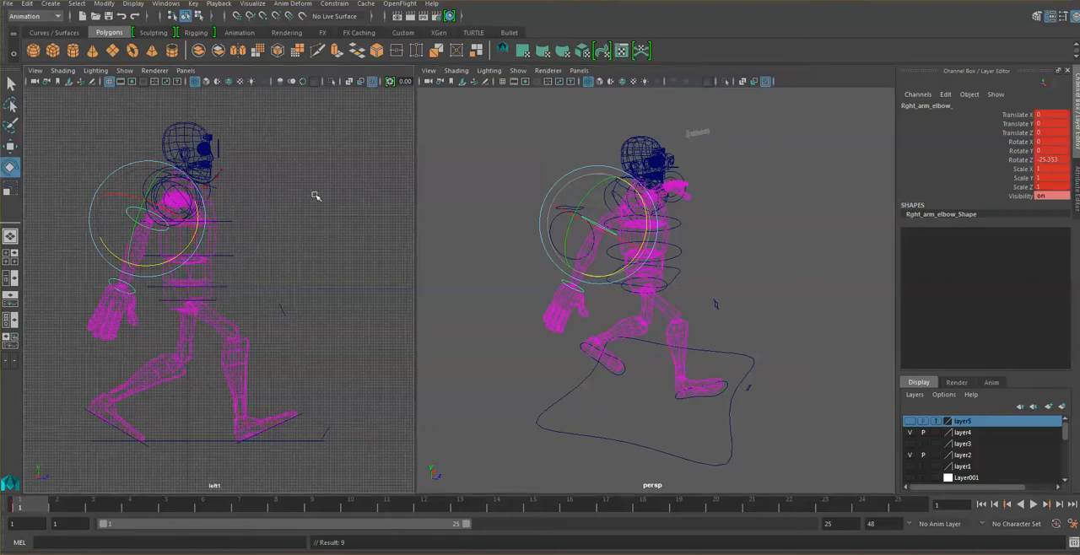
# - Key the right shoulder control's pose at frames 1 and 25, and key the right elbow control at frame 25
pyautogui.click(541, 164)
pyautogui.click(622, 197)
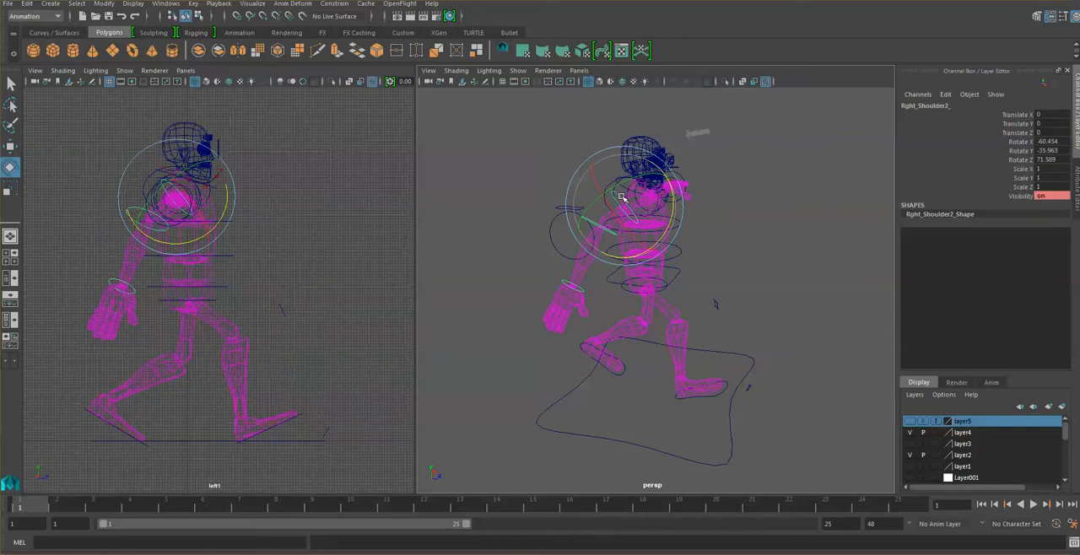
pyautogui.press('s')
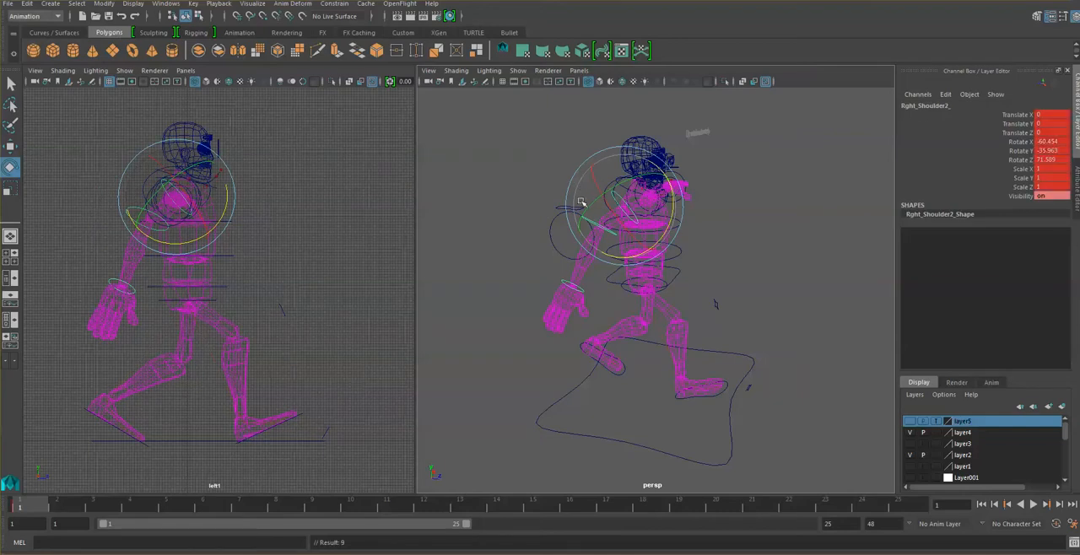
pyautogui.click(902, 505)
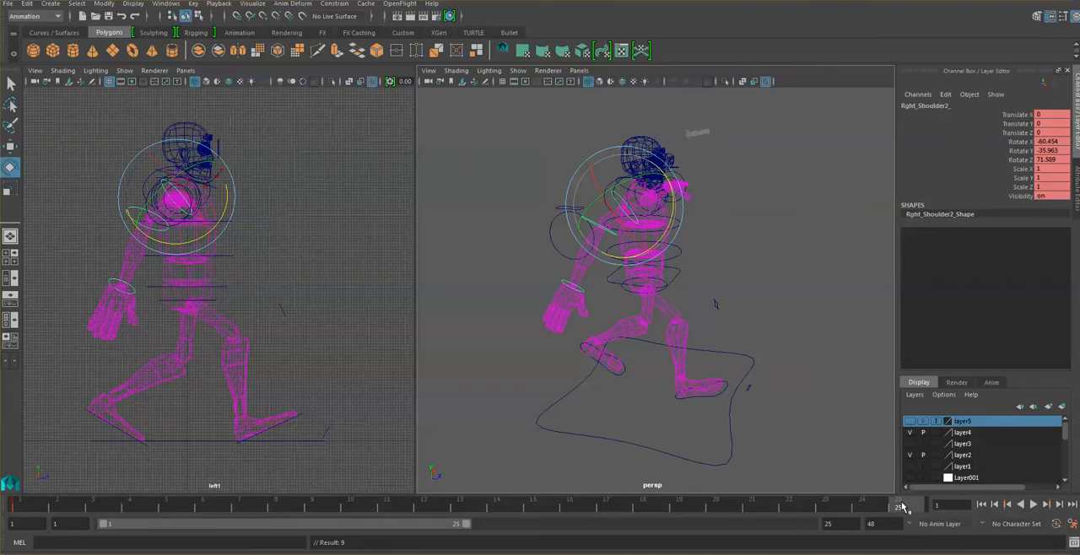
pyautogui.press('s')
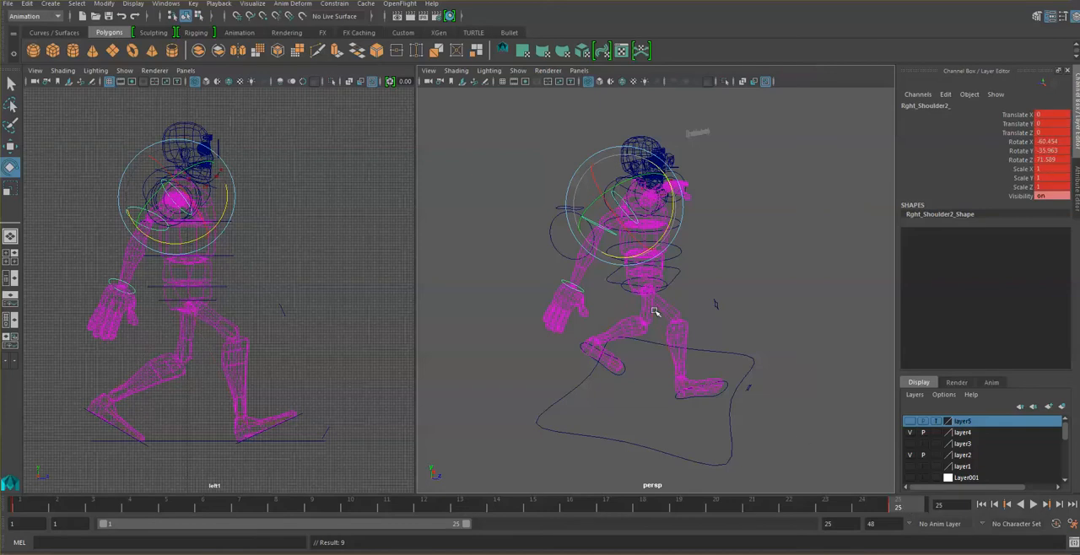
pyautogui.click(538, 153)
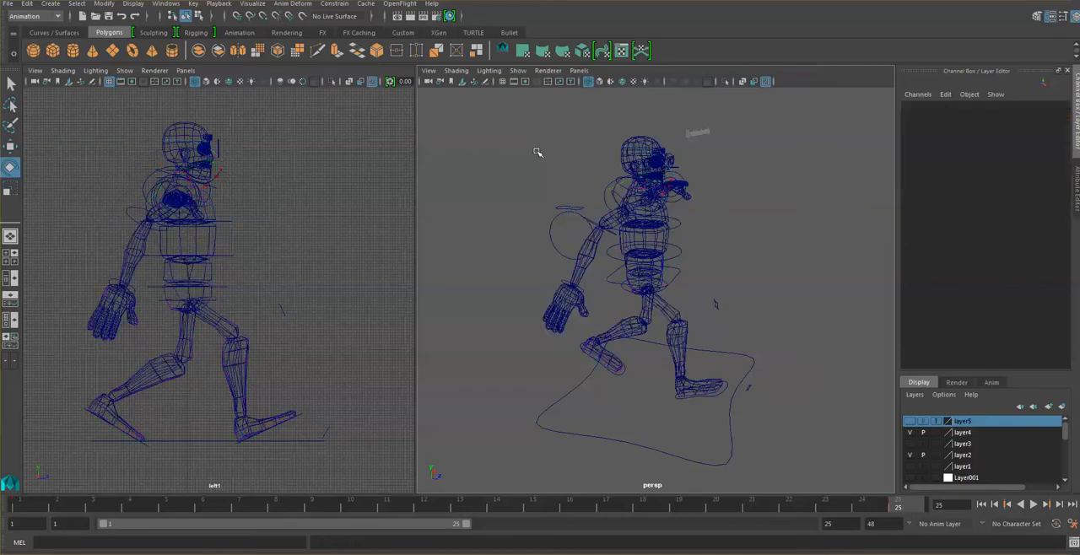
pyautogui.click(594, 222)
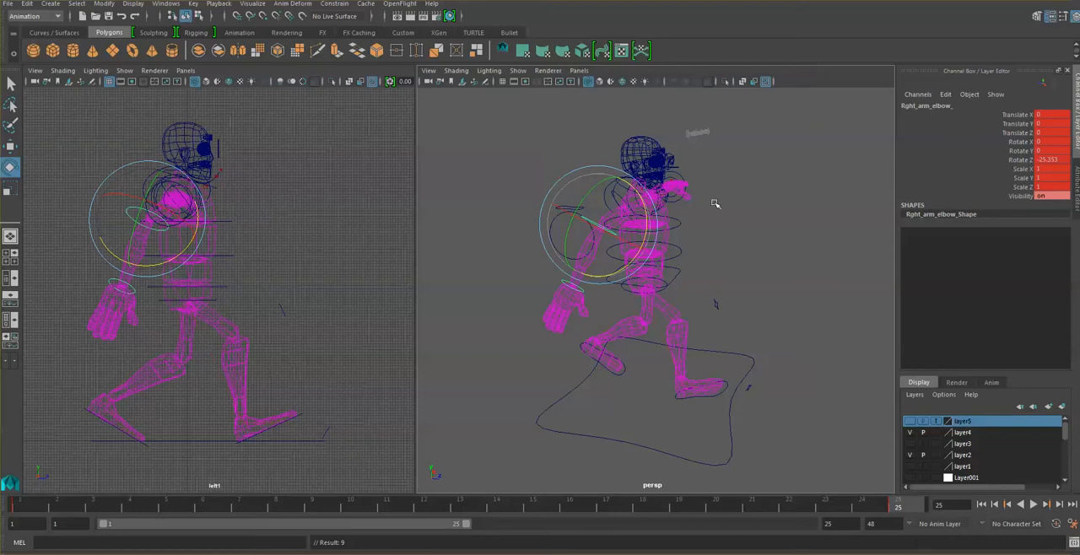
# - Rotate the left shoulder control at frame 25 to swing the arm down and forward, to about -50.4, 44.2 and -60 in X, Y and Z
pyautogui.keyDown('alt'); pyautogui.moveTo(715, 203); pyautogui.dragTo(607, 220); pyautogui.keyUp('alt')
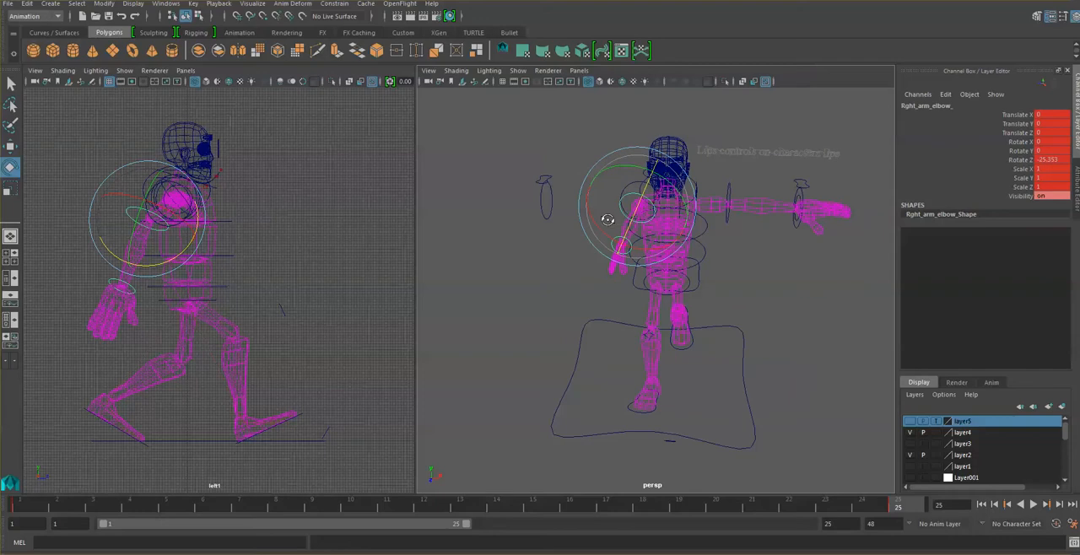
pyautogui.click(720, 192)
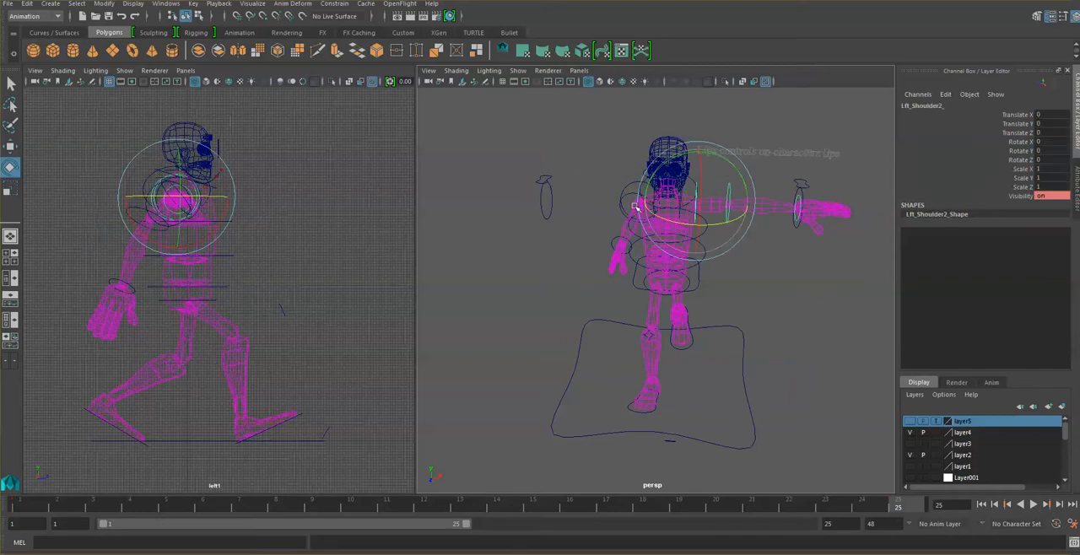
pyautogui.moveTo(721, 159); pyautogui.dragTo(740, 172)
pyautogui.hotkey('ctrl', 'z')
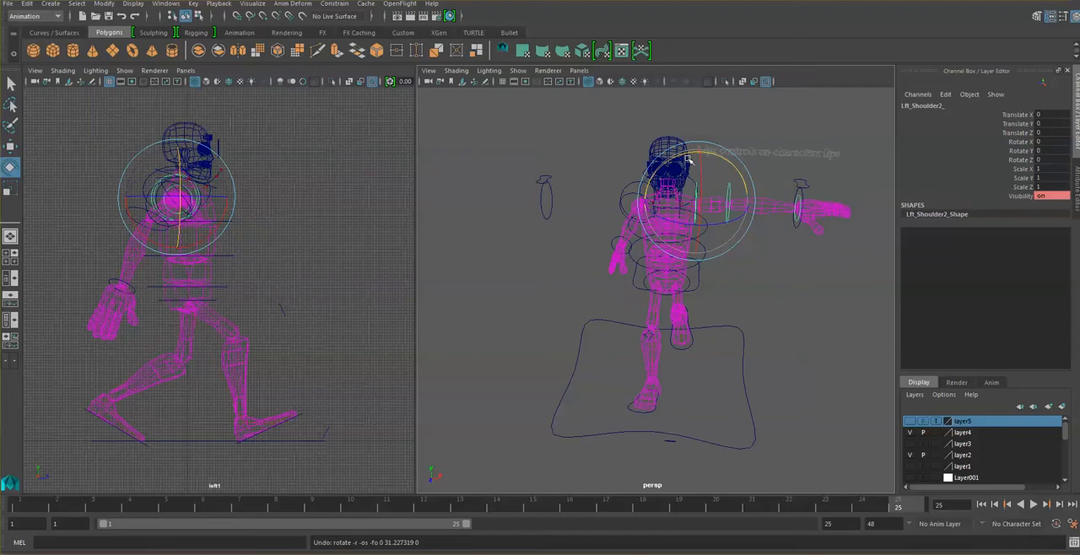
pyautogui.moveTo(679, 155); pyautogui.dragTo(739, 155)
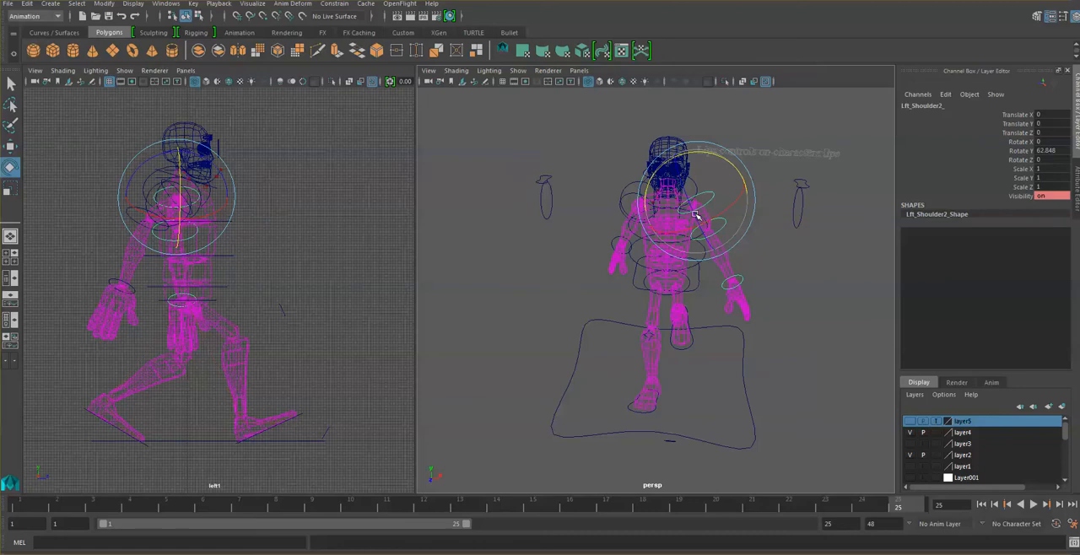
pyautogui.moveTo(695, 220); pyautogui.dragTo(685, 174)
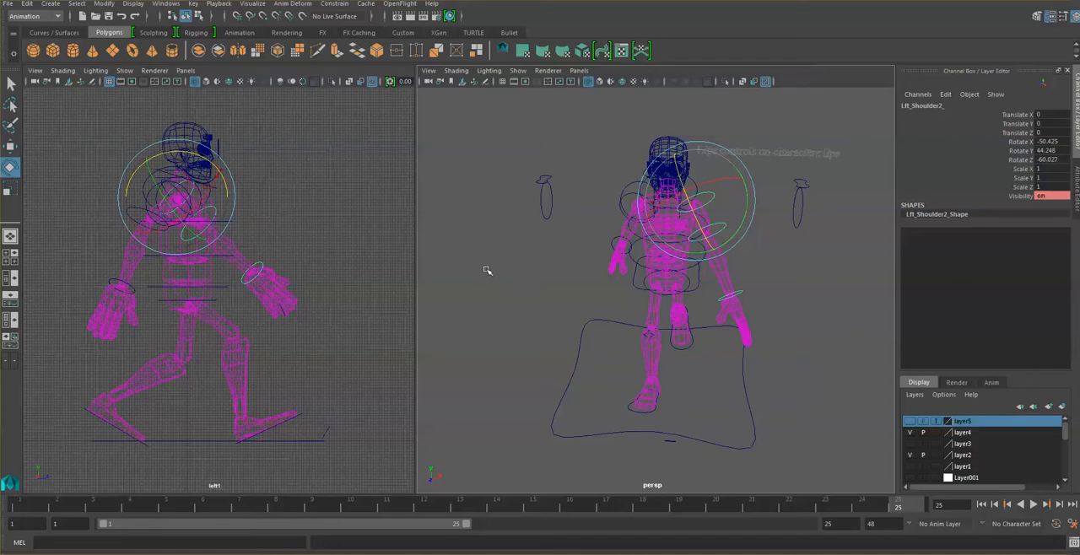
# - Bend the left elbow control at frame 25 to about -11.9 in Rotate Z
pyautogui.keyDown('alt'); pyautogui.moveTo(703, 221); pyautogui.dragTo(613, 216); pyautogui.keyUp('alt')
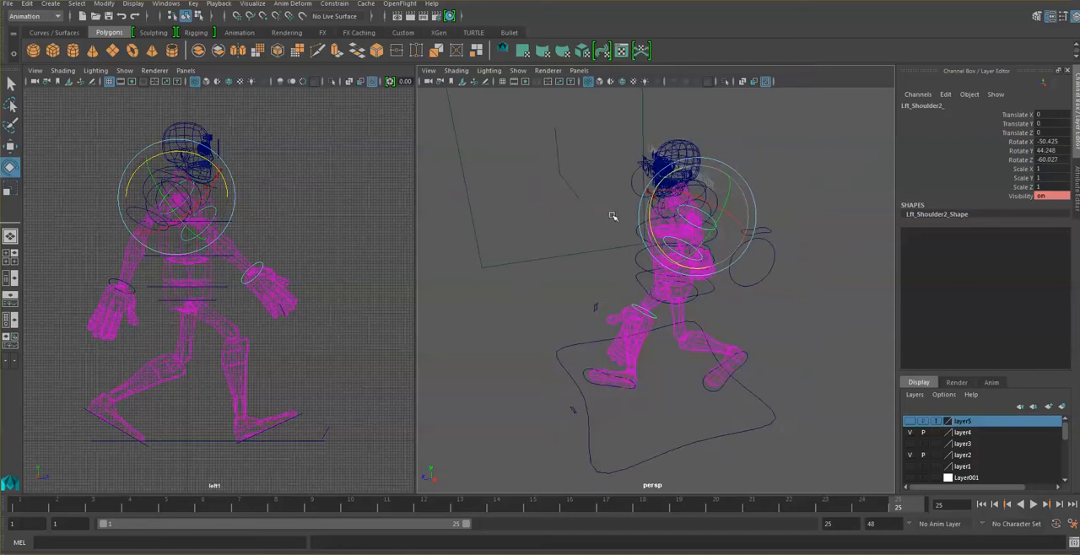
pyautogui.click(567, 246)
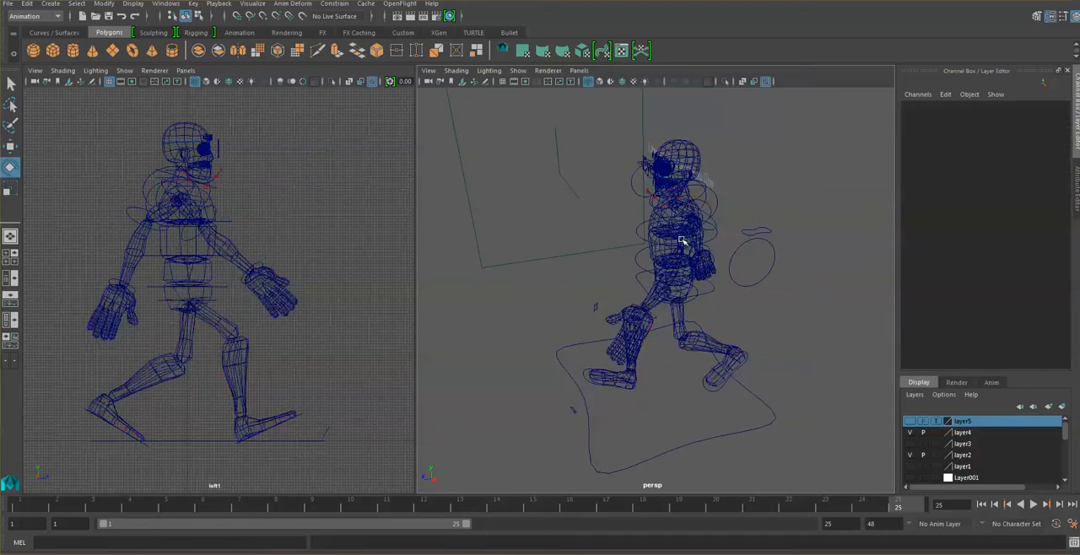
pyautogui.click(683, 241)
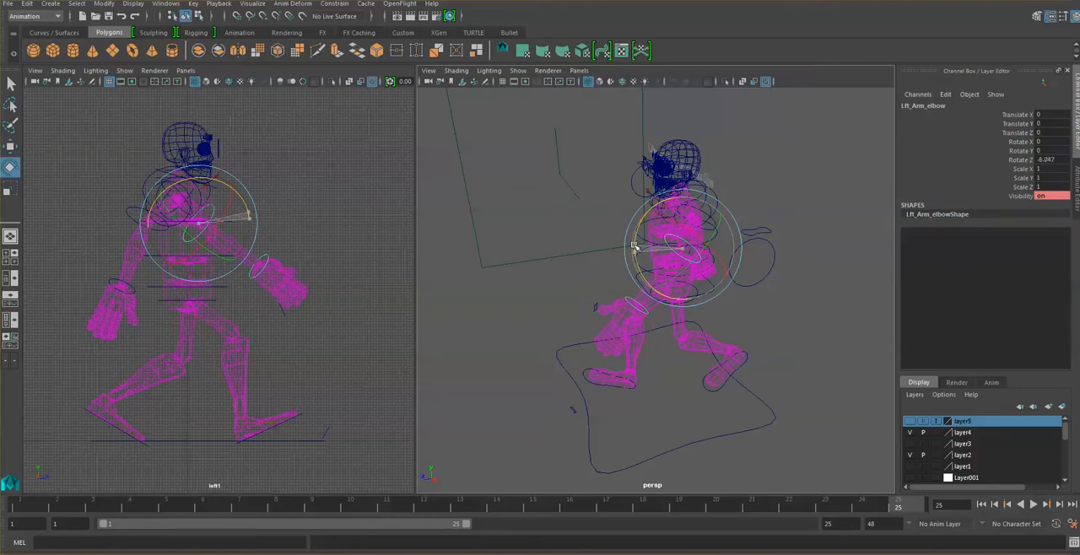
pyautogui.moveTo(635, 245); pyautogui.dragTo(637, 242)
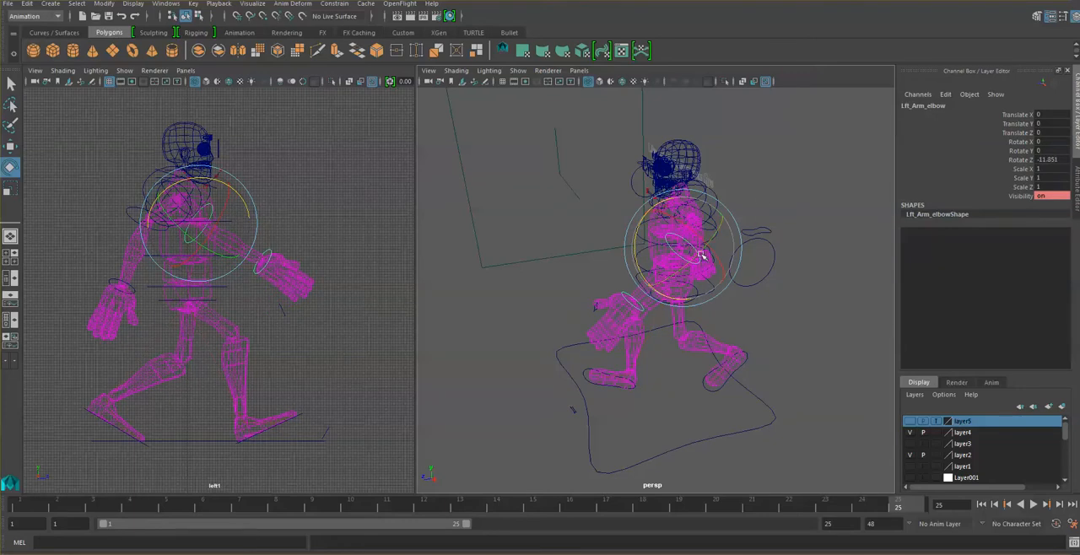
# - Reduce the left arm's forward swing by rotating the shoulder control to about -42, 52.1 and -48.7 in X, Y and Z
pyautogui.keyDown('alt'); pyautogui.moveTo(698, 255); pyautogui.dragTo(766, 260); pyautogui.keyUp('alt')
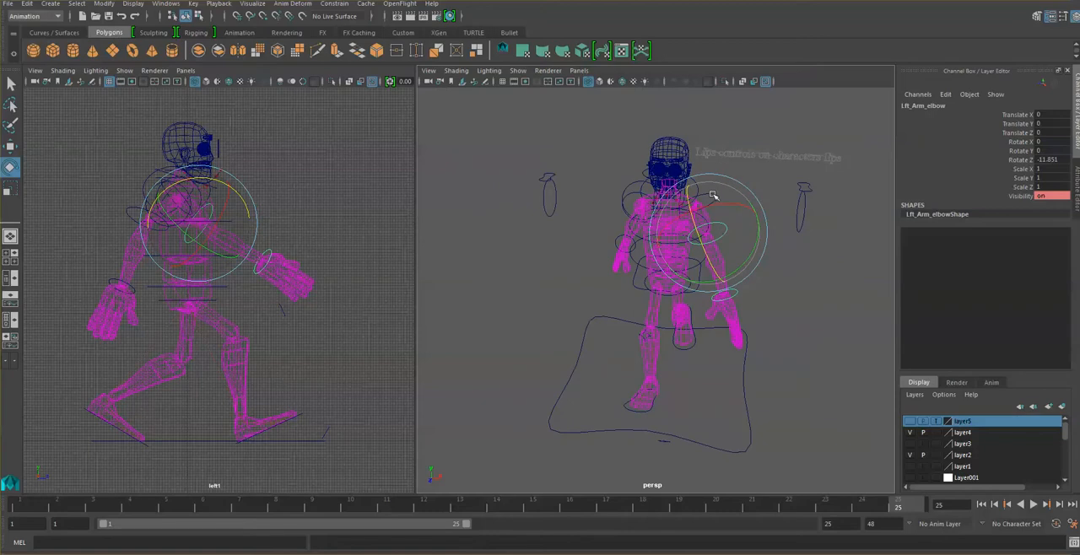
pyautogui.click(795, 184)
pyautogui.click(715, 197)
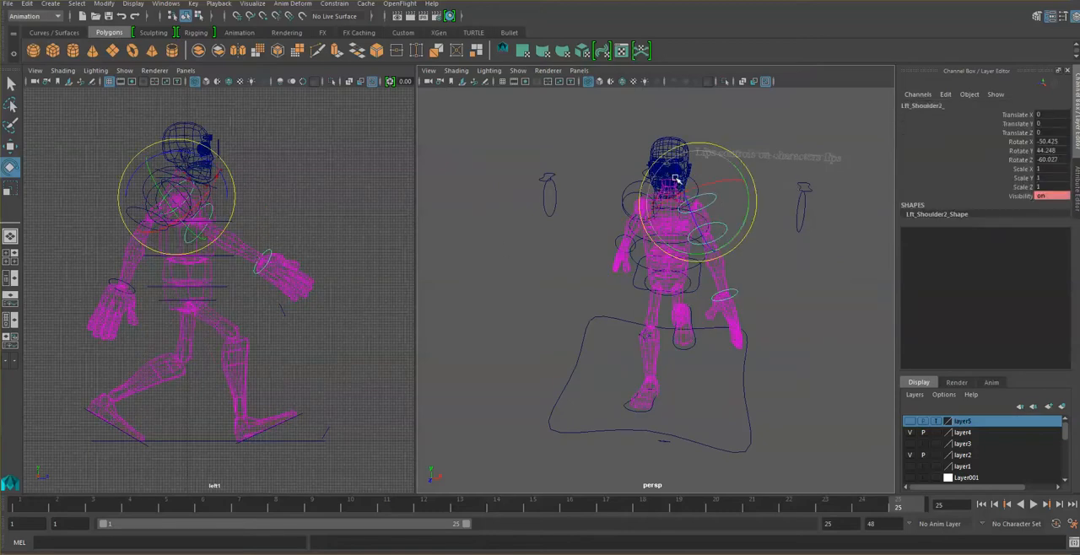
pyautogui.moveTo(681, 178); pyautogui.dragTo(682, 189)
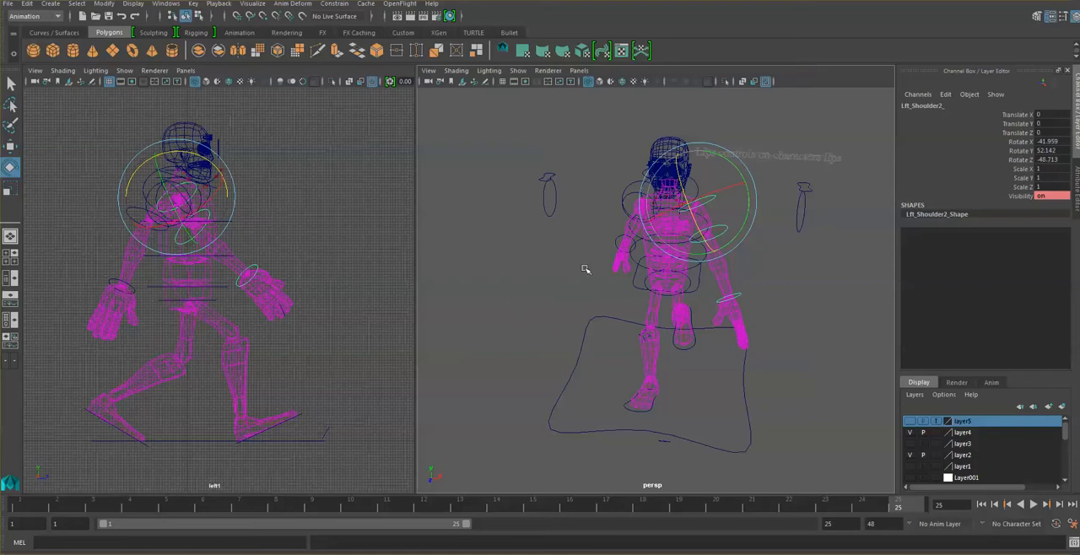
# - Key the left shoulder and left elbow controls' pose at frame 25
pyautogui.press('s')
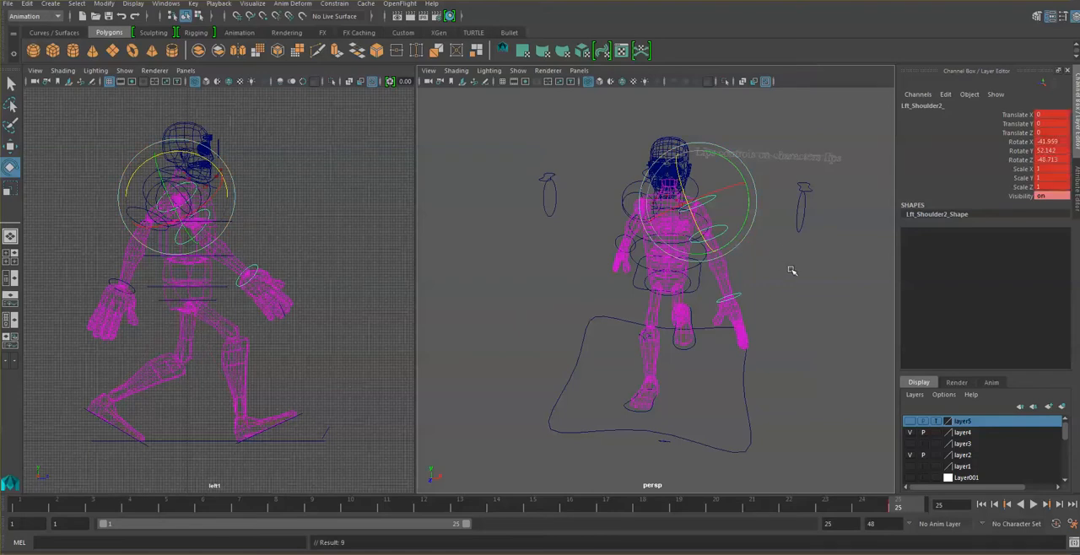
pyautogui.click(787, 270)
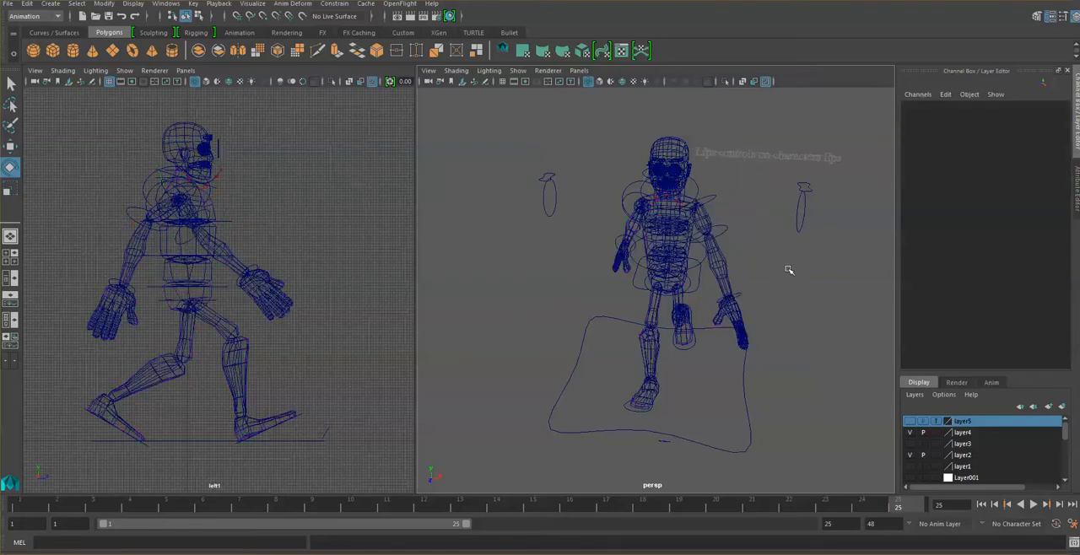
pyautogui.click(733, 234)
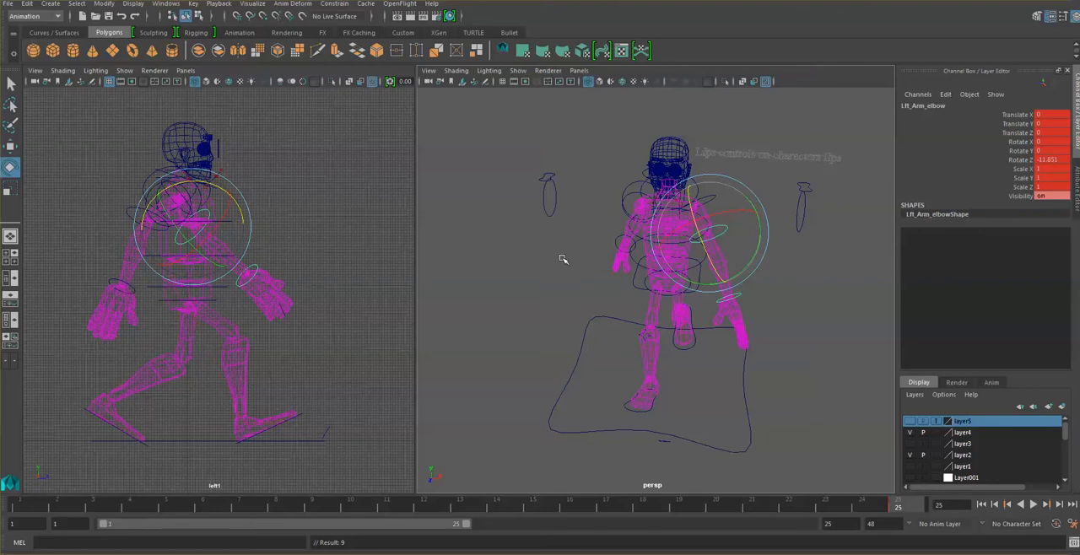
# - Key the same left elbow and left shoulder pose at frame 1
pyautogui.click(30, 509)
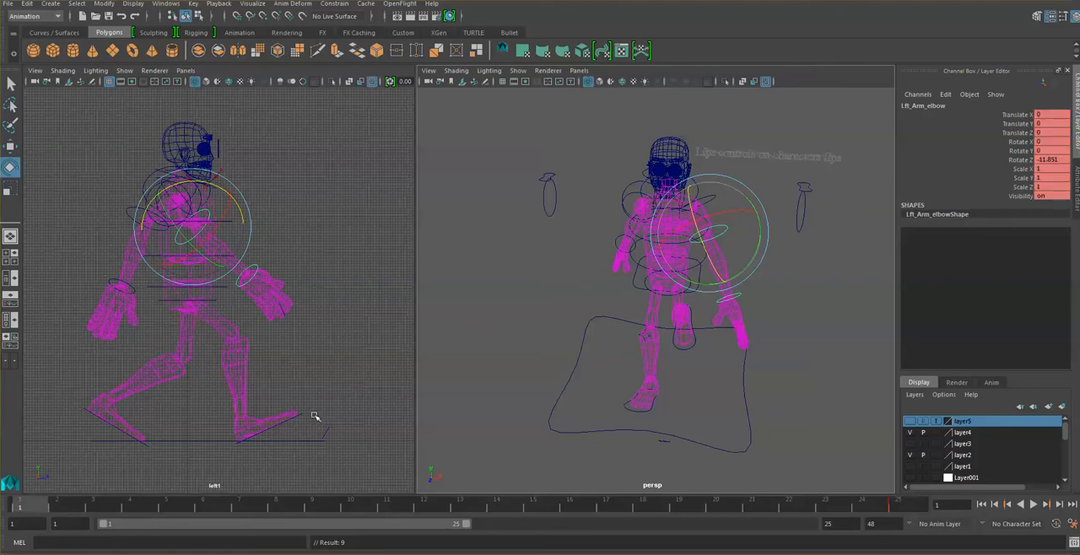
pyautogui.press('s')
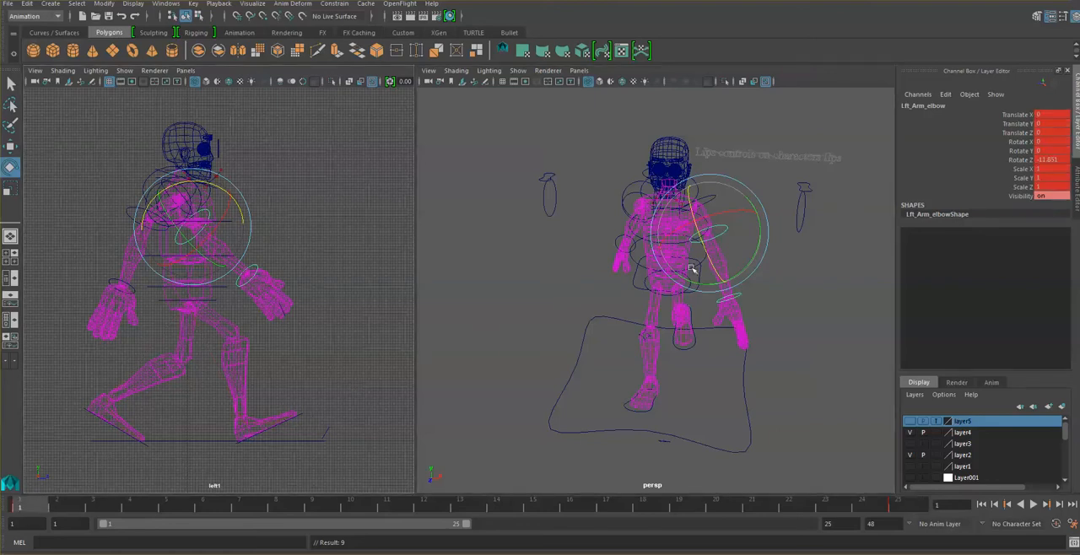
pyautogui.click(778, 141)
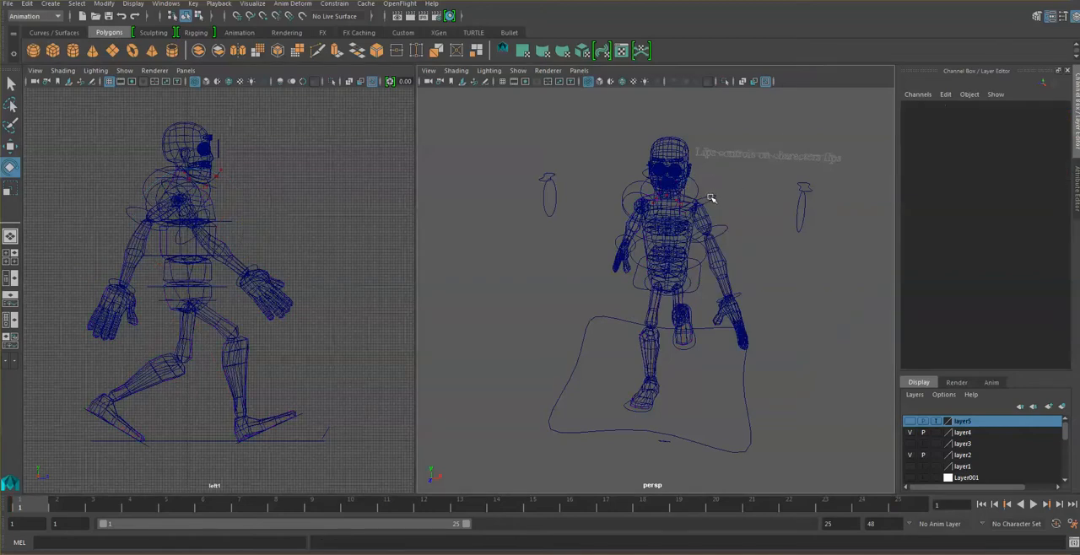
pyautogui.click(712, 200)
pyautogui.press('s')
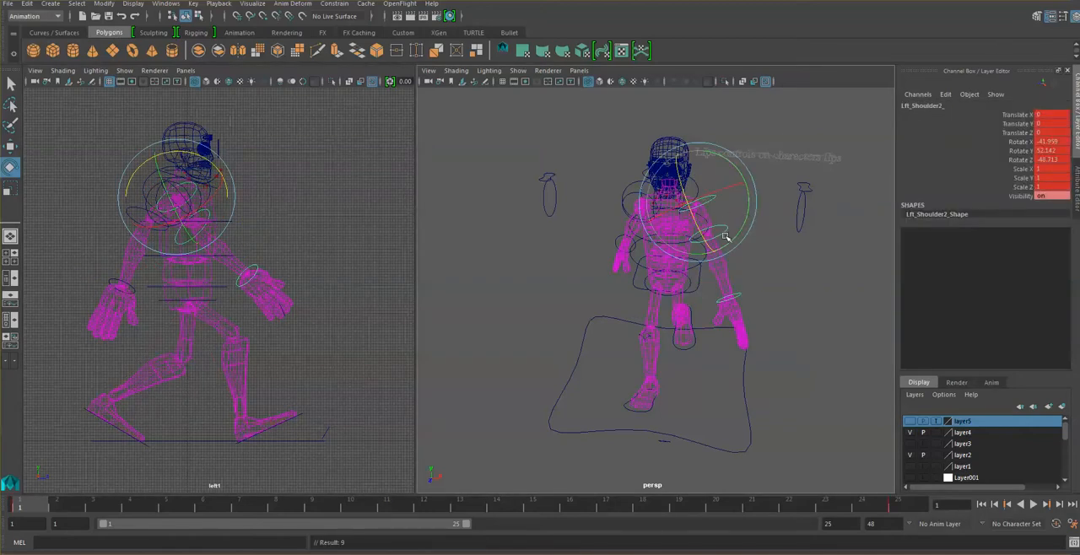
pyautogui.click(813, 283)
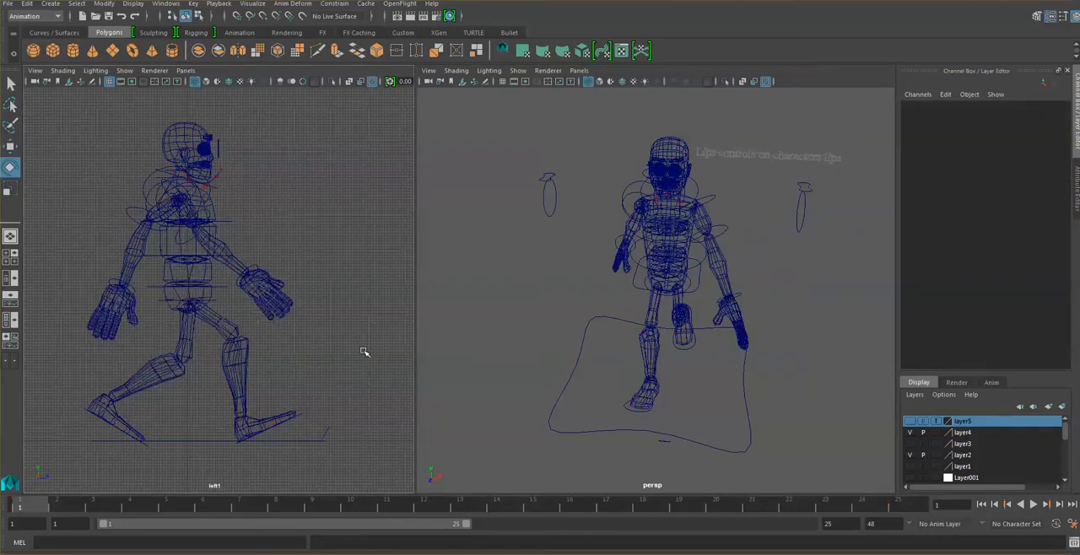
# - Play back the walk cycle to check the leg and arm motion and the left shoulder control's keys
pyautogui.click(1033, 504)
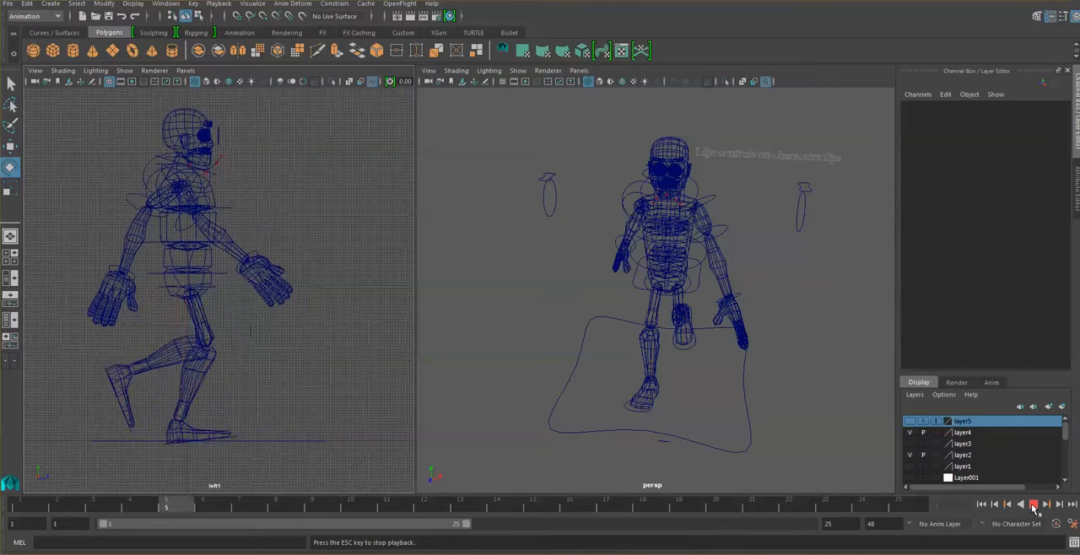
pyautogui.click(1033, 504)
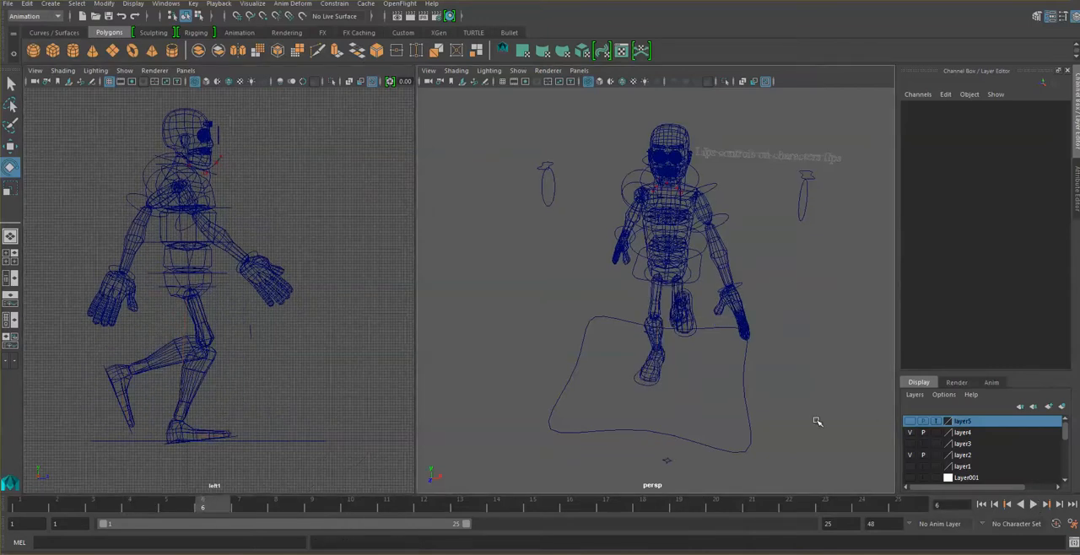
pyautogui.click(1033, 504)
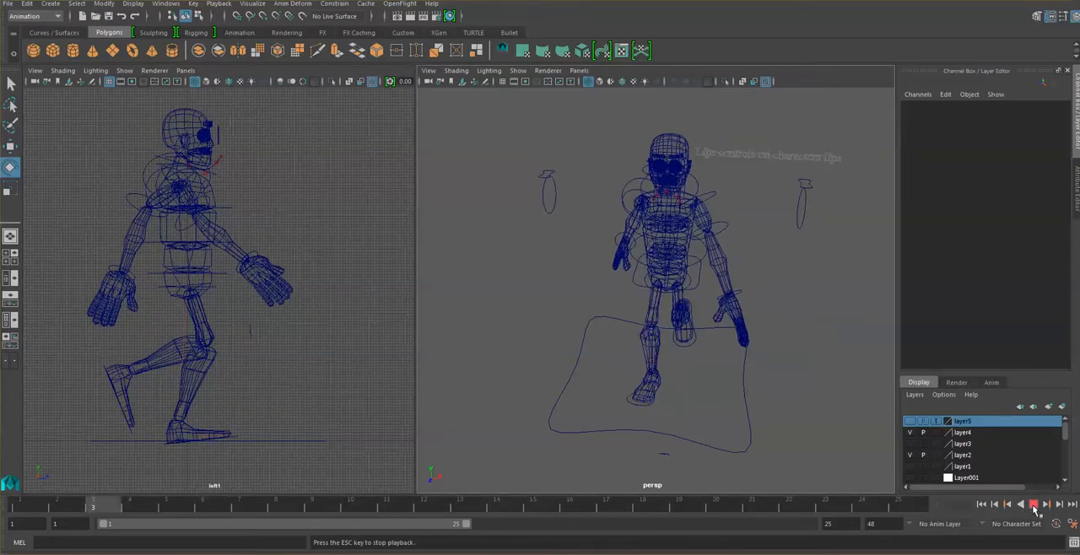
pyautogui.click(1034, 506)
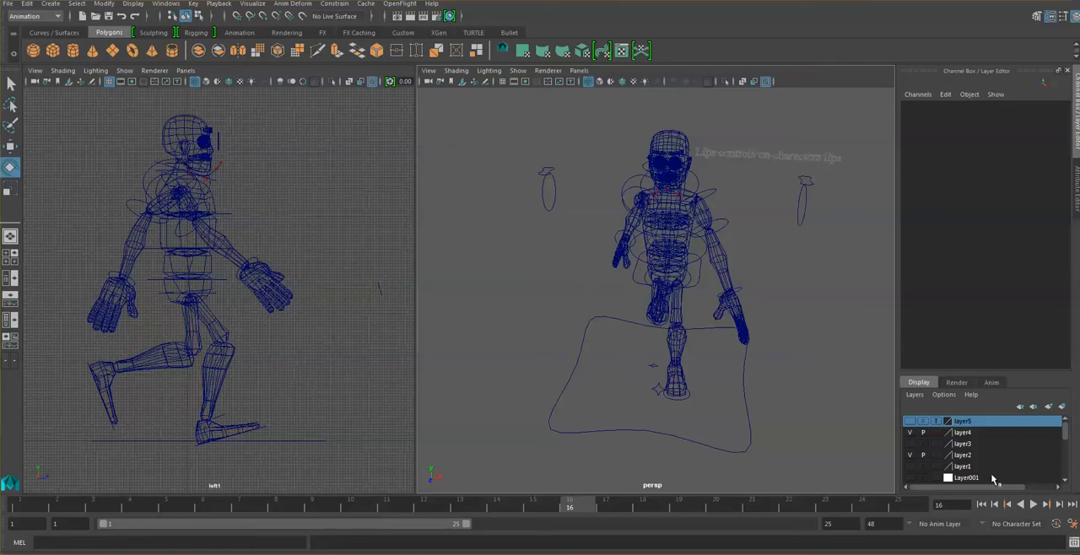
pyautogui.click(710, 195)
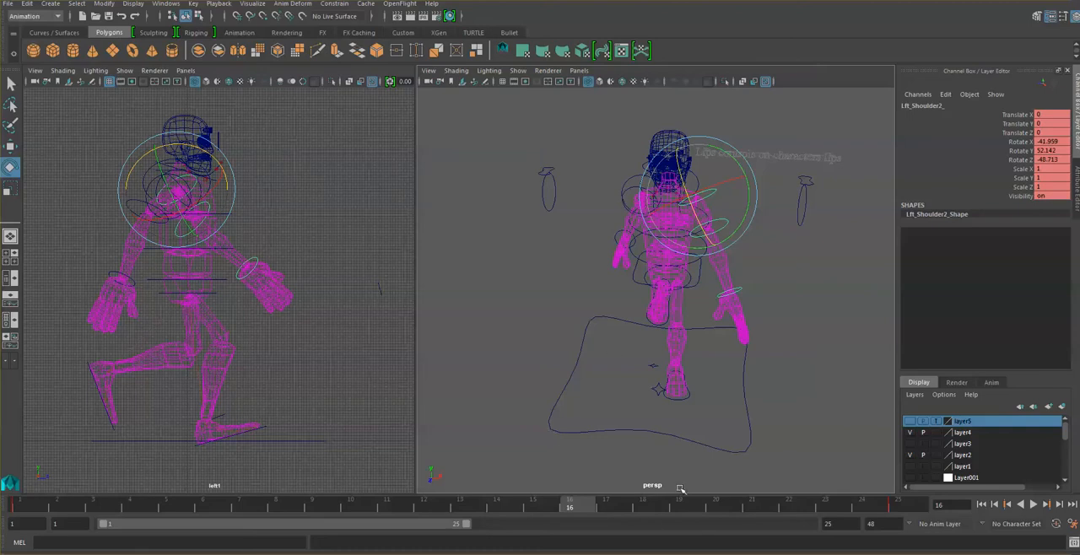
pyautogui.click(1034, 505)
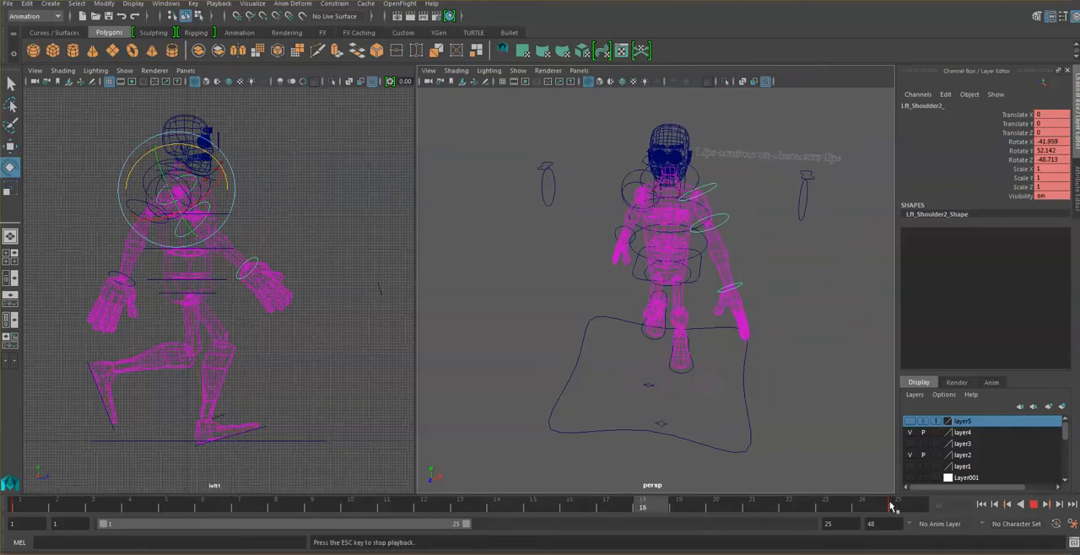
pyautogui.click(1035, 504)
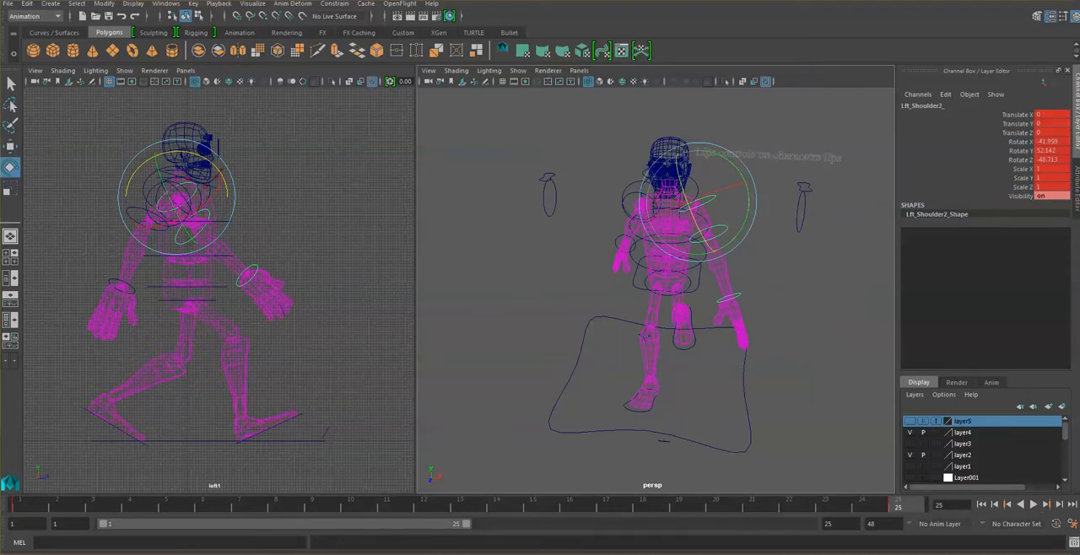
# - Switch to the browser, examine the walk-basics chart and the 25-frame walk cycle chart for the contact poses, and return to Maya
pyautogui.click(234, 553)
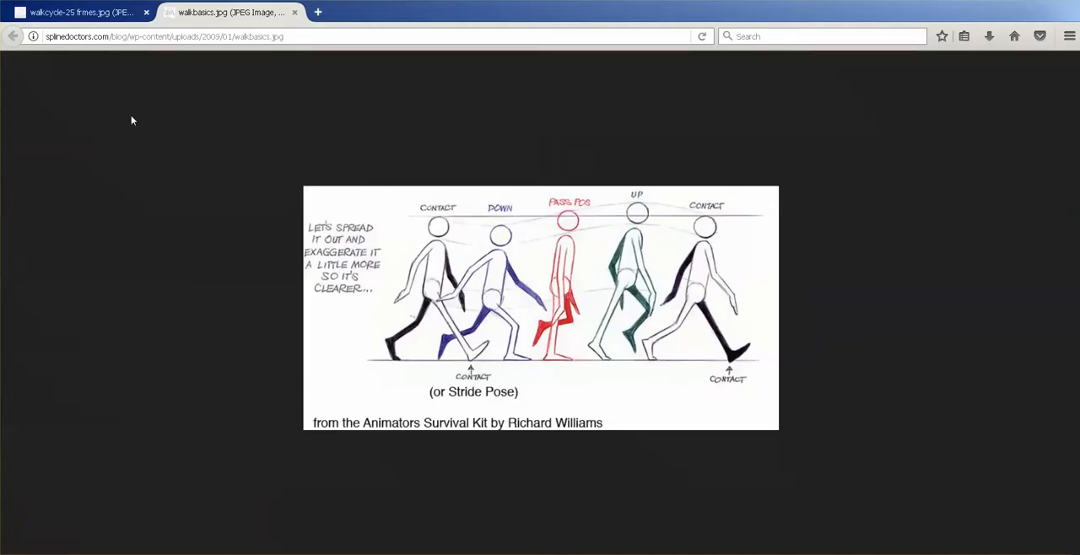
pyautogui.click(86, 14)
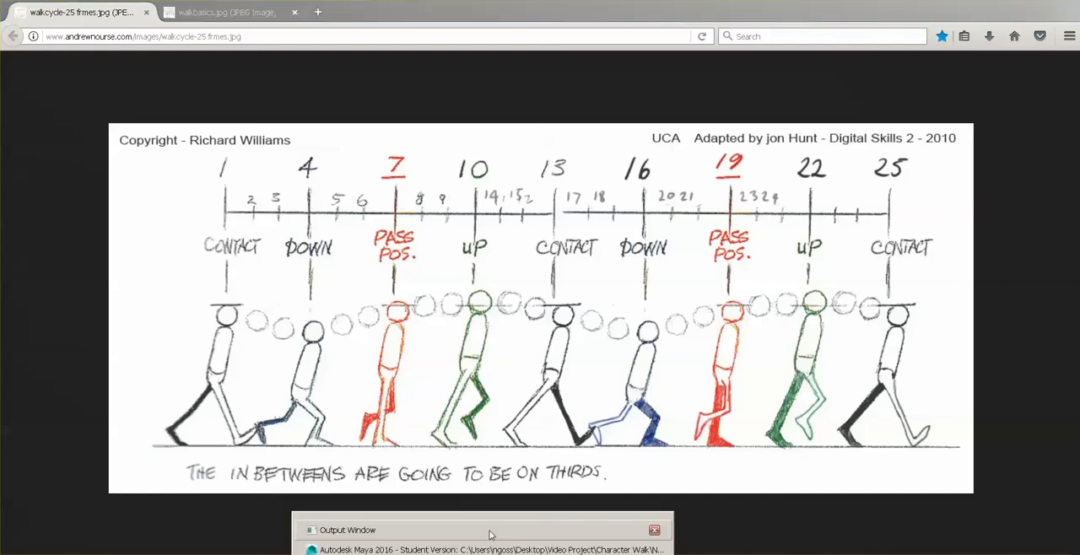
pyautogui.click(495, 541)
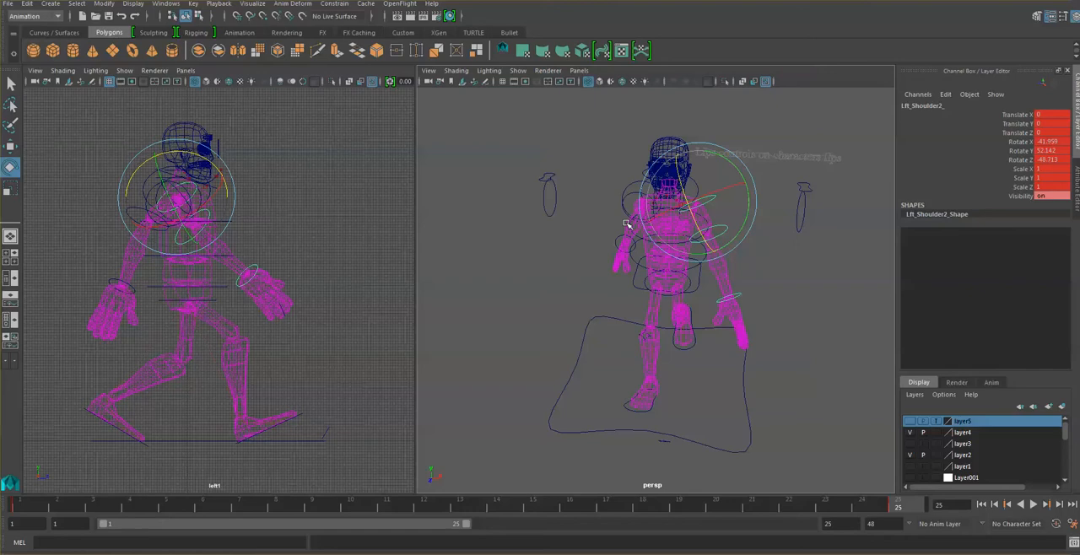
# - Swing the left arm backward at frame 13 by rotating the shoulder control to about 51.6, 42.8 and 61.7 in X, Y and Z
pyautogui.click(461, 507)
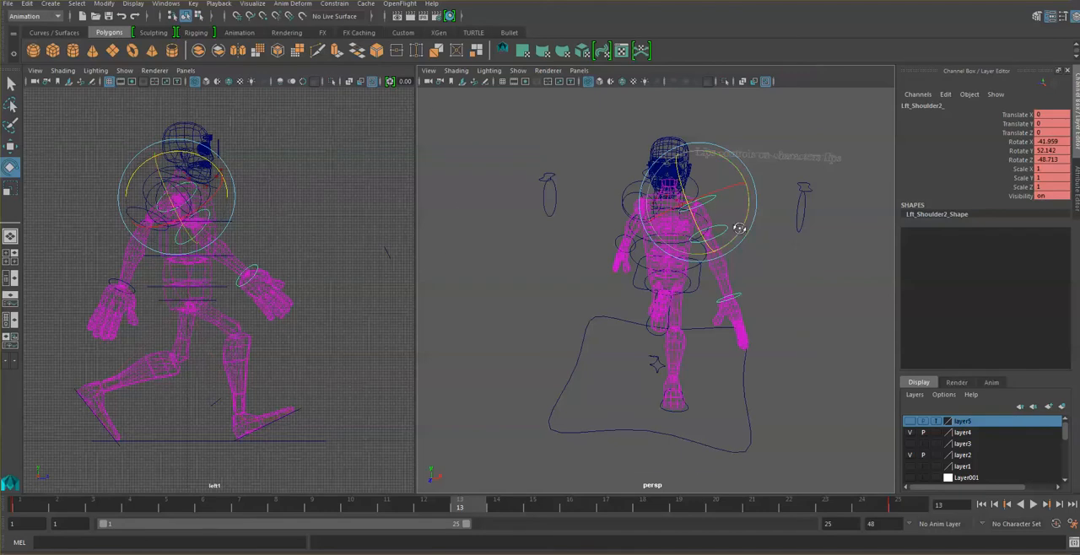
pyautogui.keyDown('alt'); pyautogui.moveTo(740, 228); pyautogui.dragTo(781, 188); pyautogui.keyUp('alt')
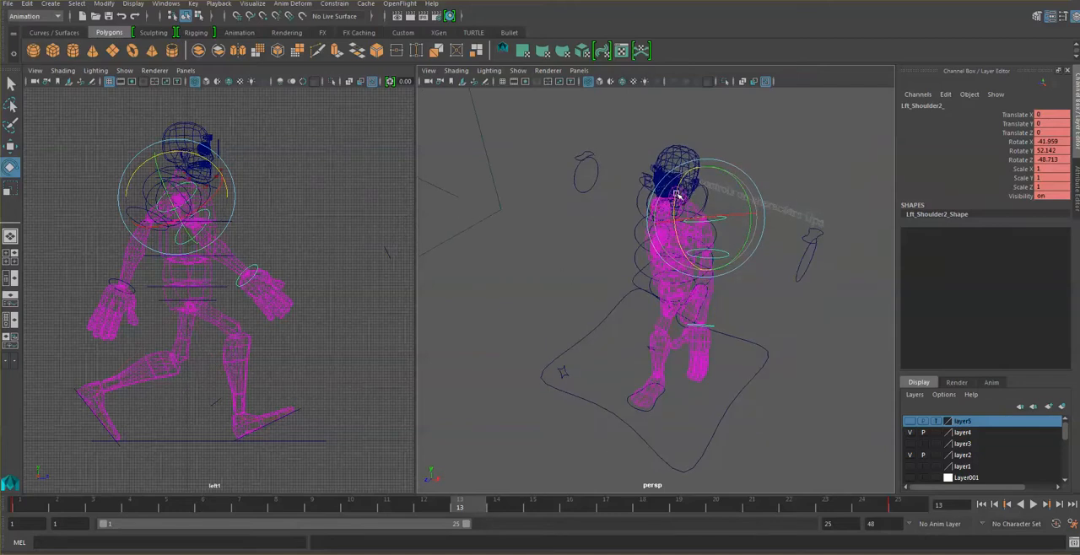
pyautogui.moveTo(676, 193); pyautogui.dragTo(680, 255)
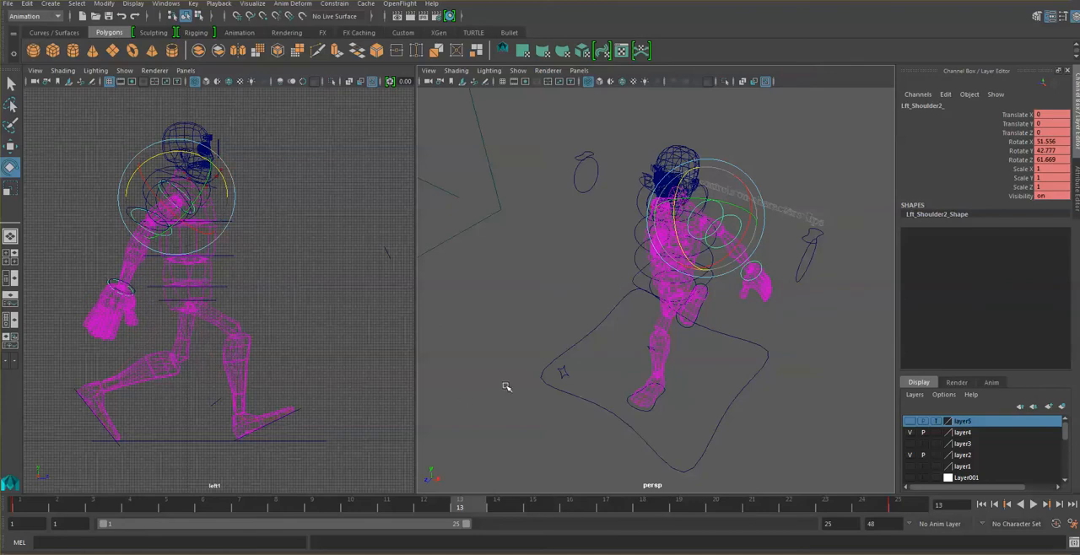
# - Swing the right arm forward at frame 13, rotating the shoulder control to about 34, -61.2 and -37.6 in X, Y and Z, and key it
pyautogui.keyDown('alt'); pyautogui.moveTo(602, 226); pyautogui.dragTo(653, 175); pyautogui.keyUp('alt')
pyautogui.click(609, 203)
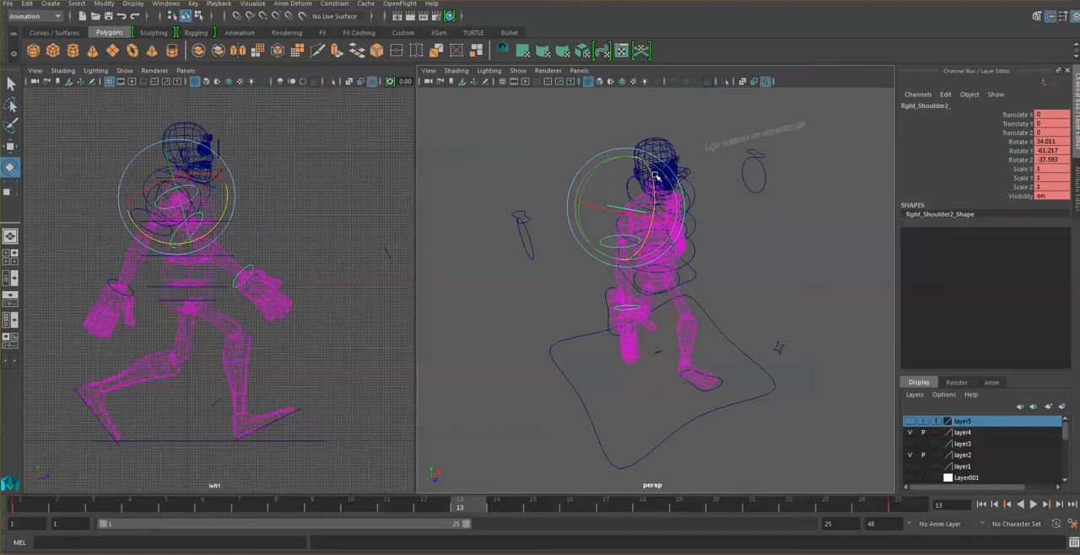
pyautogui.press('s')
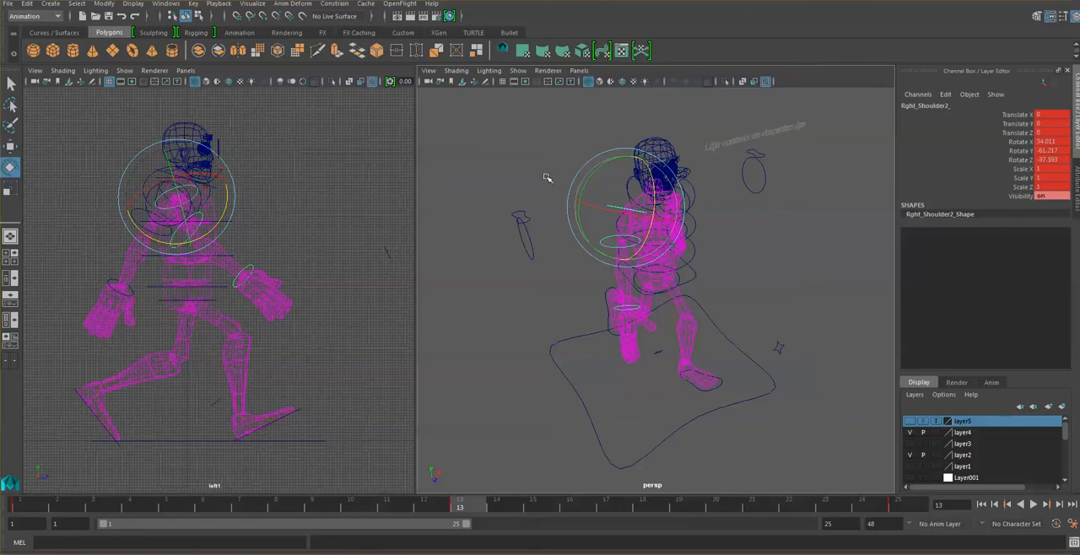
# - Key the right elbow, left shoulder and left elbow controls at frame 13
pyautogui.click(553, 218)
pyautogui.click(609, 240)
pyautogui.press('s')
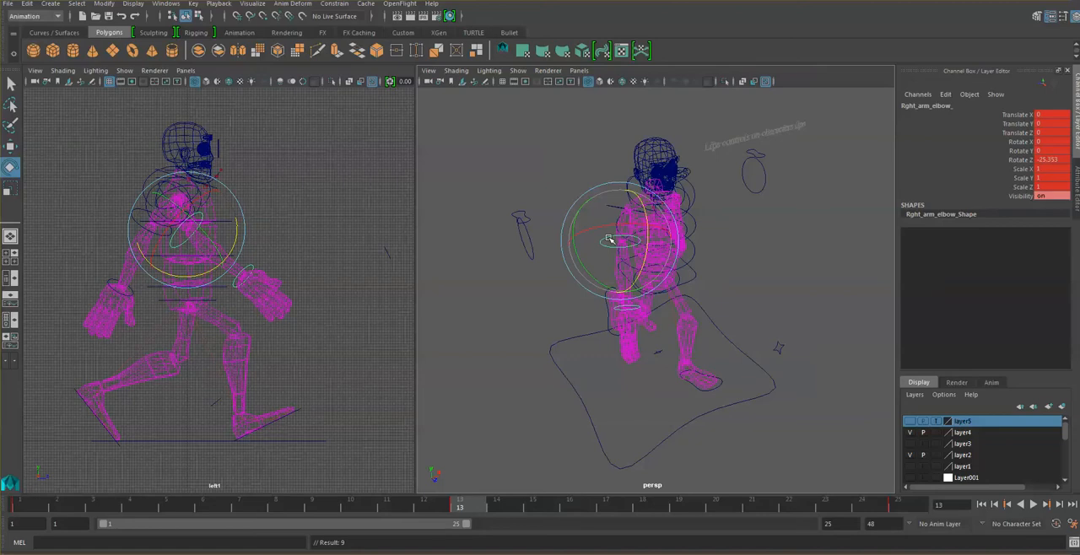
pyautogui.keyDown('alt'); pyautogui.moveTo(748, 269); pyautogui.dragTo(746, 227); pyautogui.keyUp('alt')
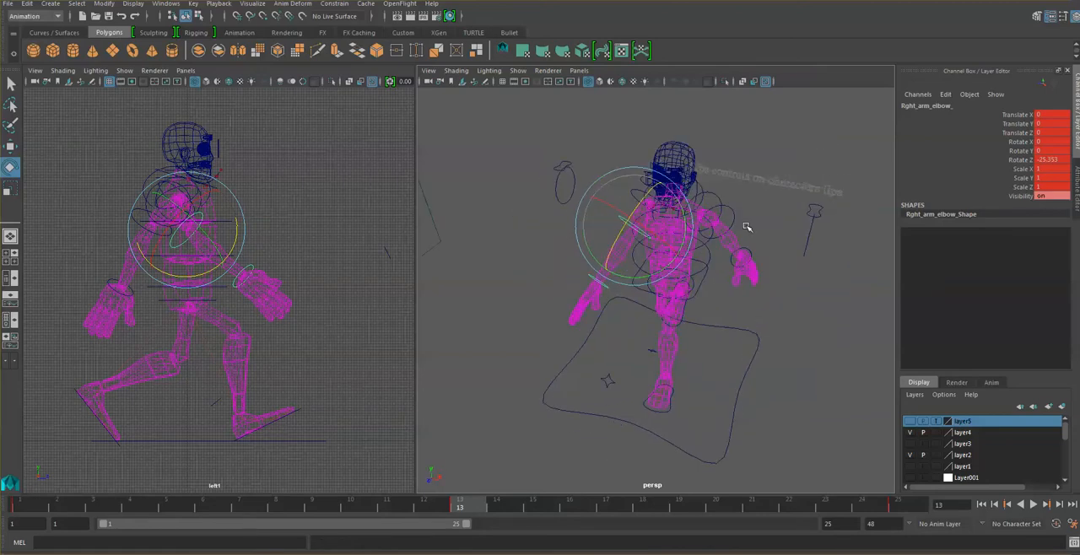
pyautogui.click(735, 205)
pyautogui.click(721, 201)
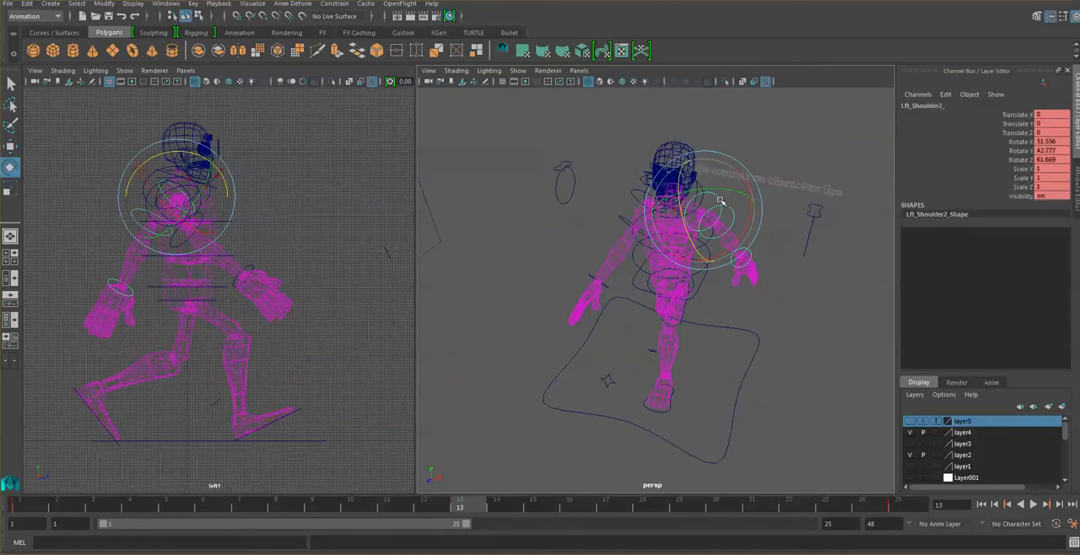
pyautogui.press('s')
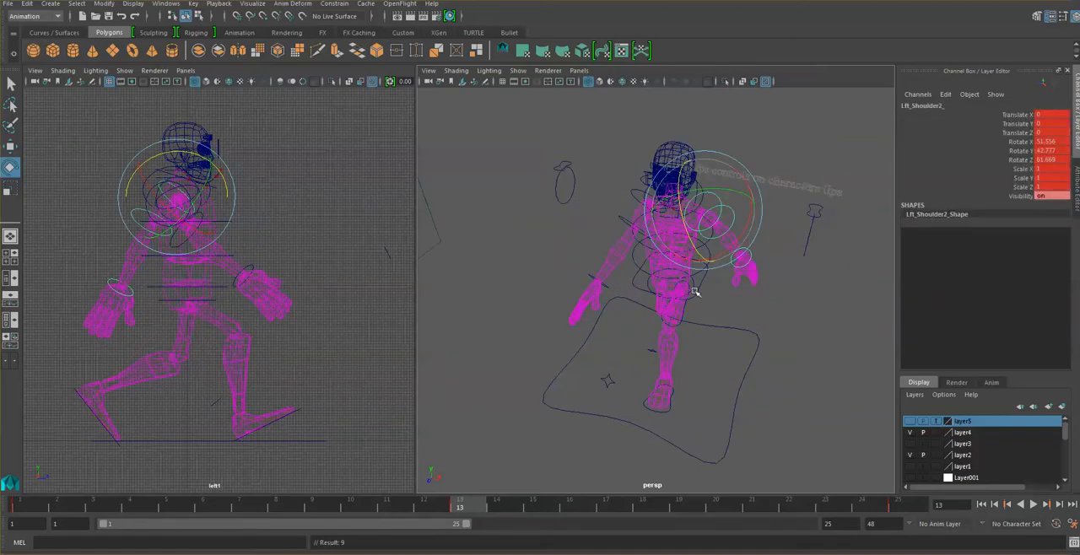
pyautogui.click(794, 299)
pyautogui.click(732, 216)
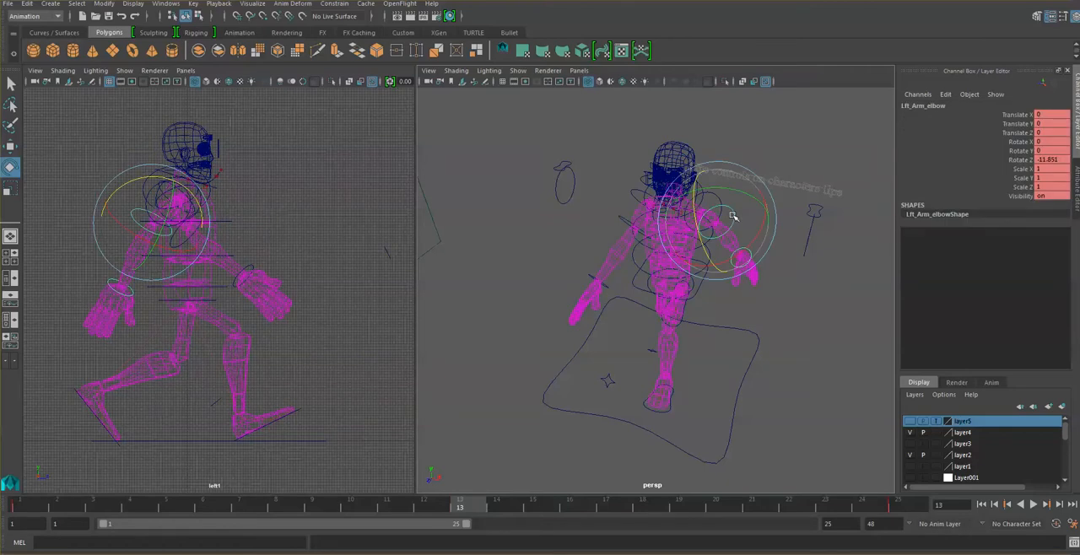
pyautogui.press('s')
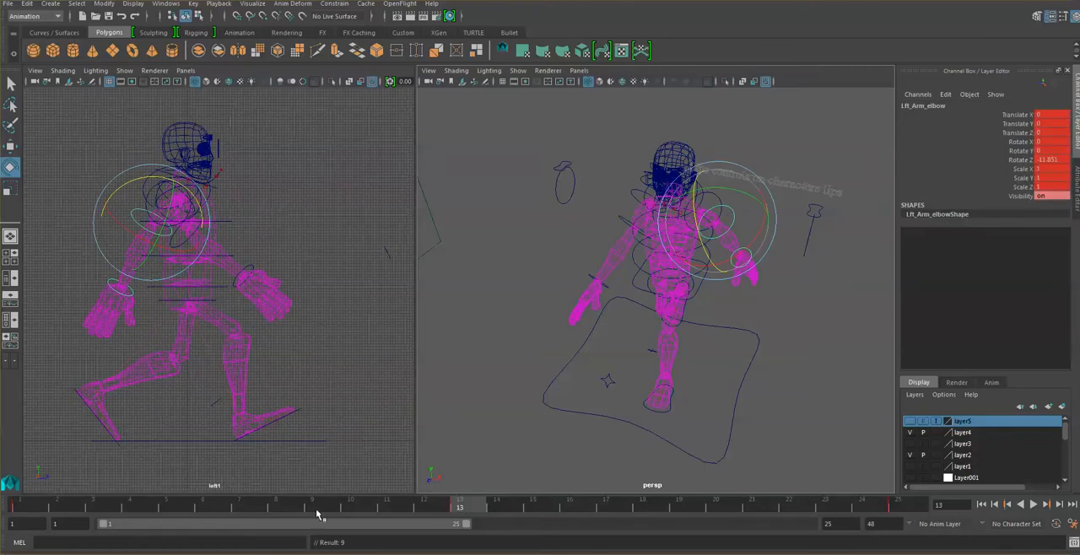
# - Scrub through the early frames and play back the cycle to review the opposing arm swing
pyautogui.moveTo(61, 505); pyautogui.dragTo(167, 528)
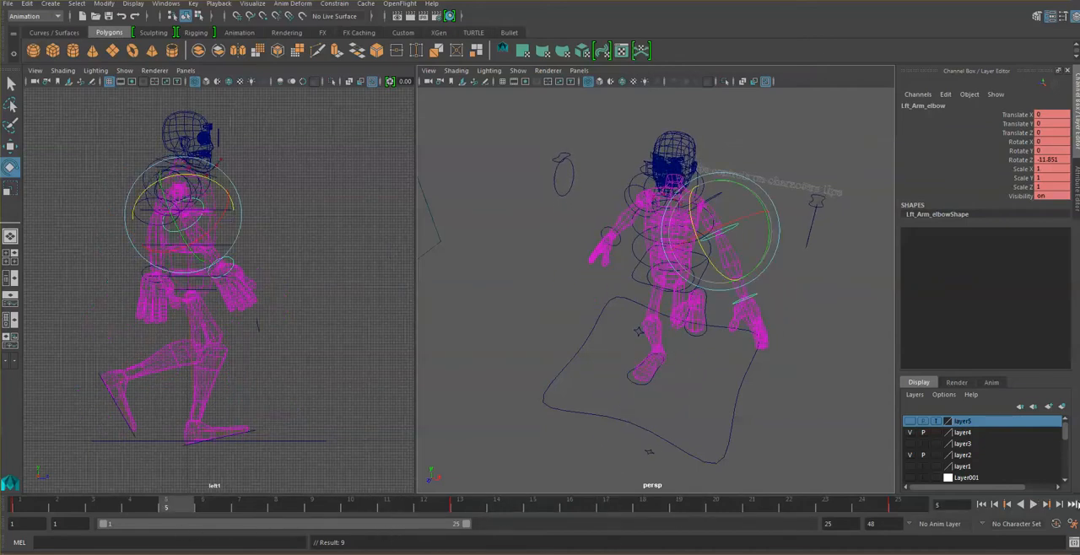
pyautogui.click(1034, 504)
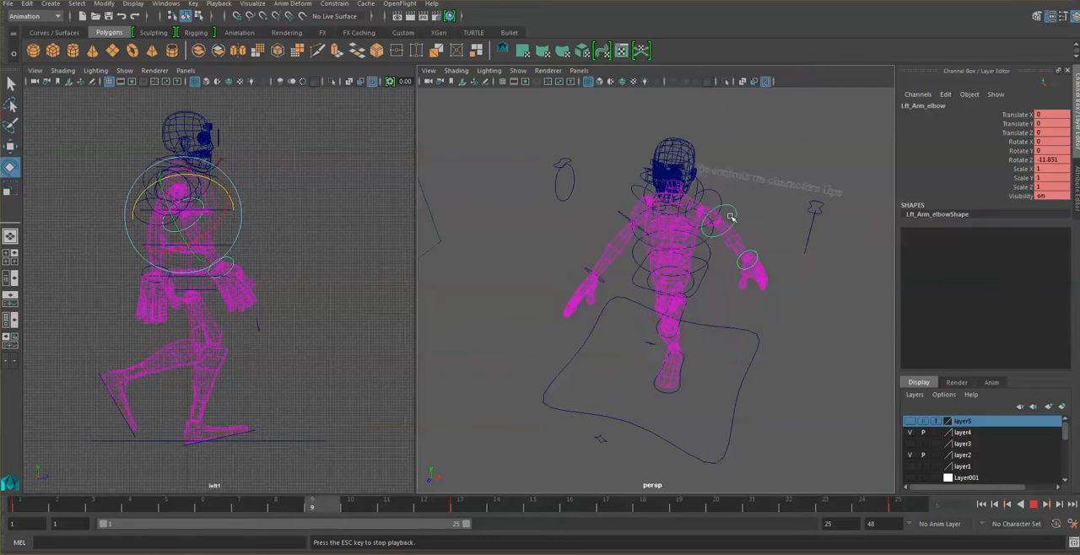
pyautogui.click(1033, 503)
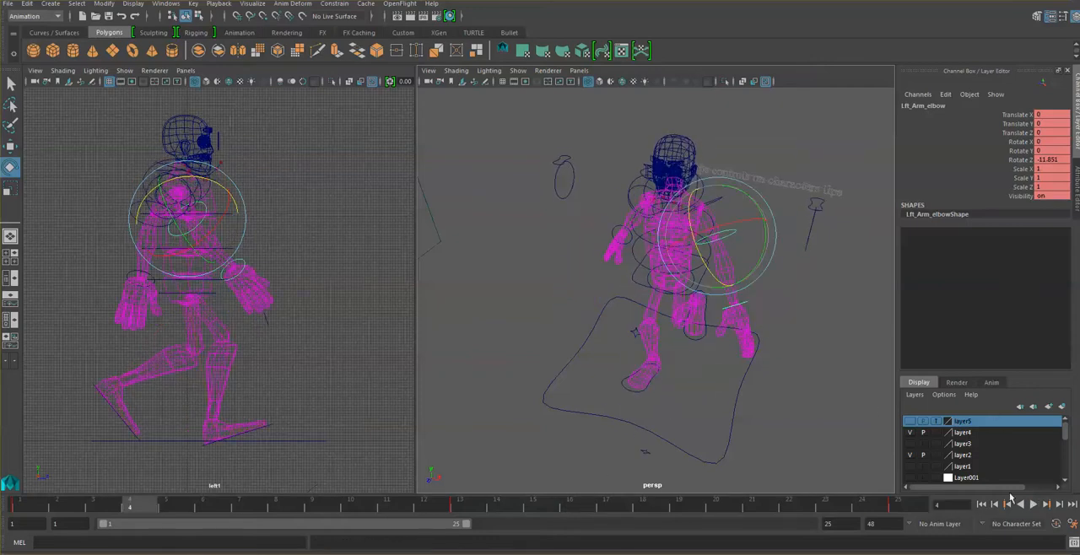
# - Rotate the left shoulder control at frame 1 to about -53.7, 59.4 and -62.9 in X, Y and Z
pyautogui.click(28, 506)
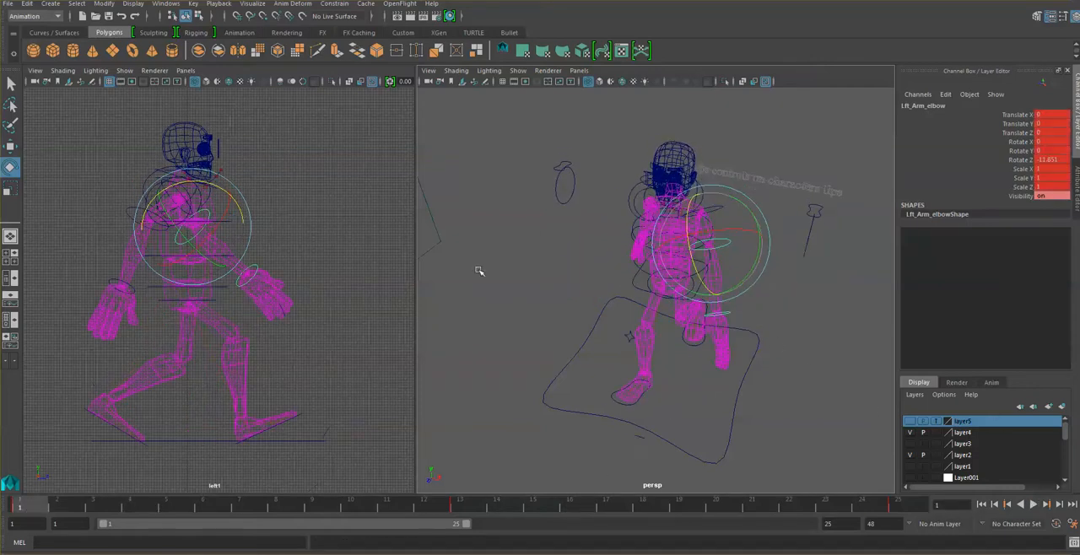
pyautogui.click(744, 210)
pyautogui.click(716, 208)
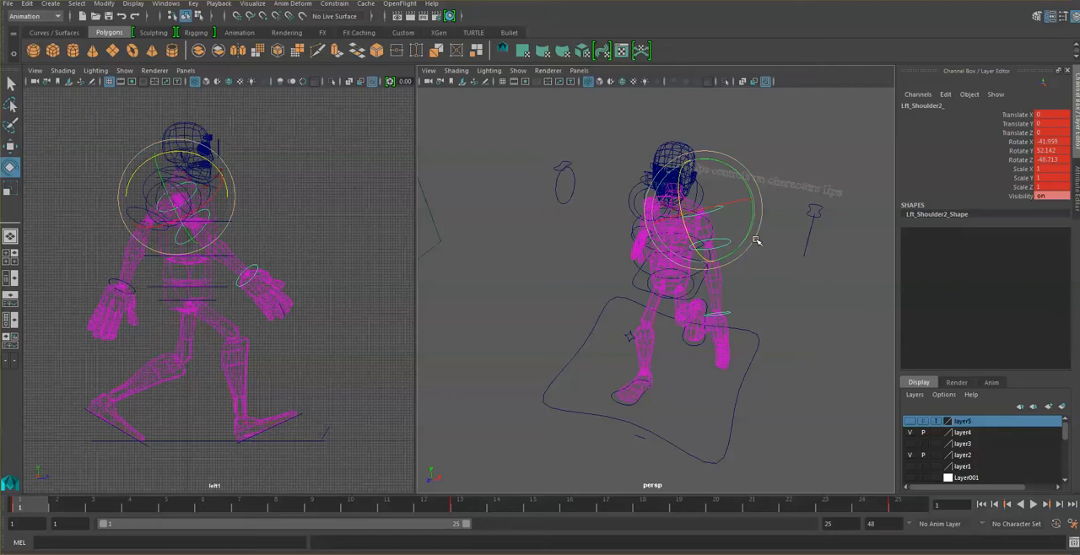
pyautogui.moveTo(751, 218); pyautogui.dragTo(747, 197)
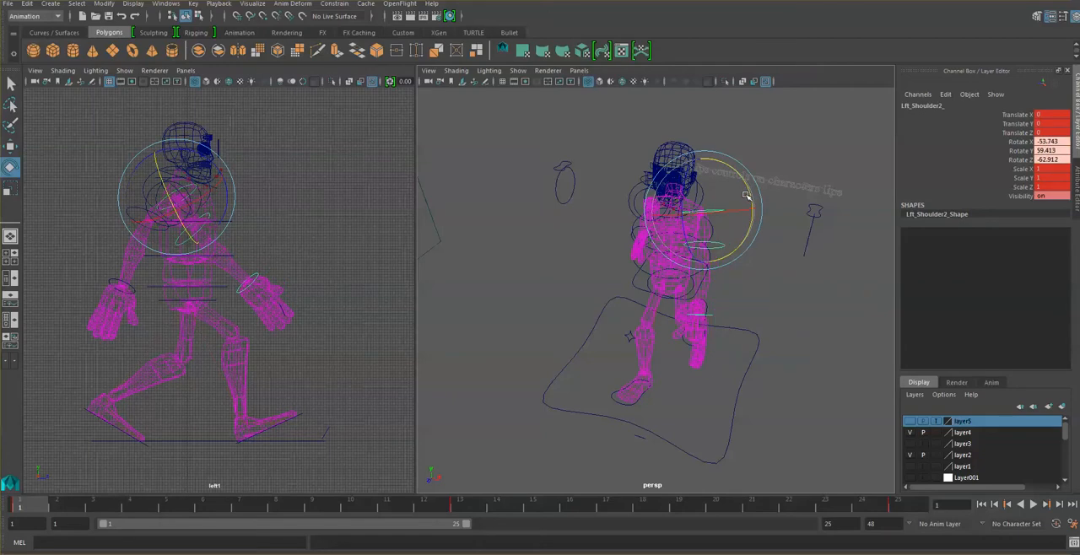
# - Key the left shoulder control at frame 1 and copy the same pose to a key at frame 25
pyautogui.keyDown('alt'); pyautogui.moveTo(711, 290); pyautogui.dragTo(757, 267); pyautogui.keyUp('alt')
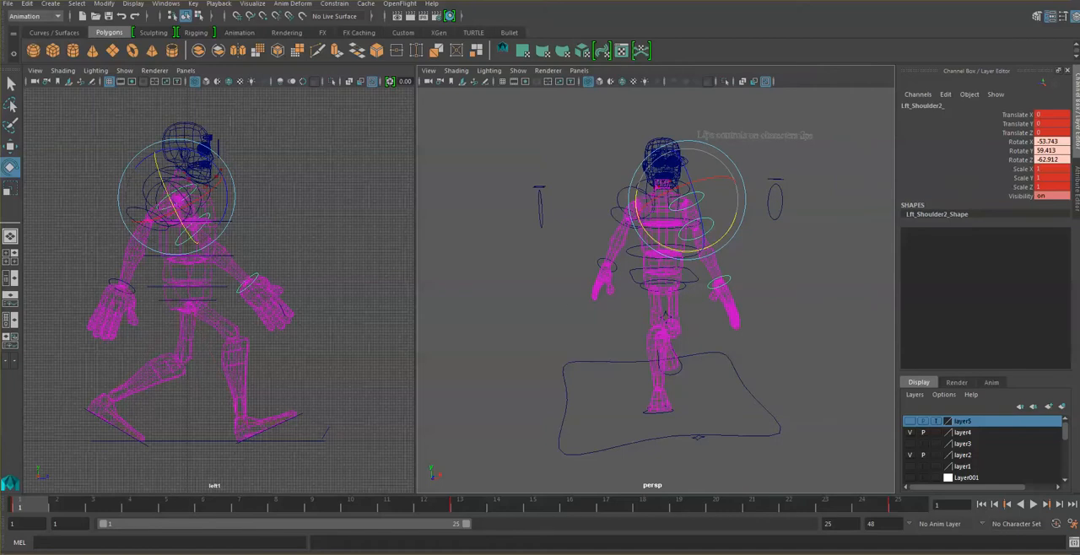
pyautogui.press('s')
pyautogui.click(900, 504)
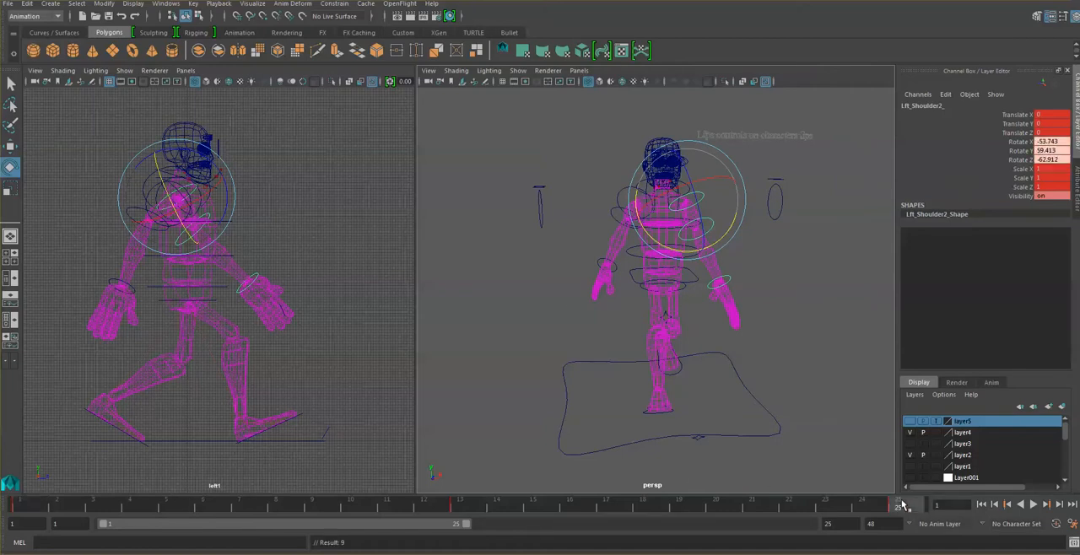
pyautogui.press('s')
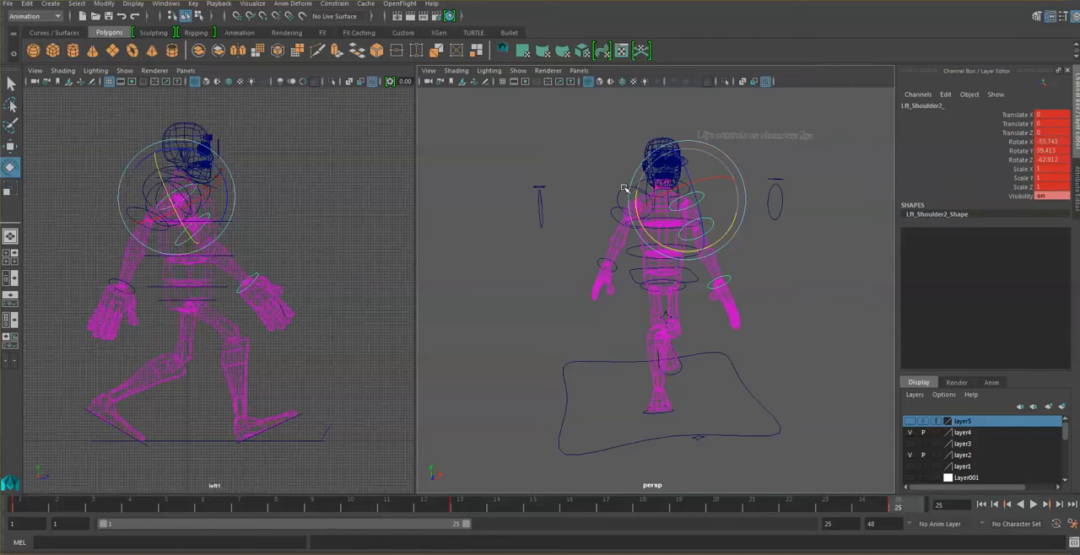
# - At frame 25, set the right shoulder control's Rotate X to about -77.5, then key this pose at frames 25 and 1
pyautogui.click(616, 201)
pyautogui.moveTo(591, 217); pyautogui.dragTo(596, 225)
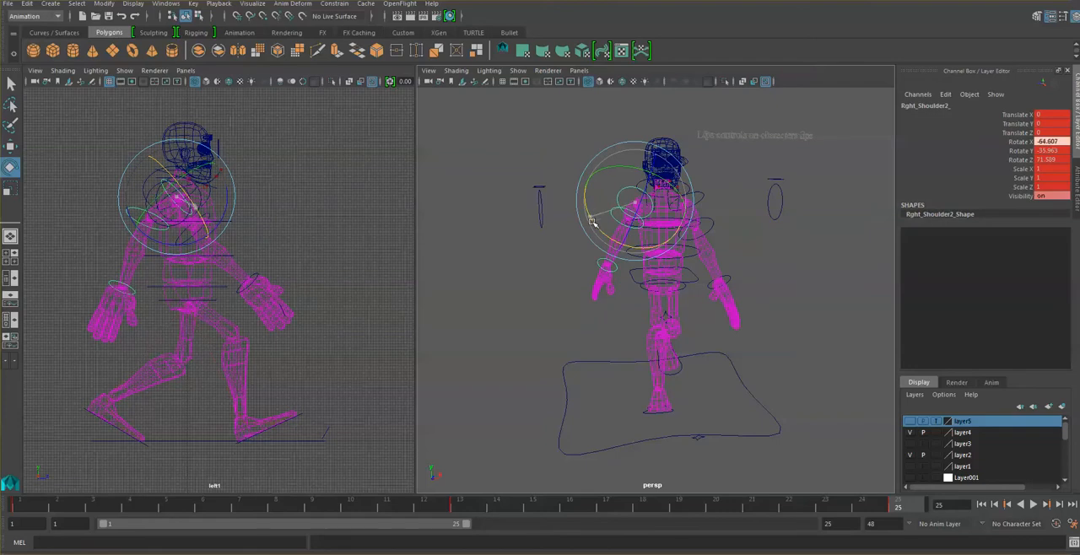
pyautogui.moveTo(707, 259)
pyautogui.keyDown('alt'); pyautogui.mouseDown()
pyautogui.moveTo(684, 258)
pyautogui.moveTo(697, 264)
pyautogui.mouseUp(); pyautogui.keyUp('alt')
pyautogui.moveTo(598, 225); pyautogui.dragTo(601, 230)
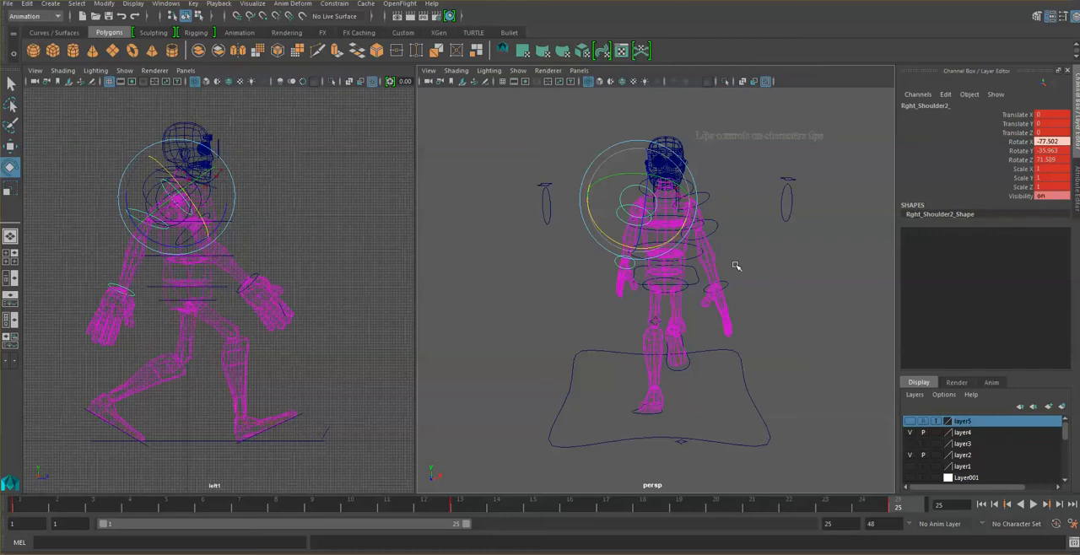
pyautogui.press('s')
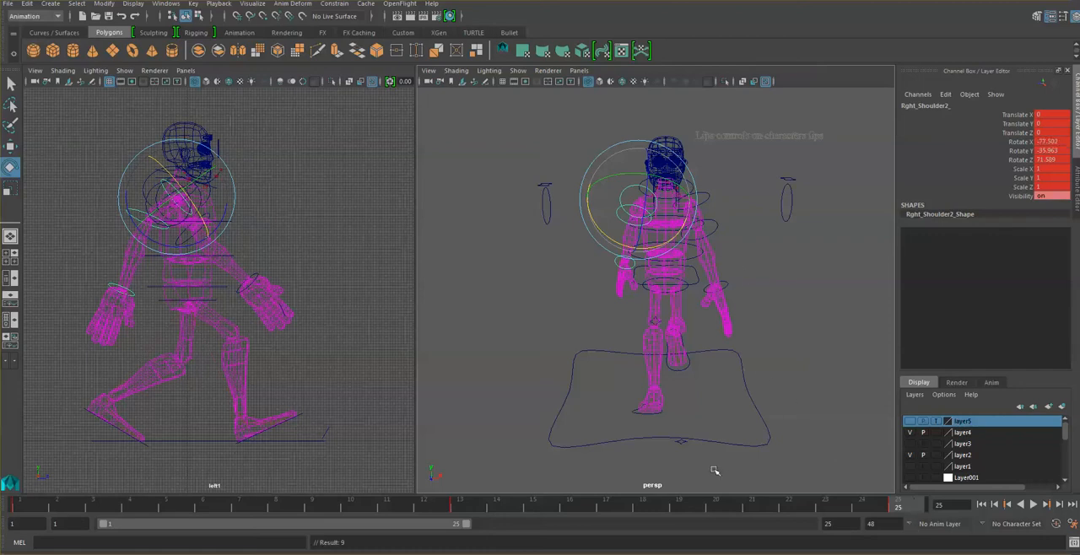
pyautogui.click(34, 507)
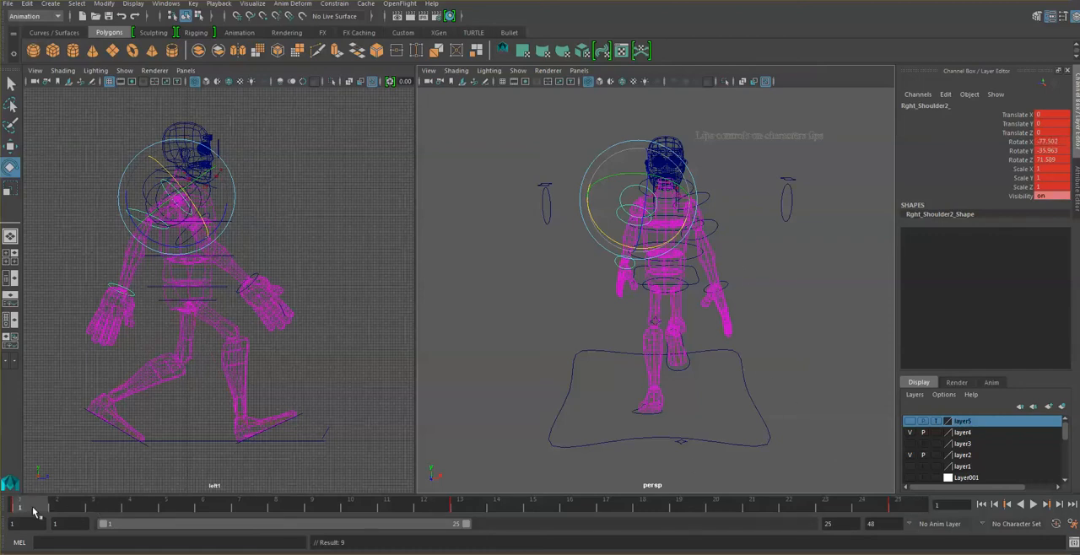
# - Clear the selection and play back the walk cycle to check the adjusted arm swing
pyautogui.click(839, 378)
pyautogui.click(1034, 505)
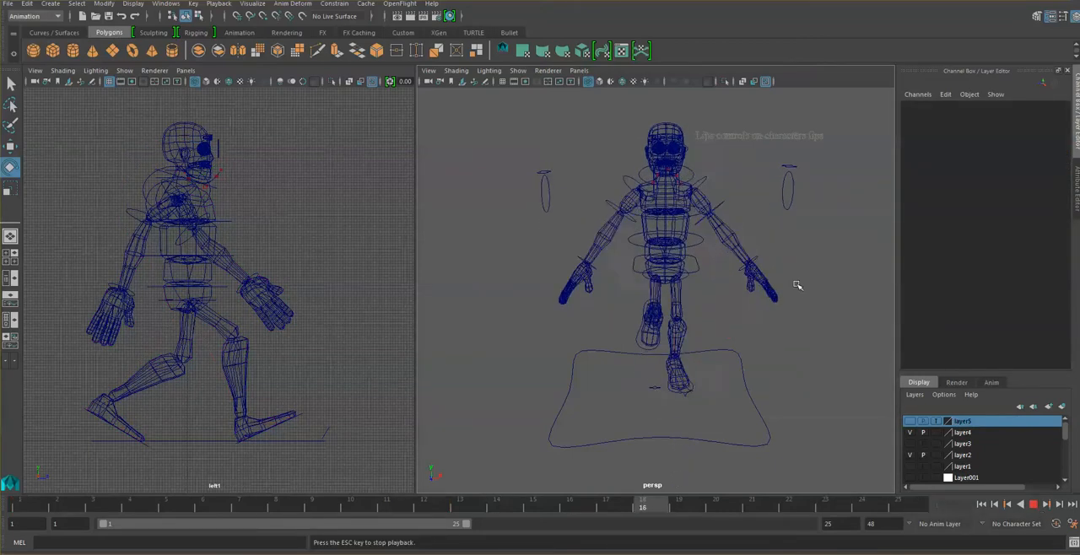
pyautogui.click(1035, 505)
# - Bring the left arm inward at frame 13, rotating the shoulder control's X to about 75.7, and key it
pyautogui.click(466, 501)
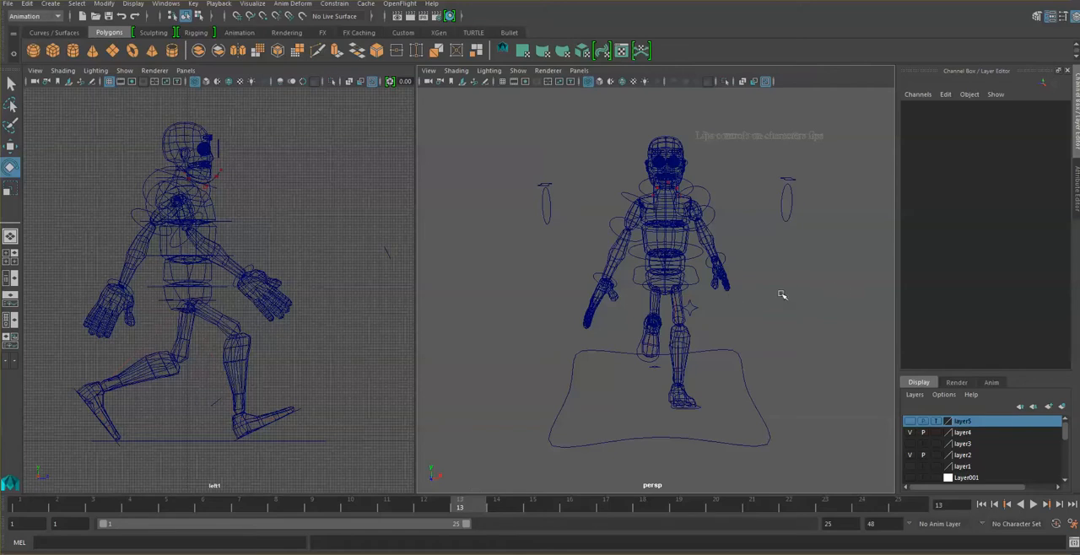
pyautogui.click(714, 196)
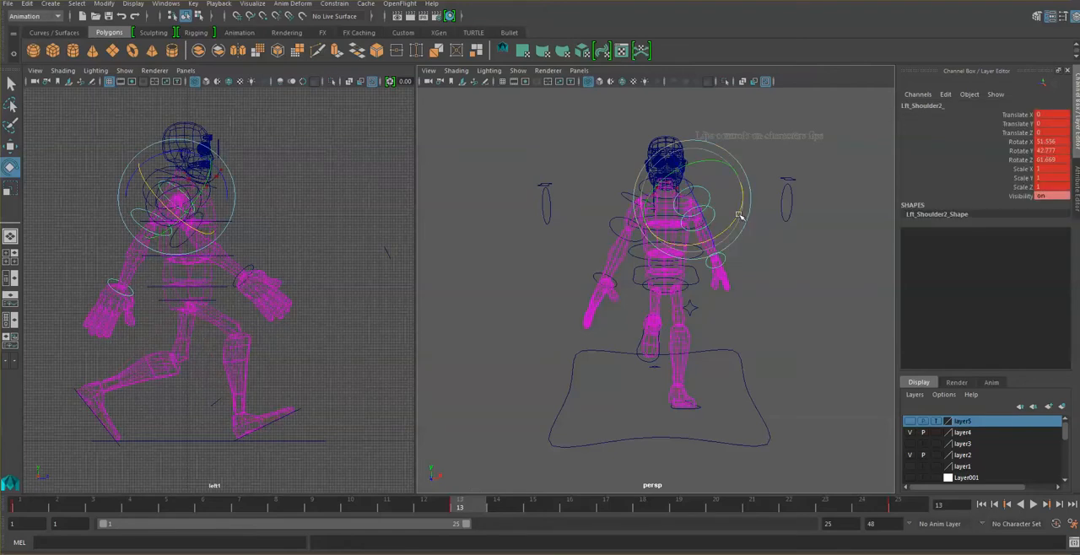
pyautogui.moveTo(738, 216); pyautogui.dragTo(725, 231)
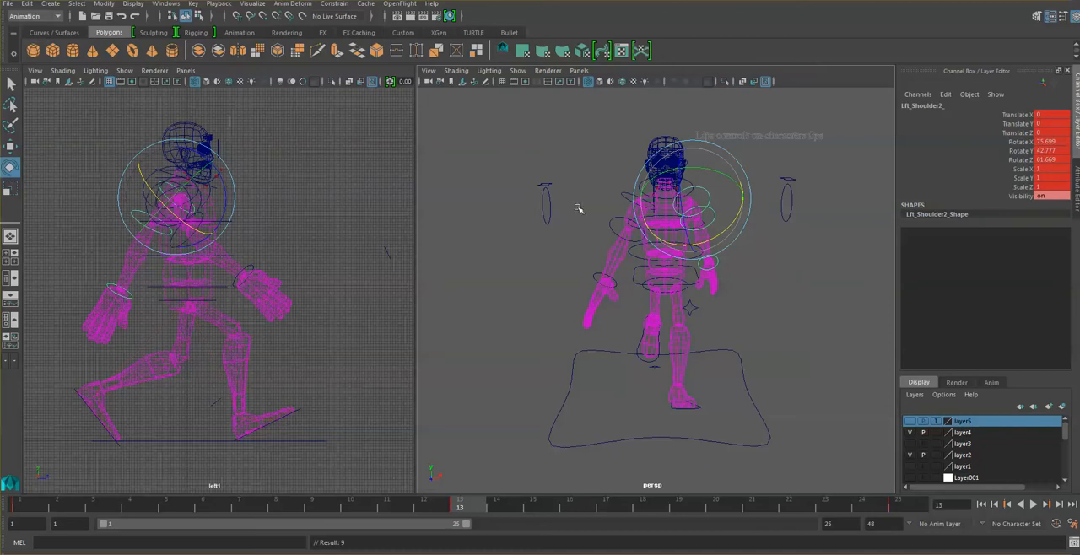
# - Rotate the right shoulder control at frame 13 to about 59.3, -71.7 and -65 in X, Y and Z, and key it
pyautogui.click(625, 189)
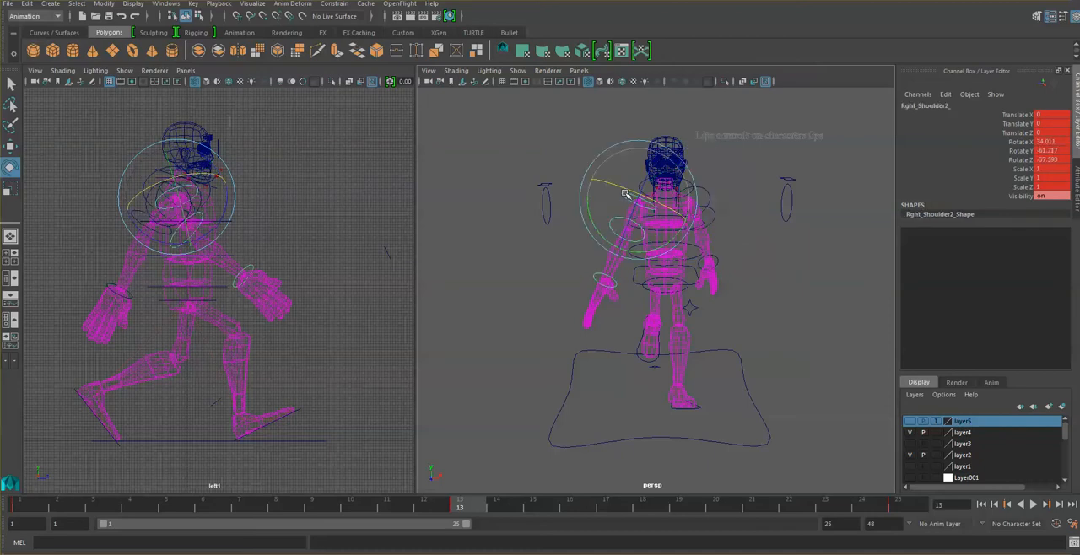
pyautogui.click(594, 227)
pyautogui.moveTo(594, 227); pyautogui.dragTo(601, 234)
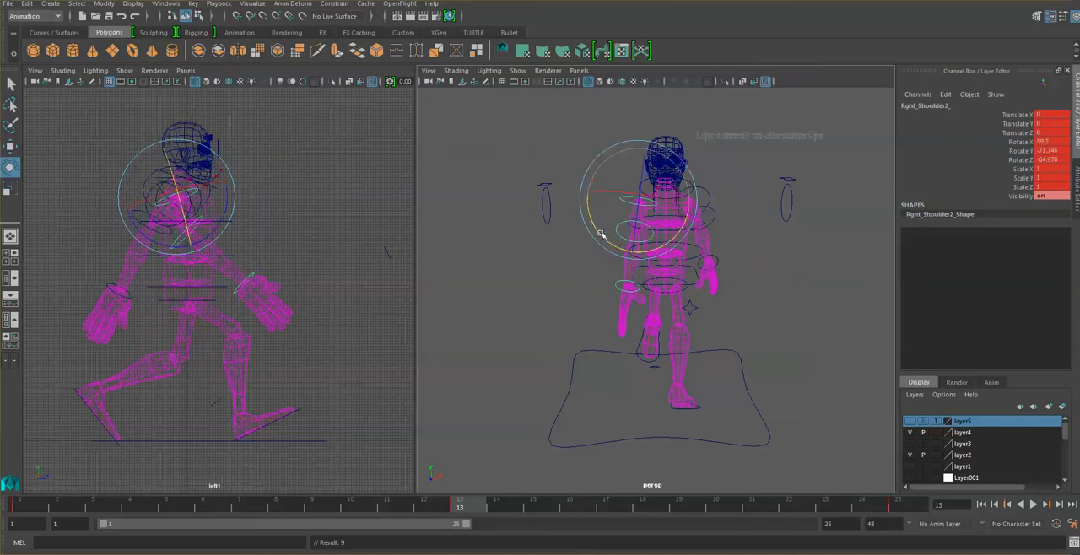
# - Play back the cycle from an angled view and from the front to examine how both arms swing
pyautogui.click(1033, 505)
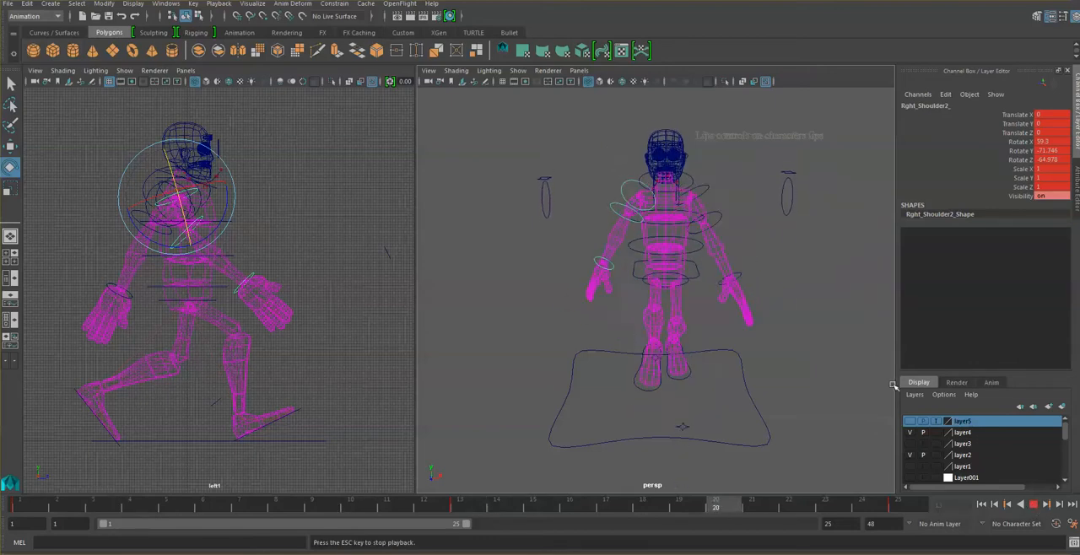
pyautogui.keyDown('alt'); pyautogui.moveTo(834, 331); pyautogui.dragTo(767, 325); pyautogui.keyUp('alt')
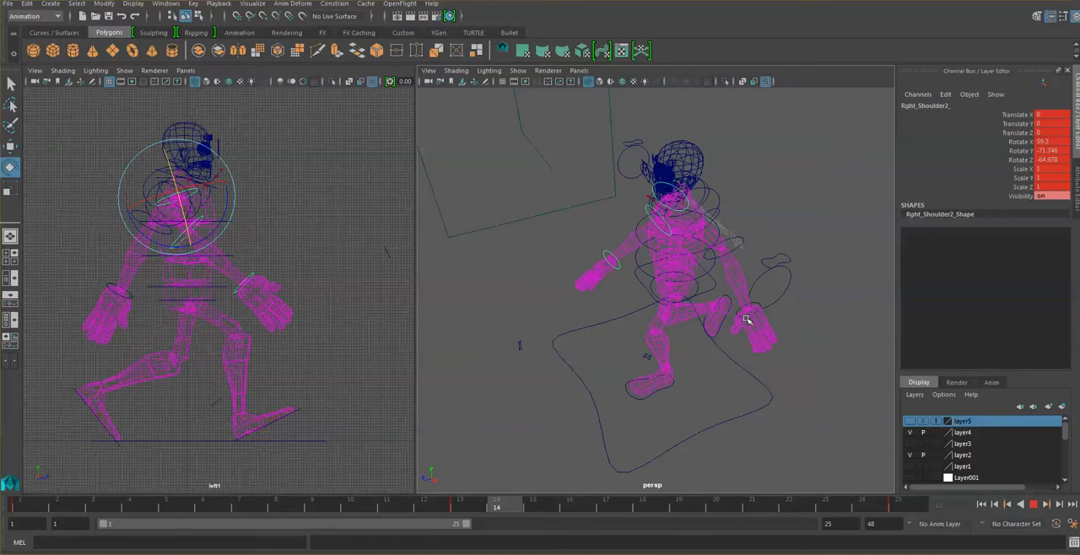
pyautogui.click(1034, 504)
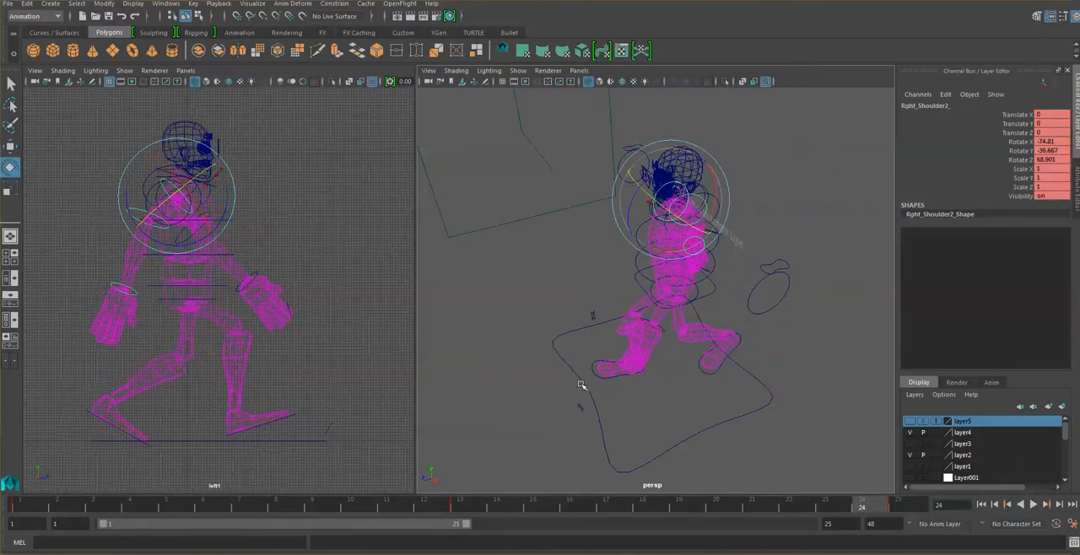
pyautogui.keyDown('alt'); pyautogui.moveTo(583, 383); pyautogui.dragTo(671, 364); pyautogui.keyUp('alt')
pyautogui.click(737, 437)
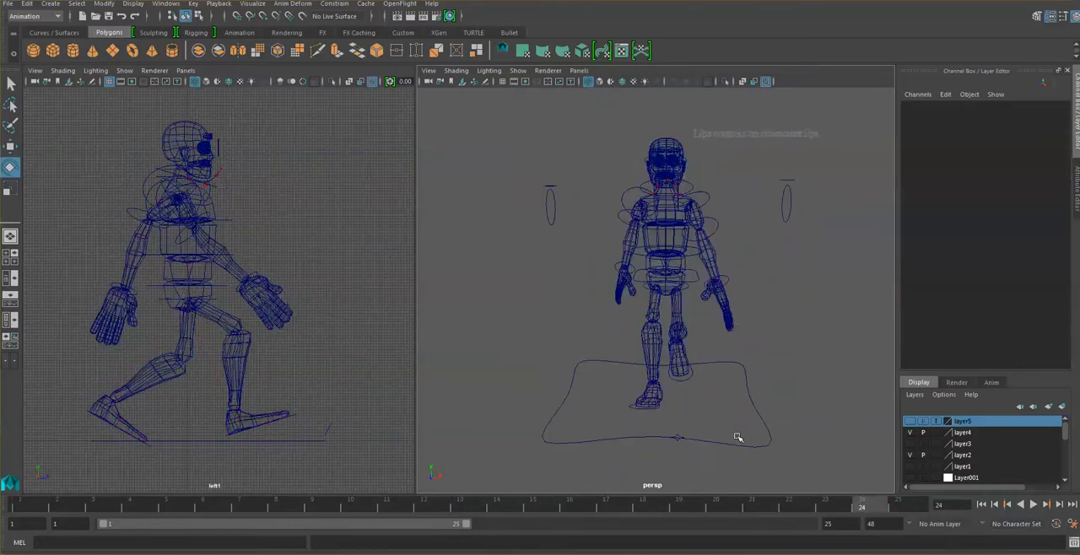
pyautogui.click(1034, 505)
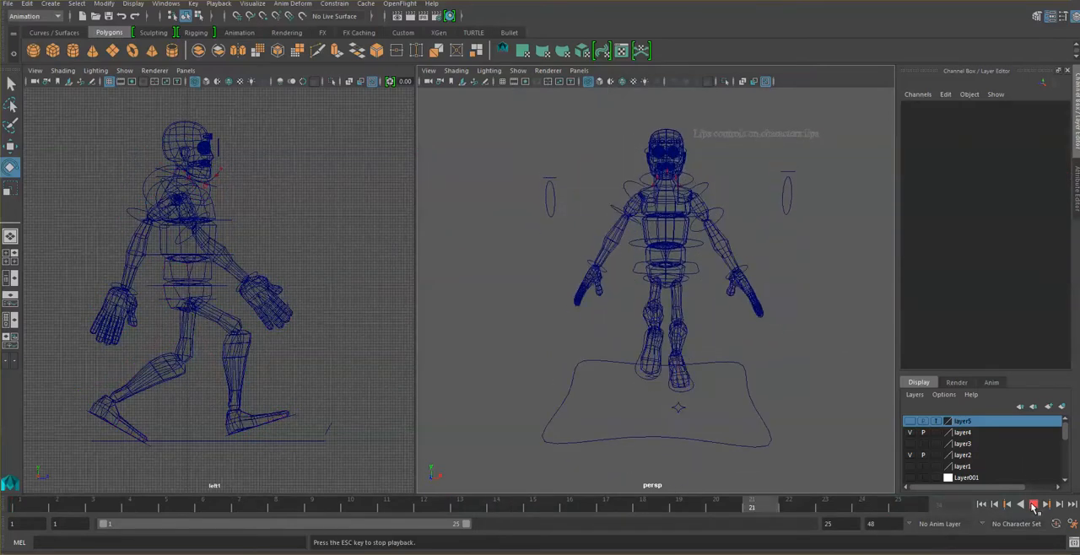
pyautogui.click(1034, 504)
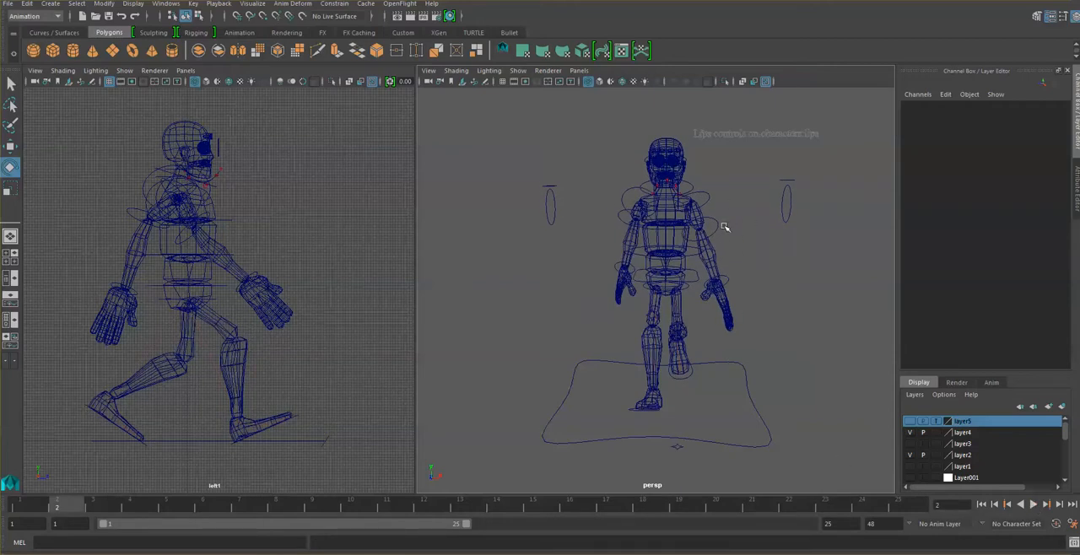
# - Rotate the left shoulder control to about -46.3, 63.7 and -57.6, key it at frames 25 and 1, and play back the cycle
pyautogui.click(732, 265)
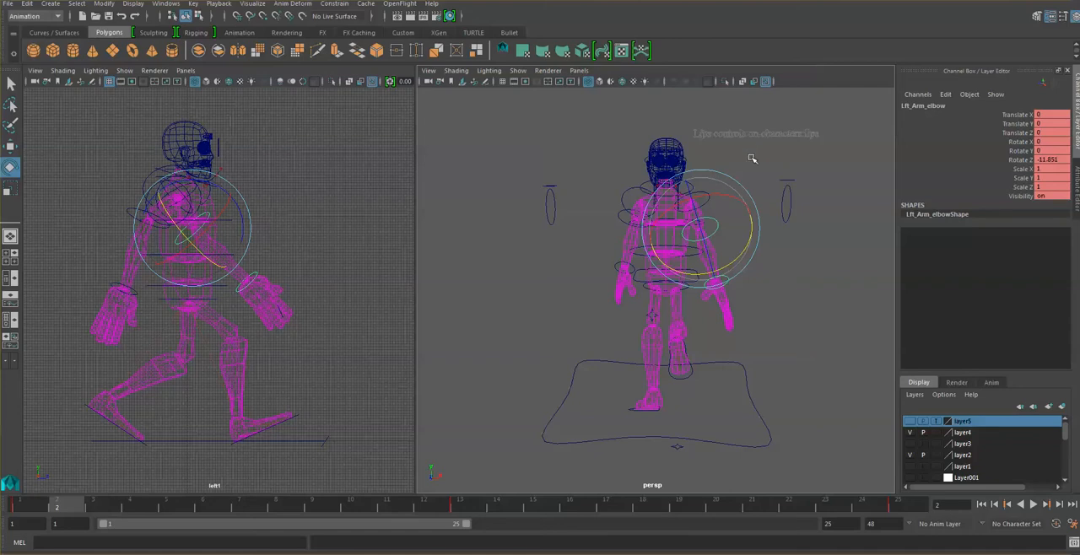
pyautogui.click(752, 159)
pyautogui.click(709, 196)
pyautogui.moveTo(720, 183)
pyautogui.mouseDown()
pyautogui.moveTo(709, 186)
pyautogui.moveTo(733, 181)
pyautogui.moveTo(713, 183)
pyautogui.mouseUp()
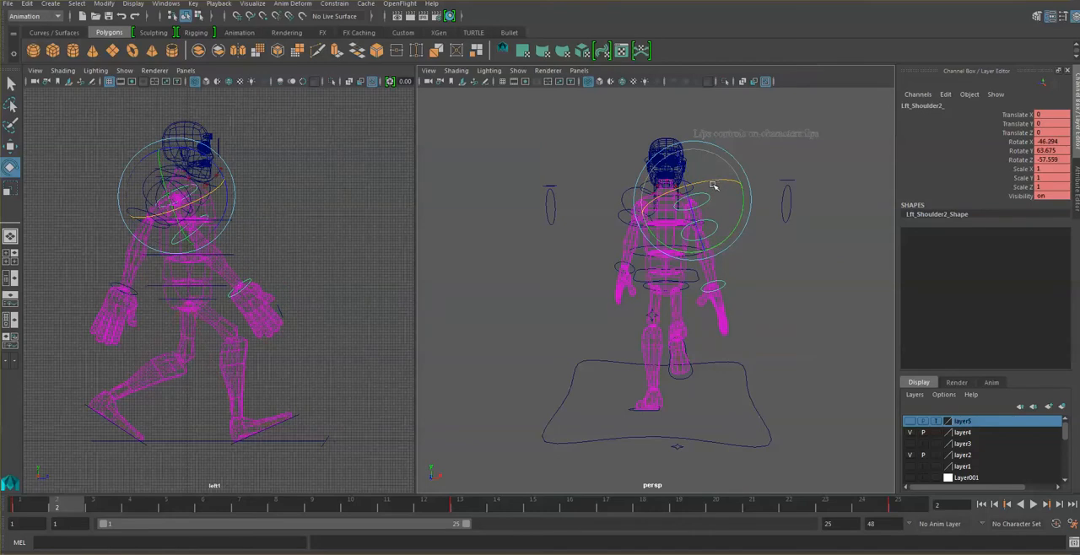
pyautogui.click(899, 506)
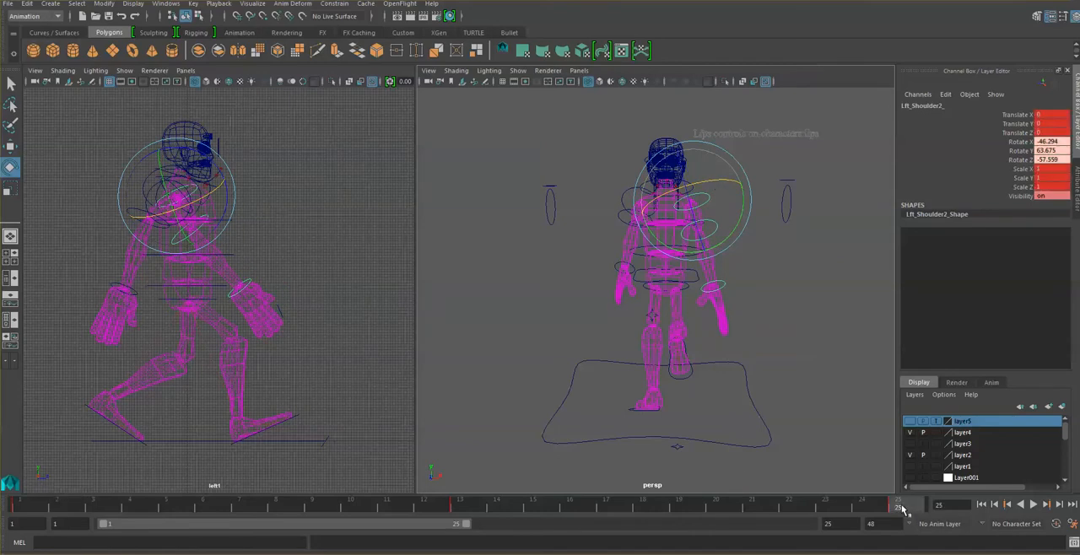
pyautogui.click(38, 507)
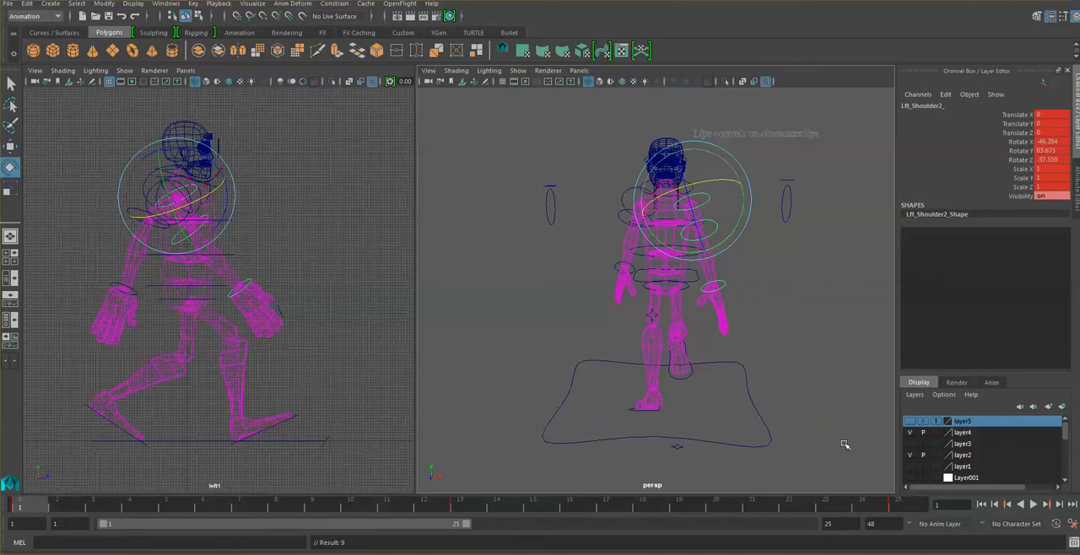
pyautogui.hotkey('alt', 'v')
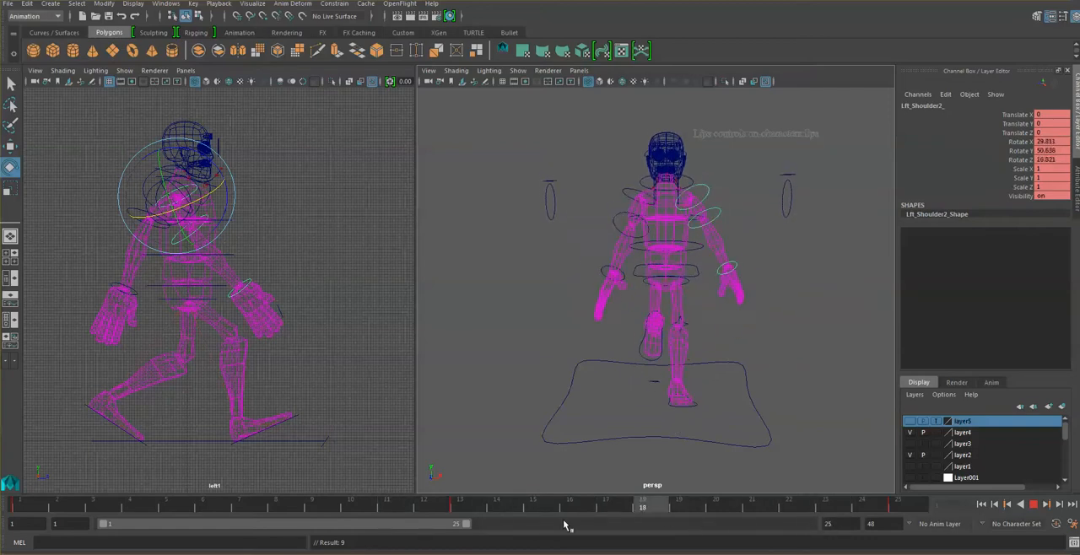
# - At frame 25, set the right shoulder control's Rotate X to about -82.1 and key the pose at frames 25 and 1
pyautogui.moveTo(711, 509); pyautogui.dragTo(903, 508)
pyautogui.click(622, 194)
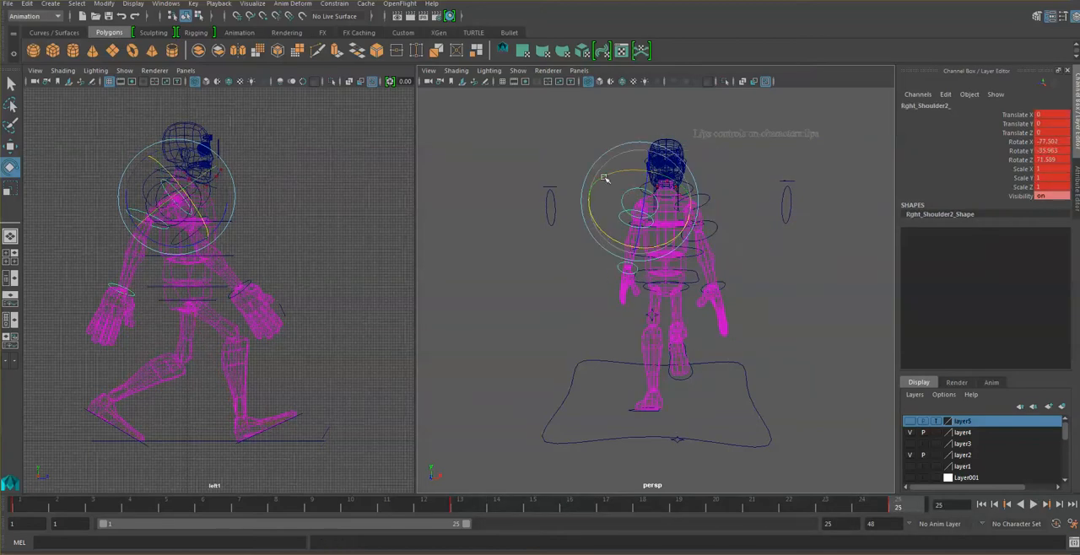
pyautogui.moveTo(599, 226); pyautogui.dragTo(602, 232)
pyautogui.press('s')
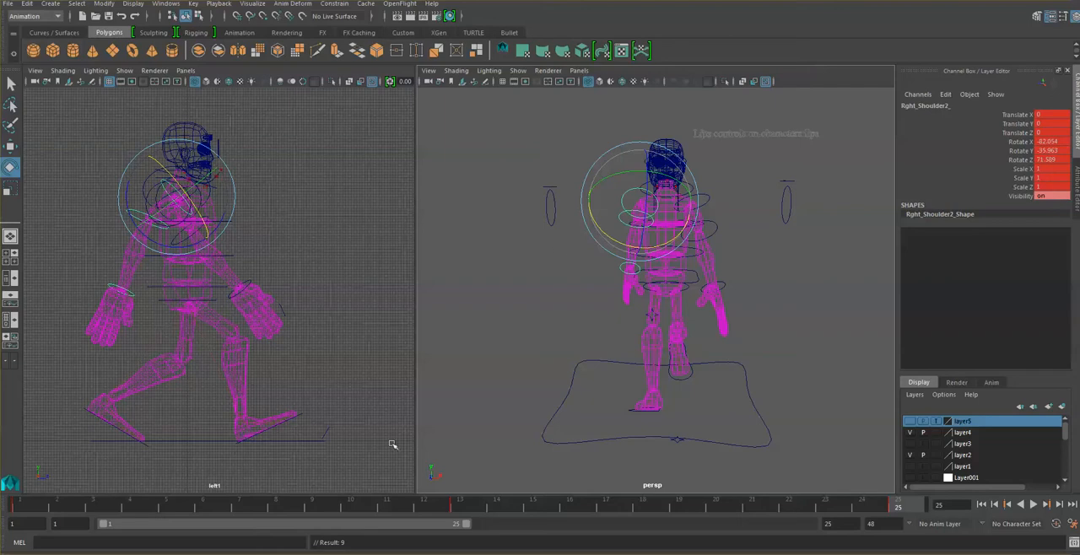
pyautogui.click(28, 508)
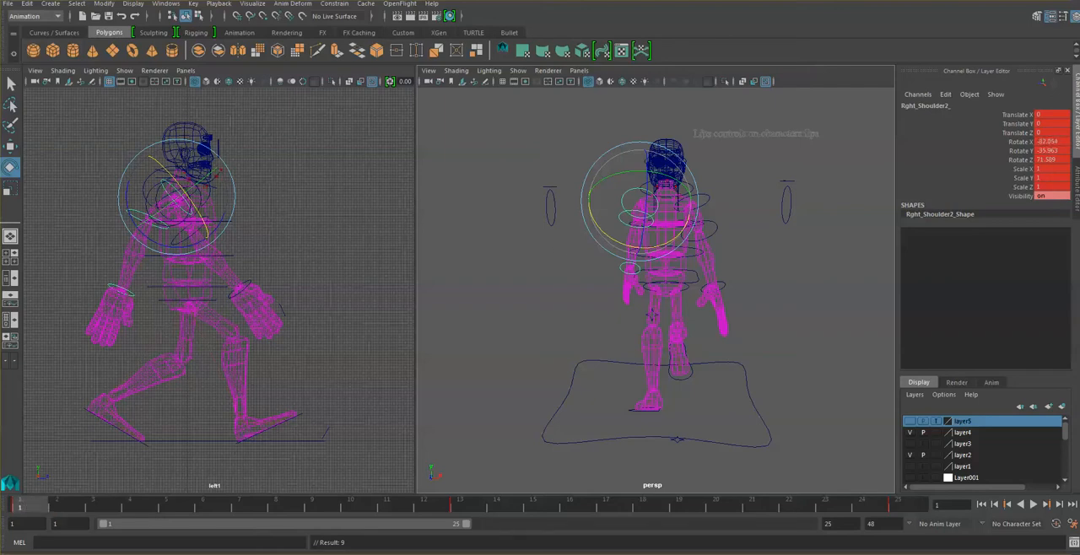
# - Switch to the browser, study the arms in the 25-frame walk cycle and walk basics charts, and return to Maya
pyautogui.hotkey('alt', 'Tab')
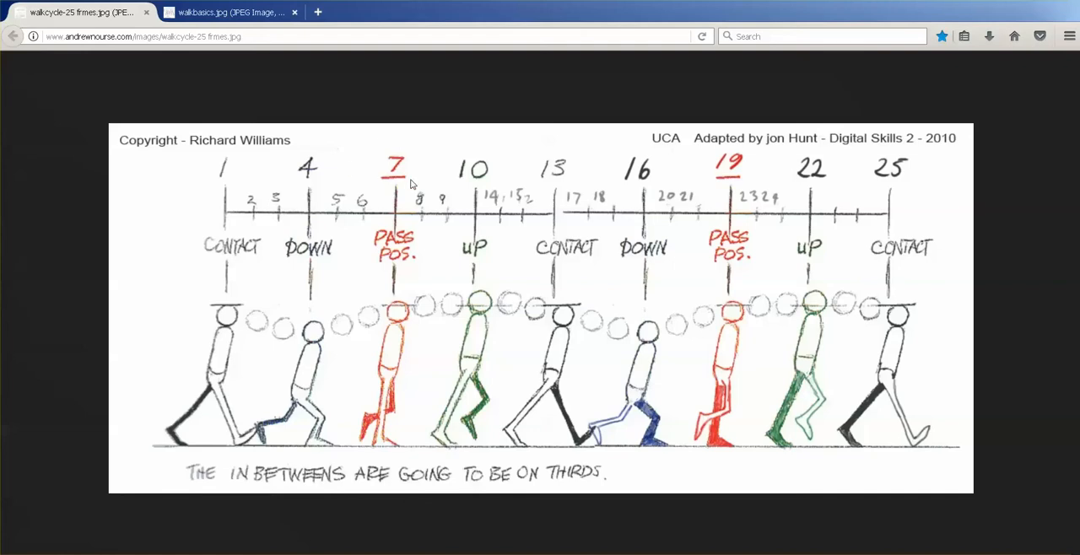
pyautogui.click(214, 17)
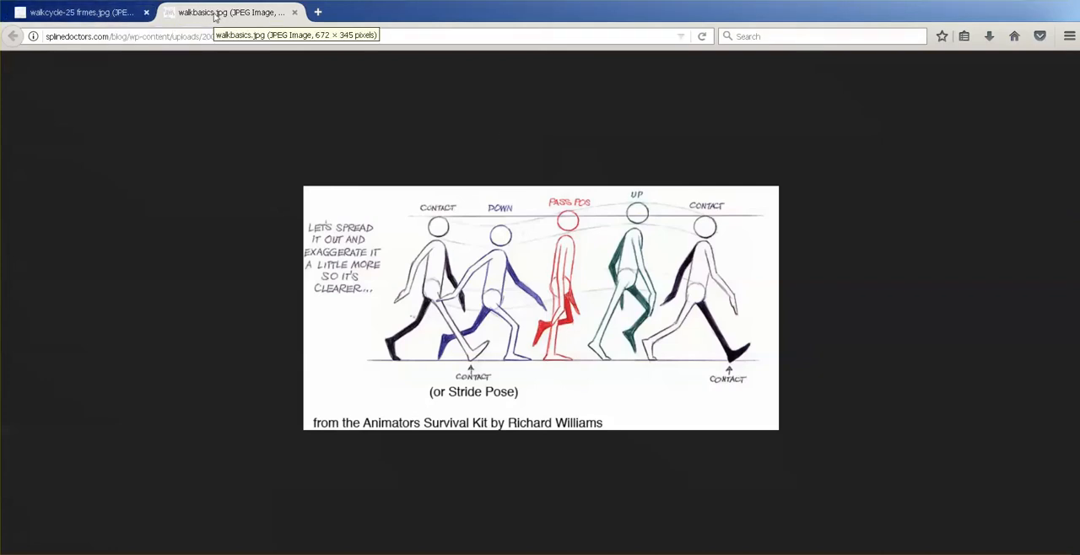
pyautogui.click(112, 17)
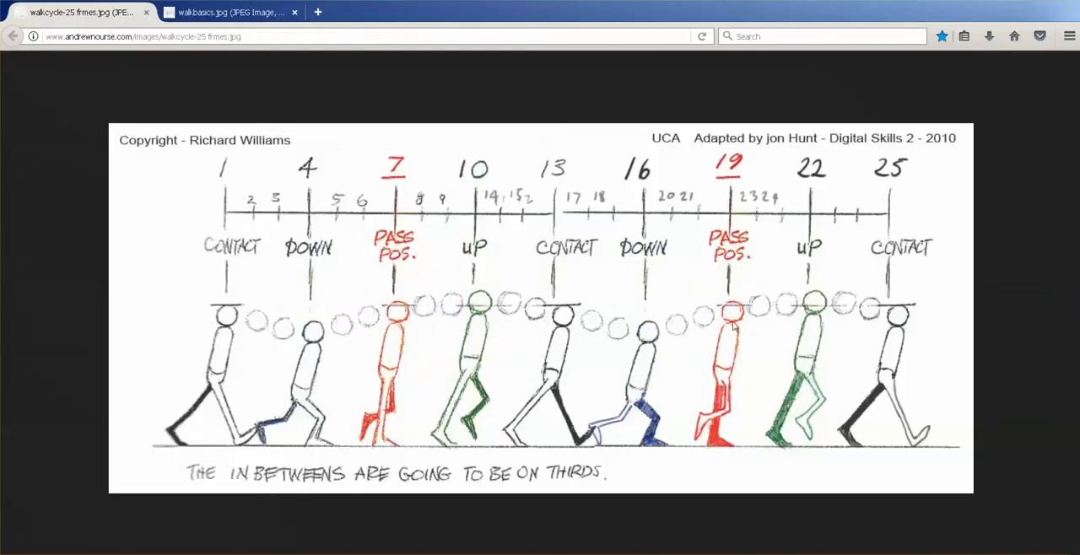
pyautogui.click(487, 553)
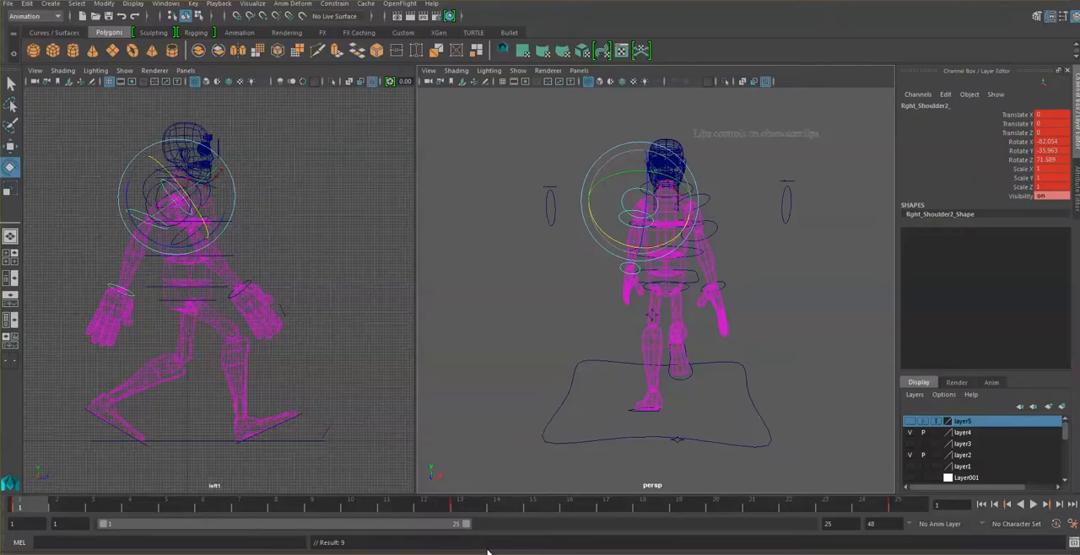
# - At frame 7, rotate the left shoulder control to about 13.0, 71.7 and 5.5 and key the pose
pyautogui.click(244, 506)
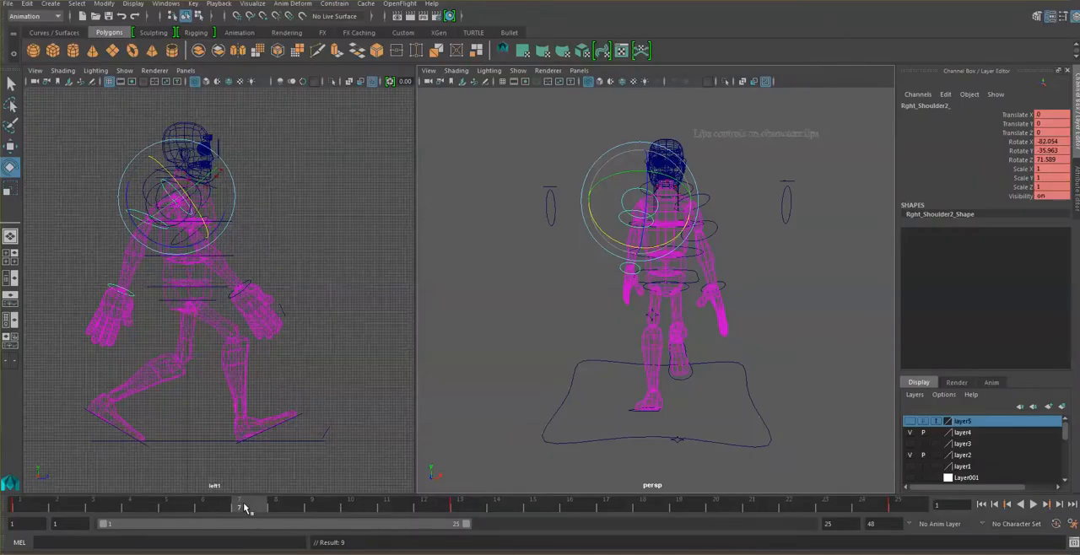
pyautogui.click(299, 439)
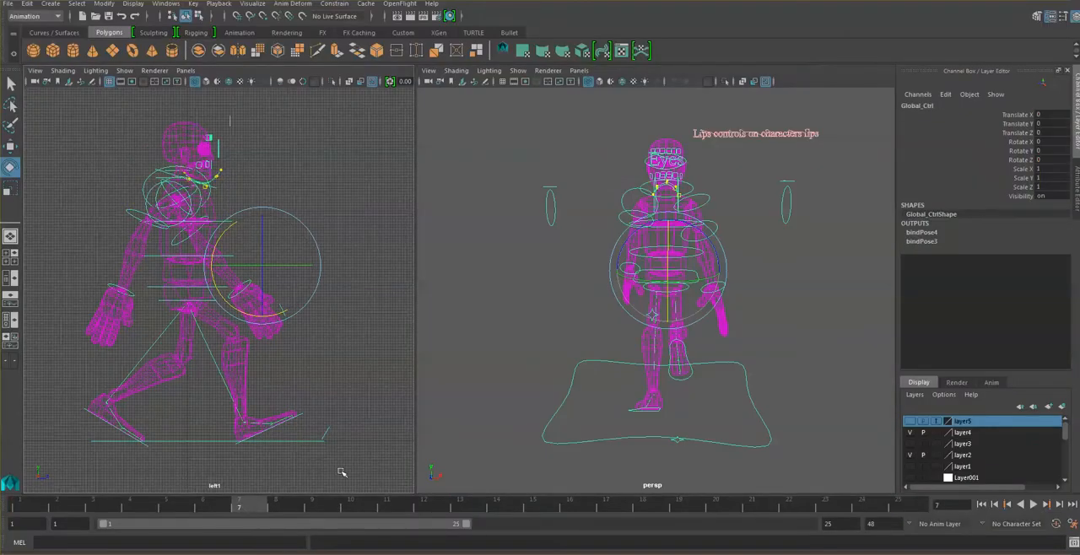
pyautogui.click(304, 485)
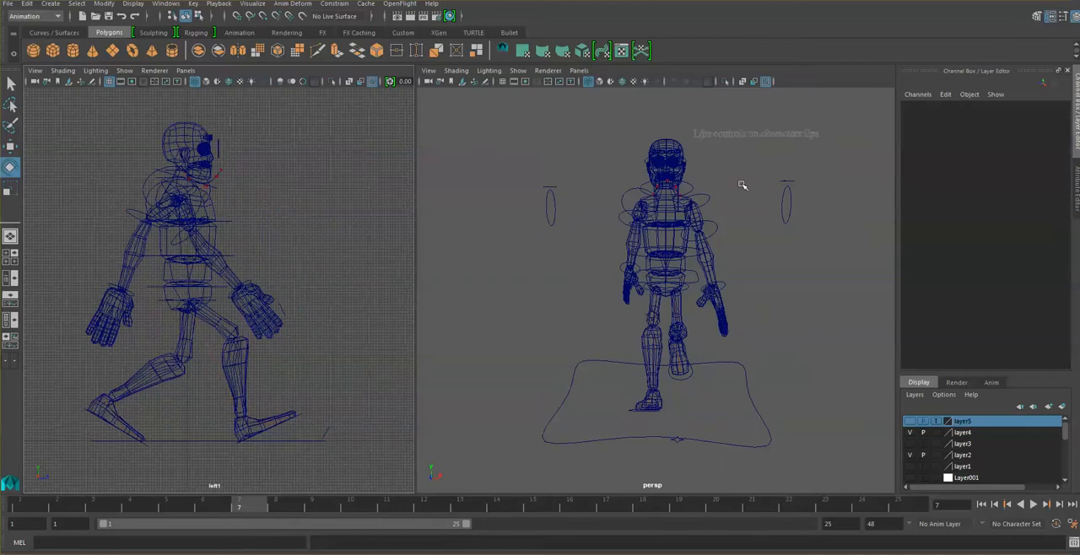
pyautogui.click(707, 205)
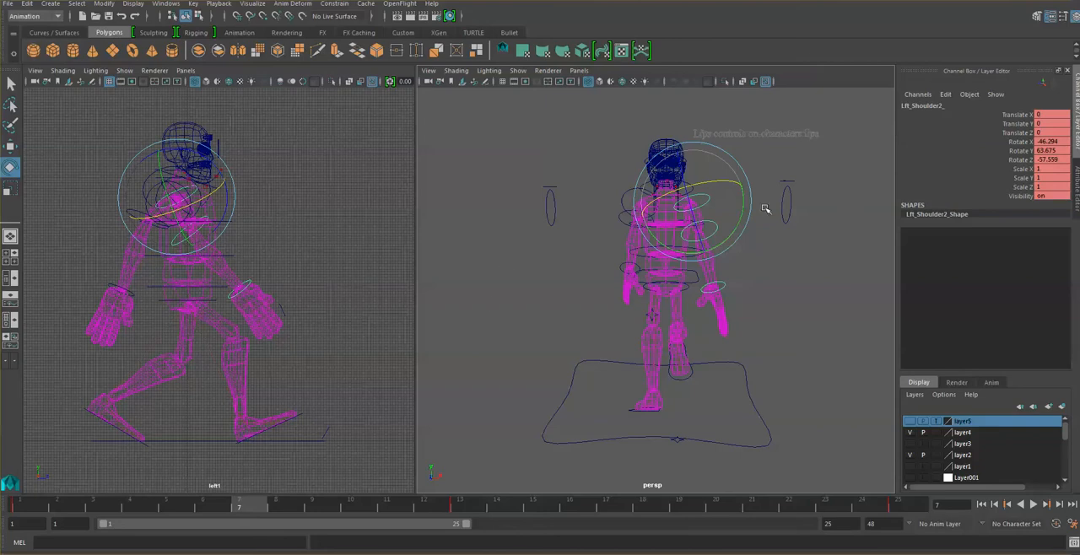
pyautogui.moveTo(690, 201); pyautogui.dragTo(692, 226)
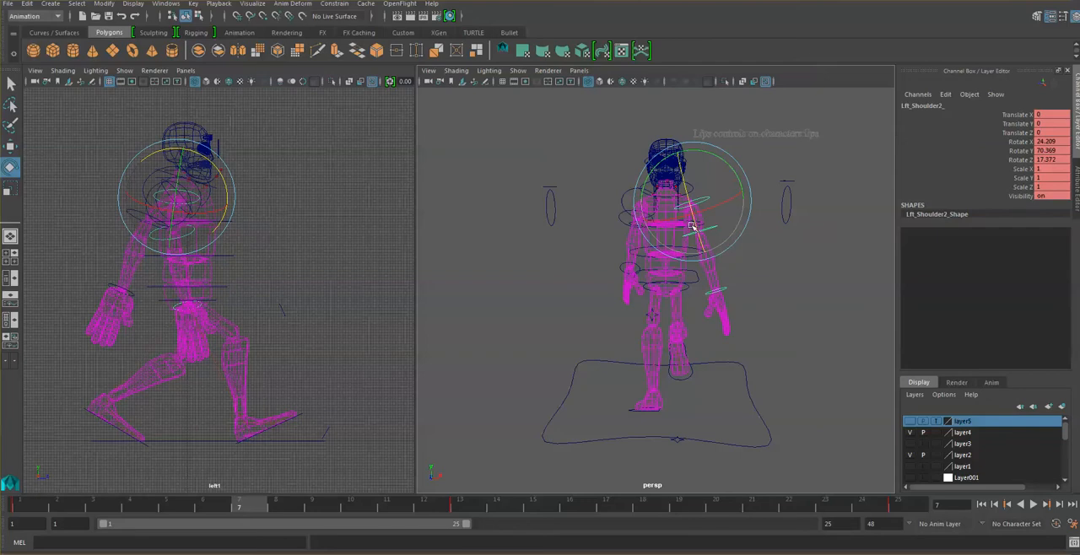
pyautogui.moveTo(692, 226); pyautogui.dragTo(693, 218)
pyautogui.press('s')
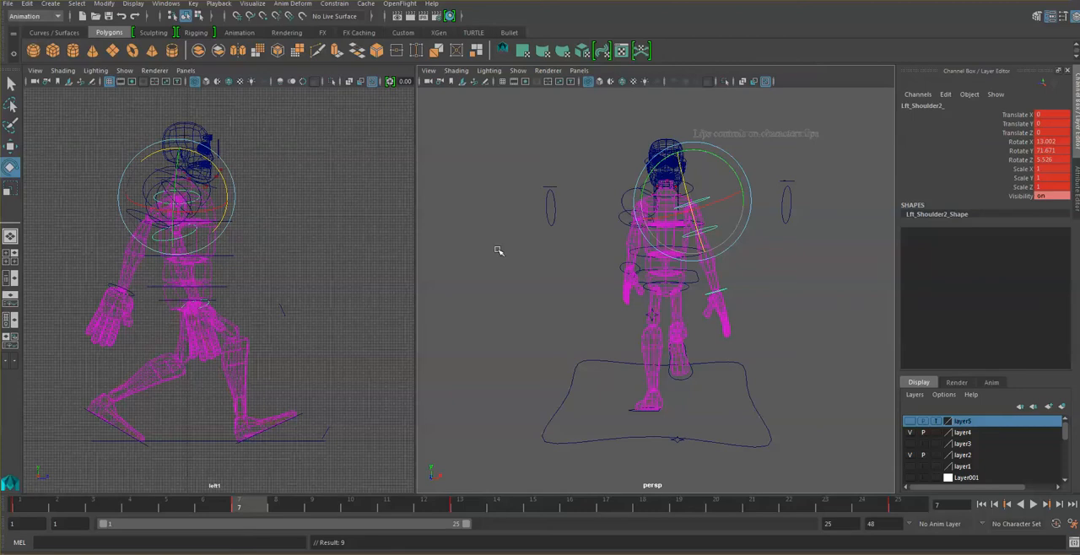
# - Rotate the right shoulder control to about -56.2, -78.4 and 43.1 at frame 7 and key the pose
pyautogui.click(607, 174)
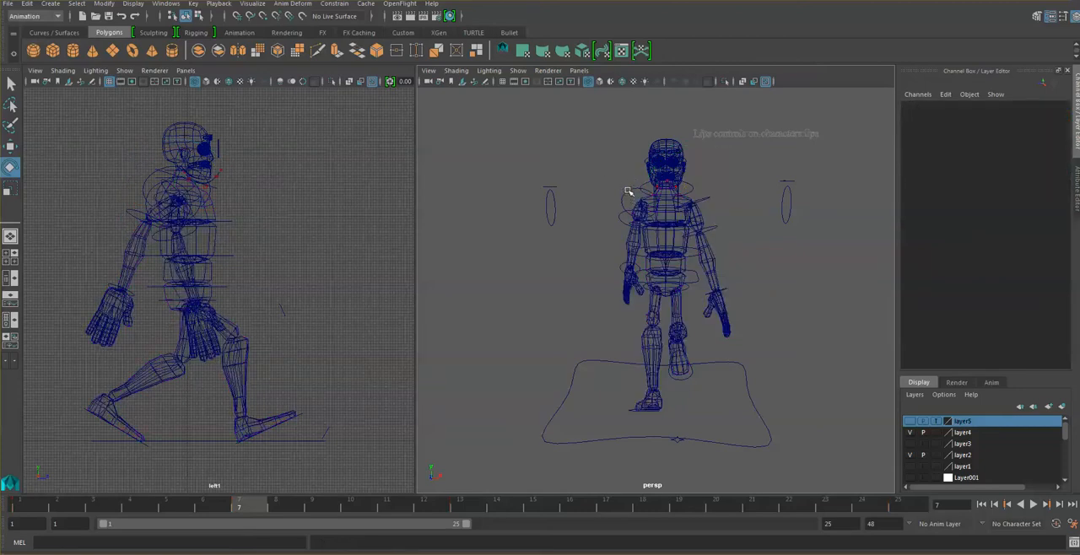
pyautogui.click(628, 192)
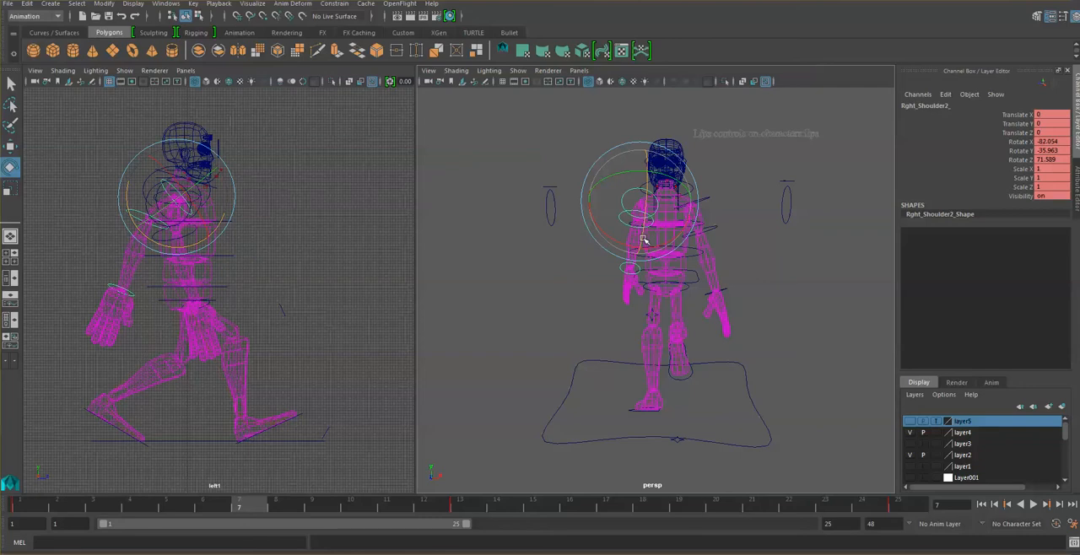
pyautogui.moveTo(645, 241); pyautogui.dragTo(644, 195)
pyautogui.press('s')
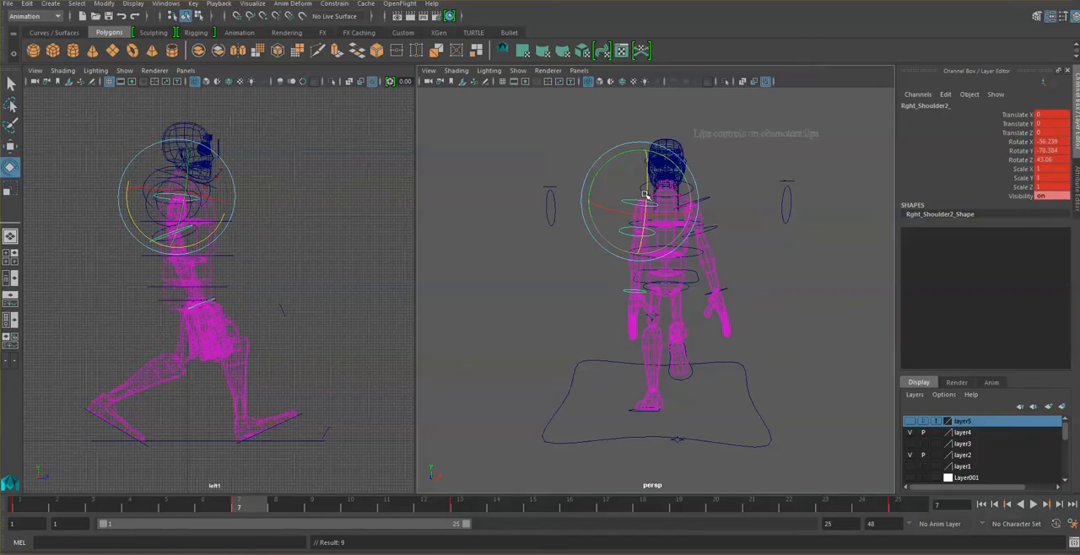
pyautogui.click(525, 356)
# - Scrub through the cycle to frame 15, check the second pass position in the browser's 25-frame walk cycle chart, and return to Maya
pyautogui.hotkey('alt', 'v')
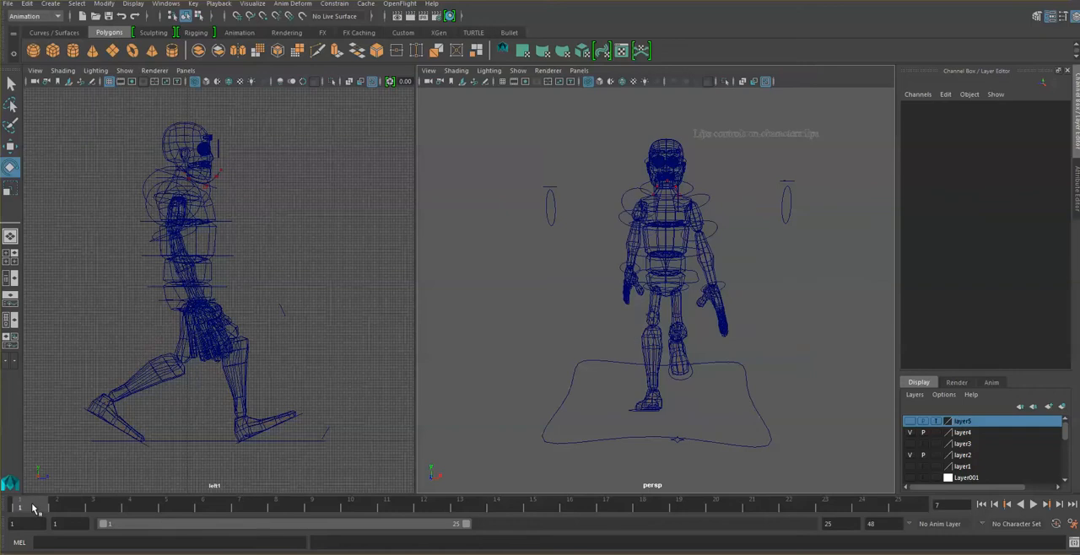
pyautogui.moveTo(242, 529)
pyautogui.mouseDown()
pyautogui.moveTo(487, 511)
pyautogui.moveTo(145, 514)
pyautogui.moveTo(557, 503)
pyautogui.mouseUp()
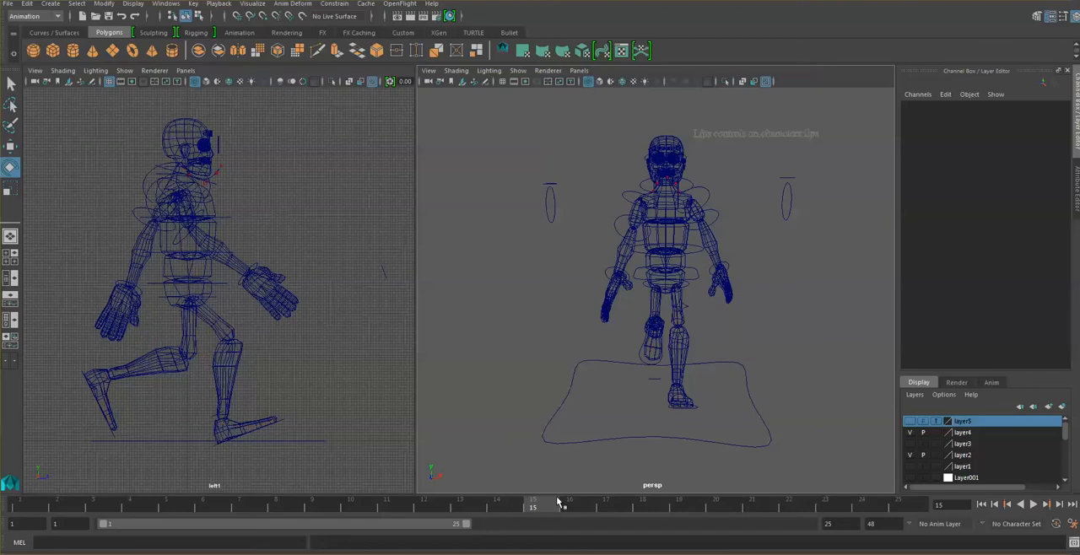
pyautogui.hotkey('alt', 'Tab')
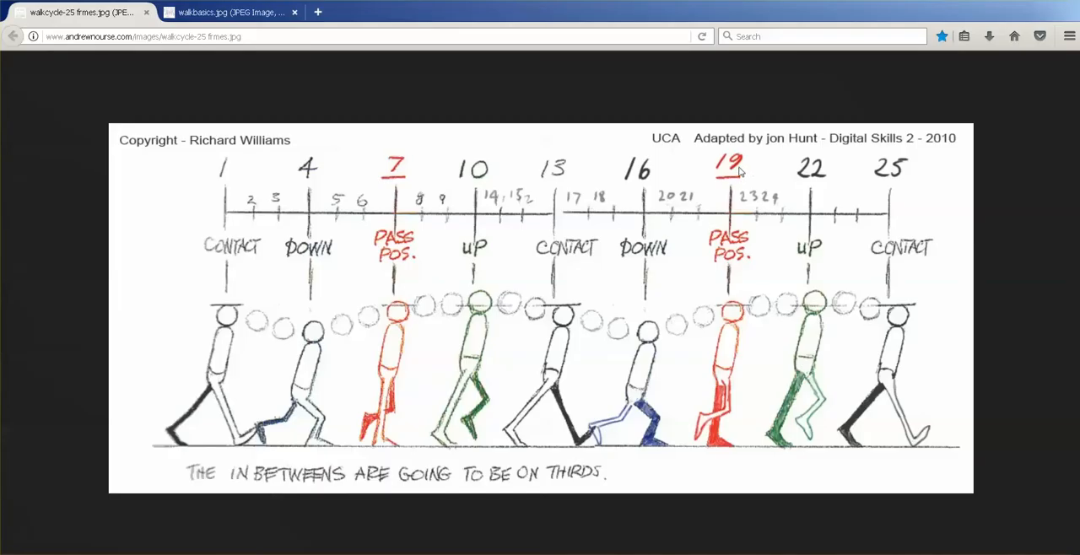
pyautogui.click(483, 554)
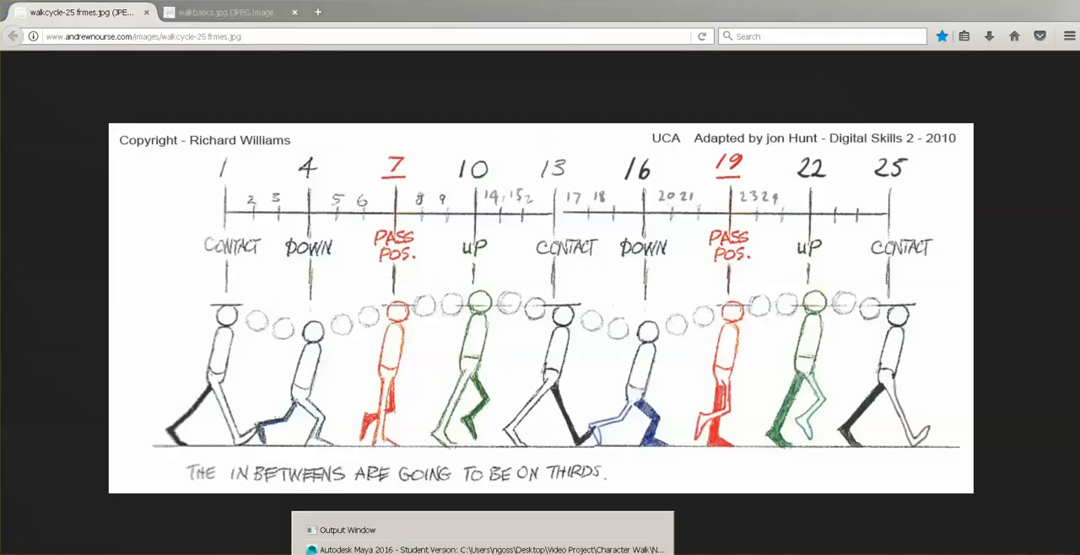
pyautogui.click(484, 551)
# - At frame 19, rotate the left shoulder control to about 20.2, 64.0 and 8.5 and key the pose
pyautogui.click(691, 510)
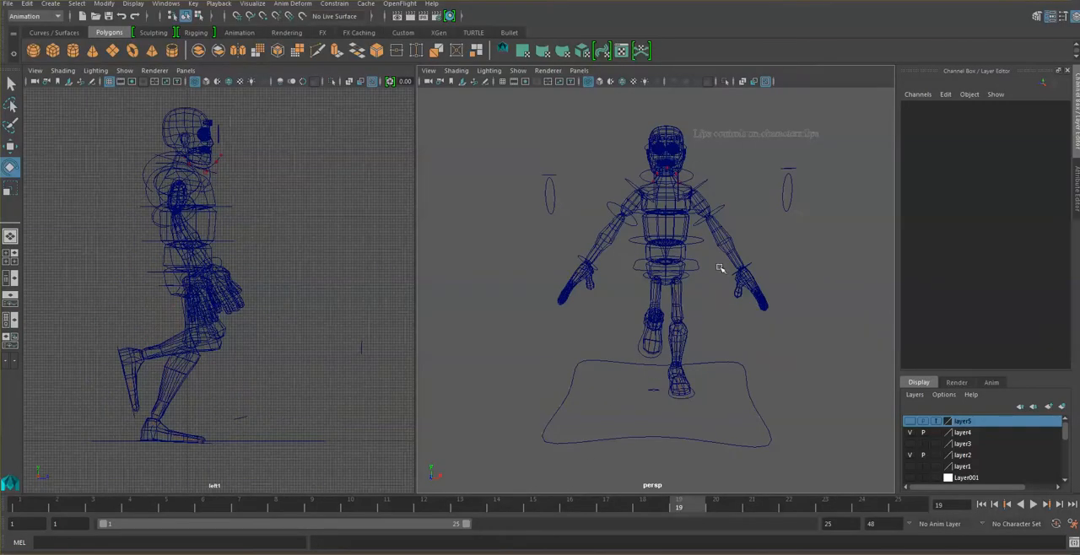
pyautogui.click(707, 186)
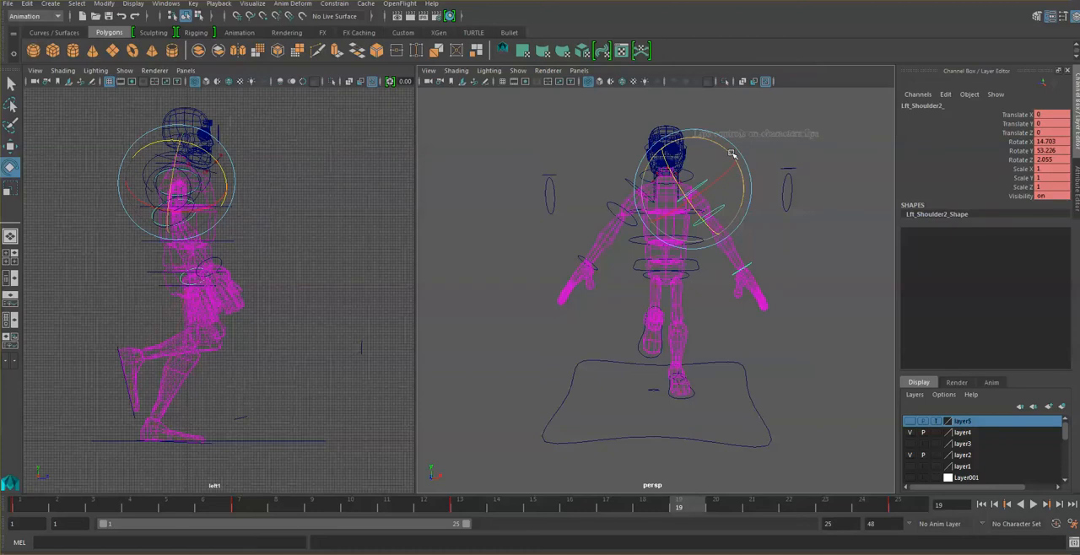
pyautogui.moveTo(732, 152)
pyautogui.mouseDown()
pyautogui.moveTo(738, 223)
pyautogui.moveTo(738, 154)
pyautogui.moveTo(720, 143)
pyautogui.mouseUp()
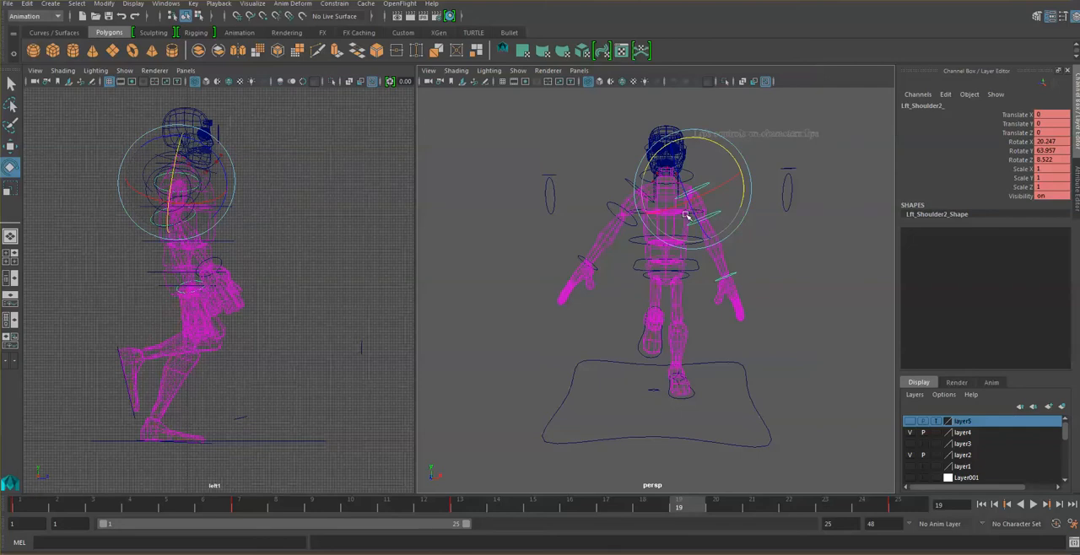
pyautogui.press('s')
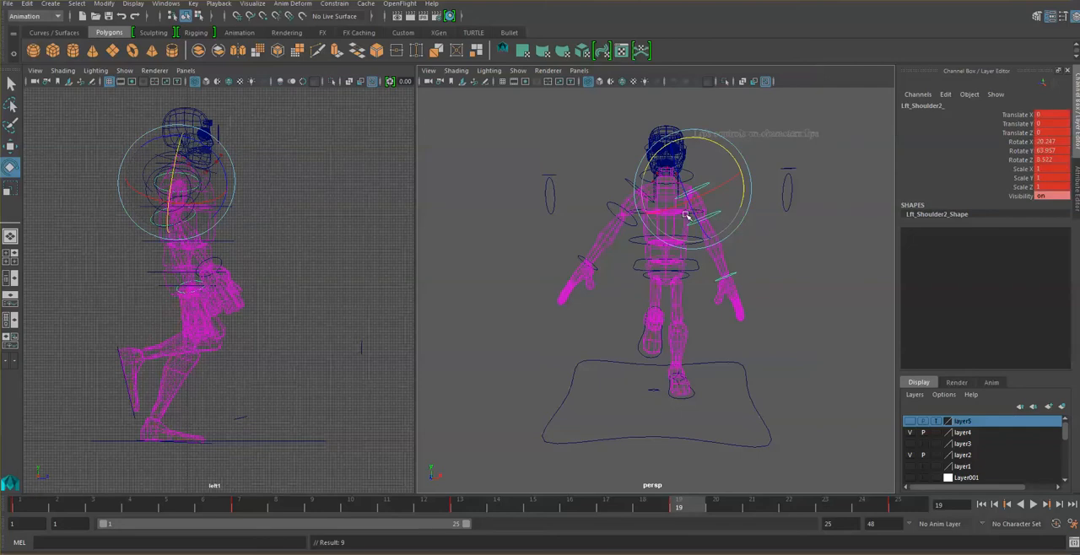
# - Rotate the right shoulder control to about -47.9, -62.8 and 43.3 at frame 19 and key the pose
pyautogui.click(630, 180)
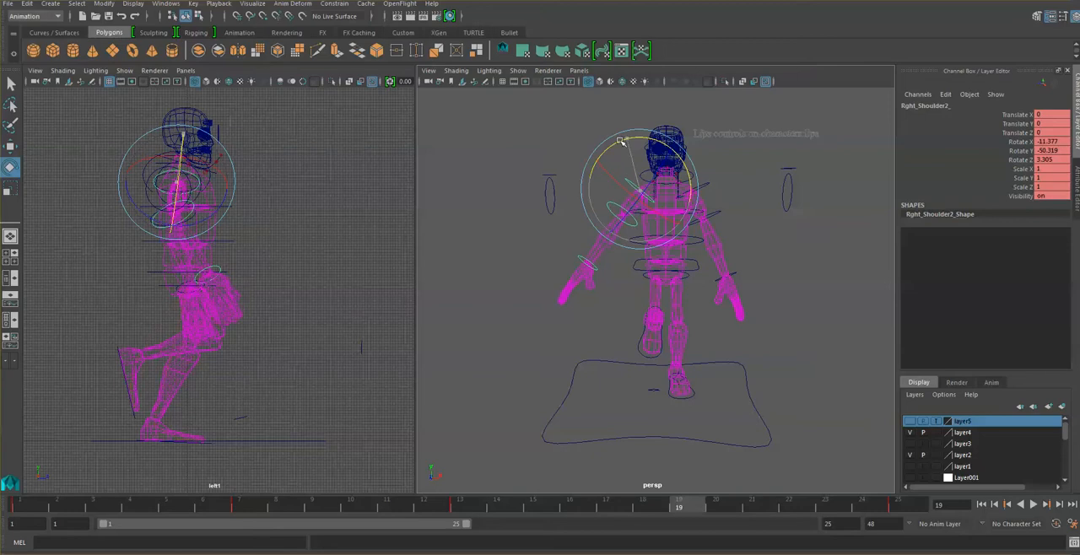
pyautogui.moveTo(621, 141)
pyautogui.mouseDown()
pyautogui.moveTo(644, 160)
pyautogui.moveTo(650, 114)
pyautogui.moveTo(620, 155)
pyautogui.moveTo(625, 146)
pyautogui.mouseUp()
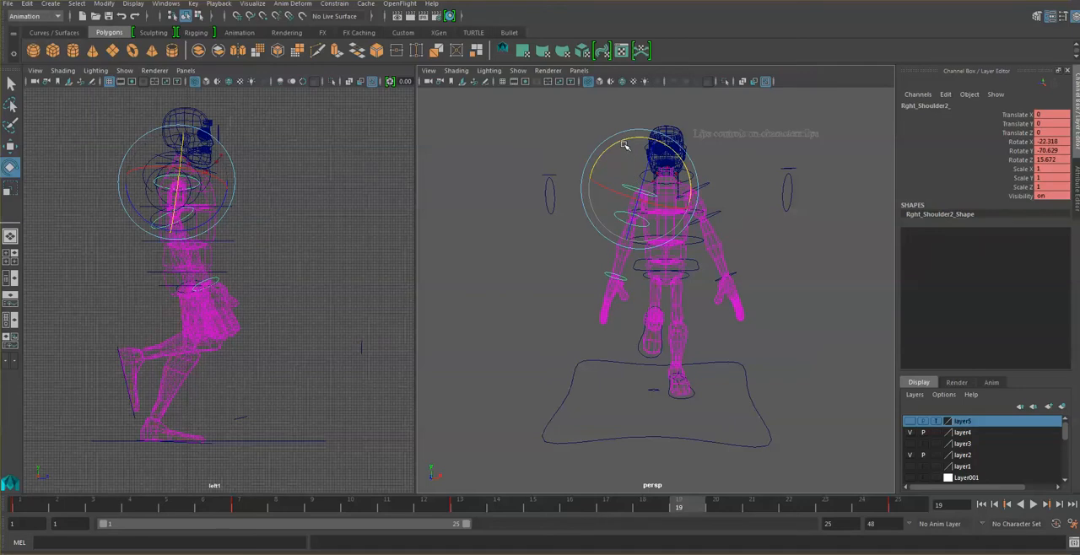
pyautogui.moveTo(645, 191)
pyautogui.mouseDown()
pyautogui.moveTo(646, 172)
pyautogui.moveTo(642, 189)
pyautogui.mouseUp()
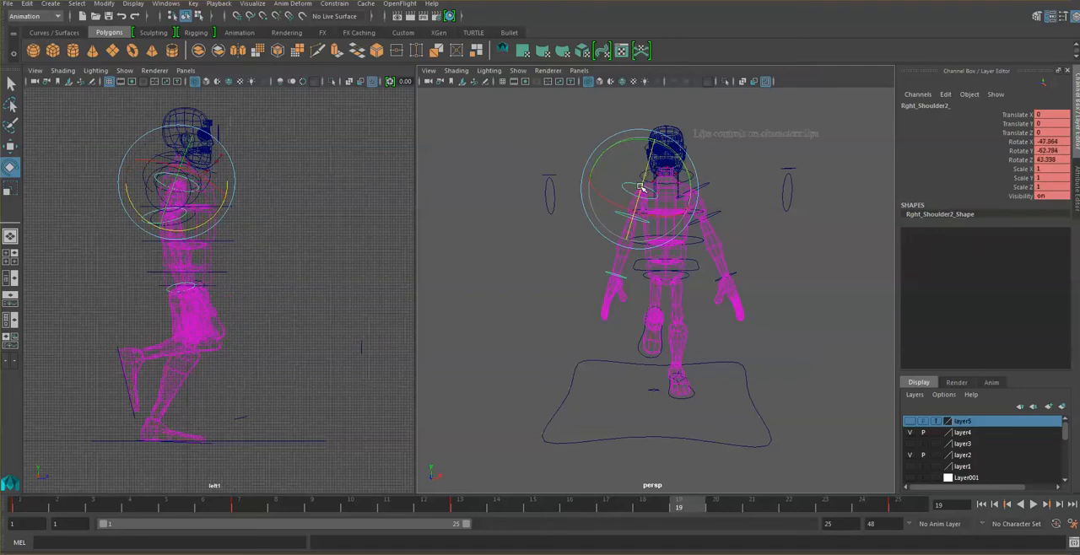
pyautogui.press('s')
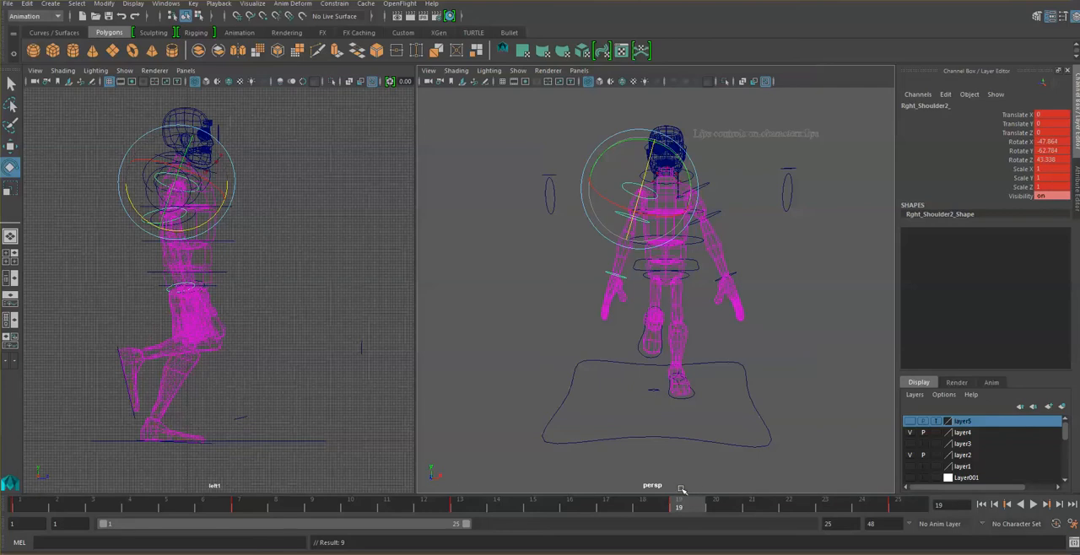
# - Compare the arm poses at frames 7, 19 and 13, and play back the cycle from the side and front
pyautogui.click(240, 506)
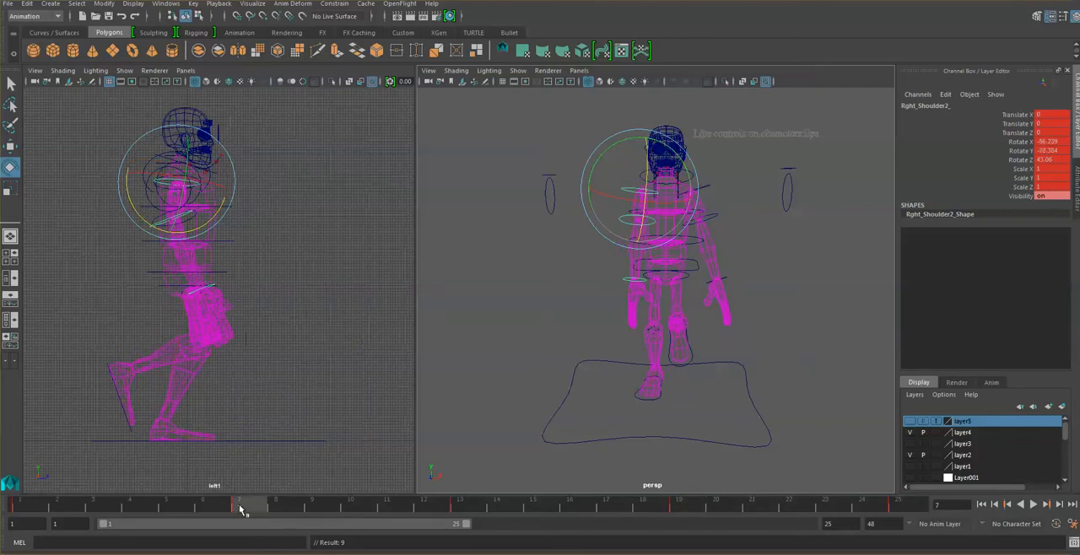
pyautogui.click(687, 508)
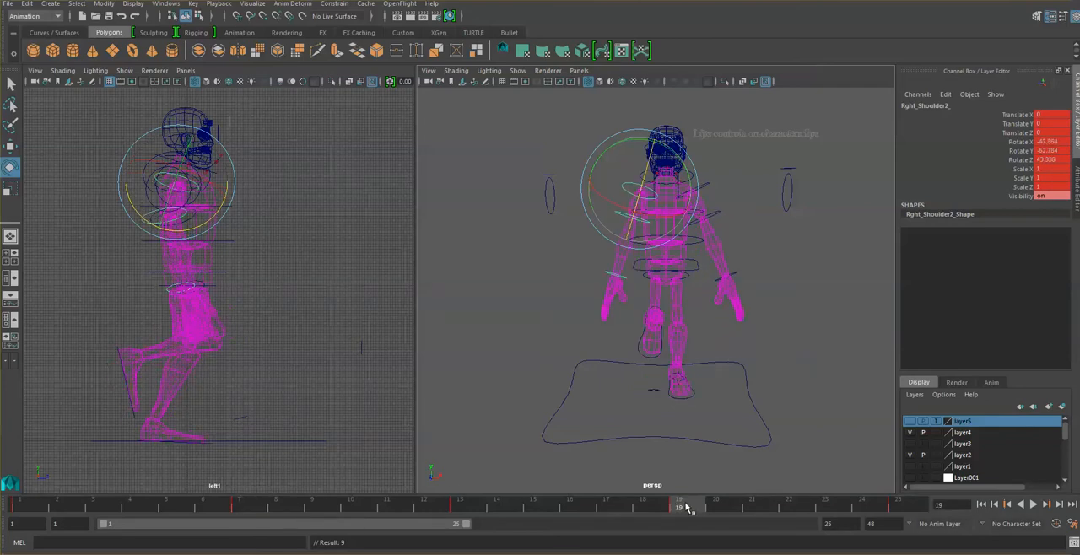
pyautogui.click(462, 507)
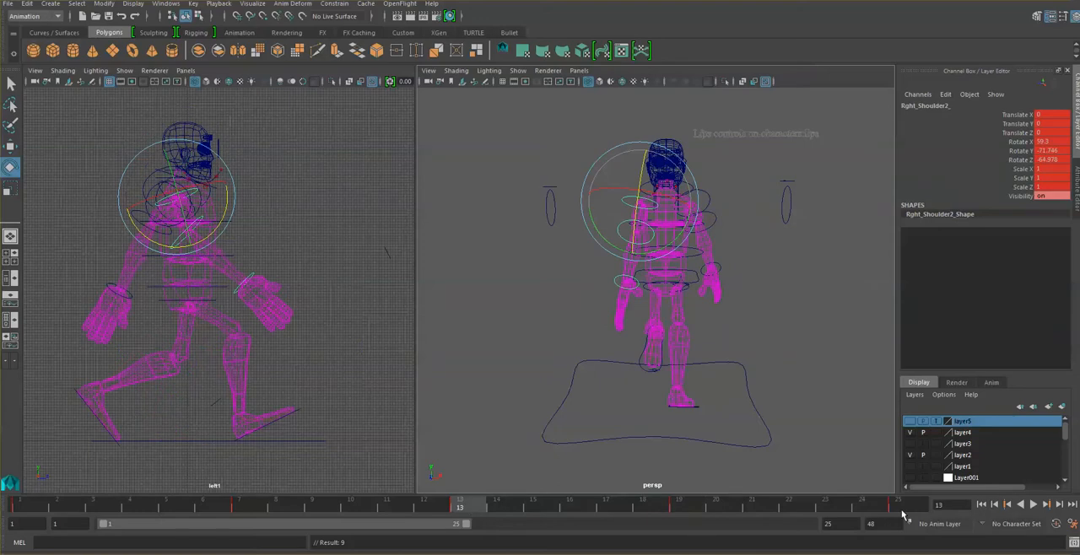
pyautogui.click(804, 330)
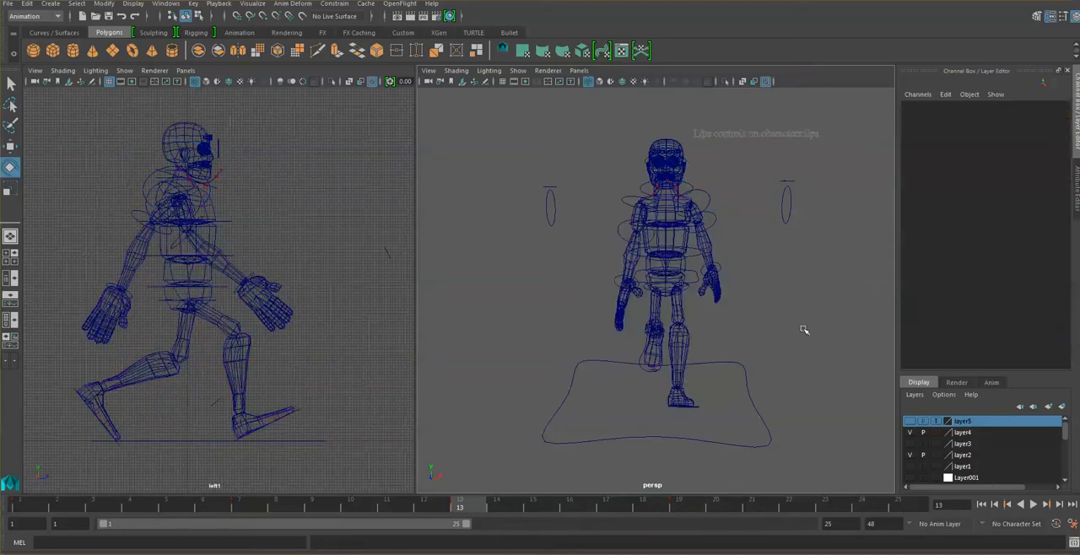
pyautogui.click(1034, 505)
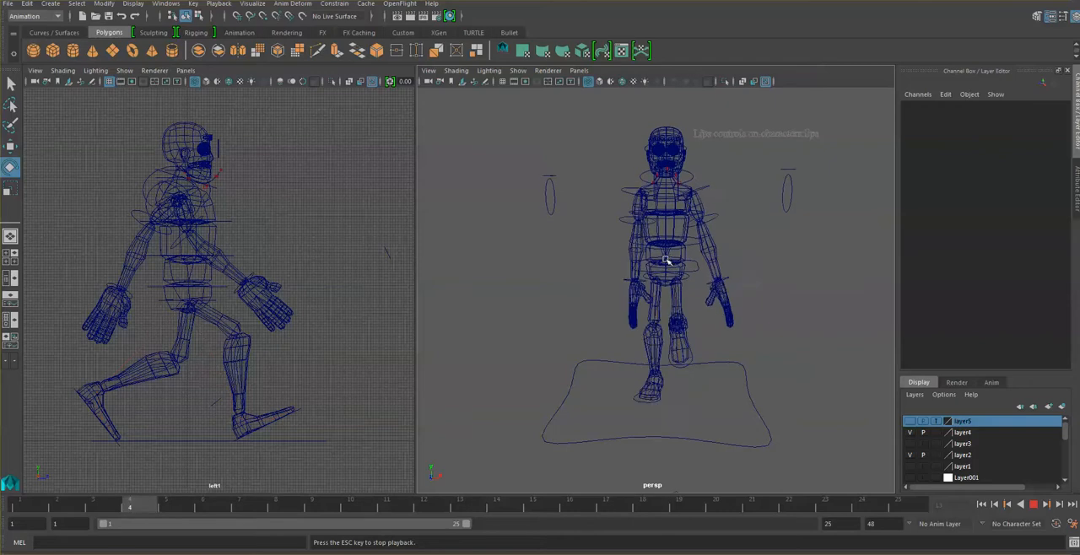
pyautogui.keyDown('alt'); pyautogui.moveTo(676, 291); pyautogui.dragTo(738, 294); pyautogui.keyUp('alt')
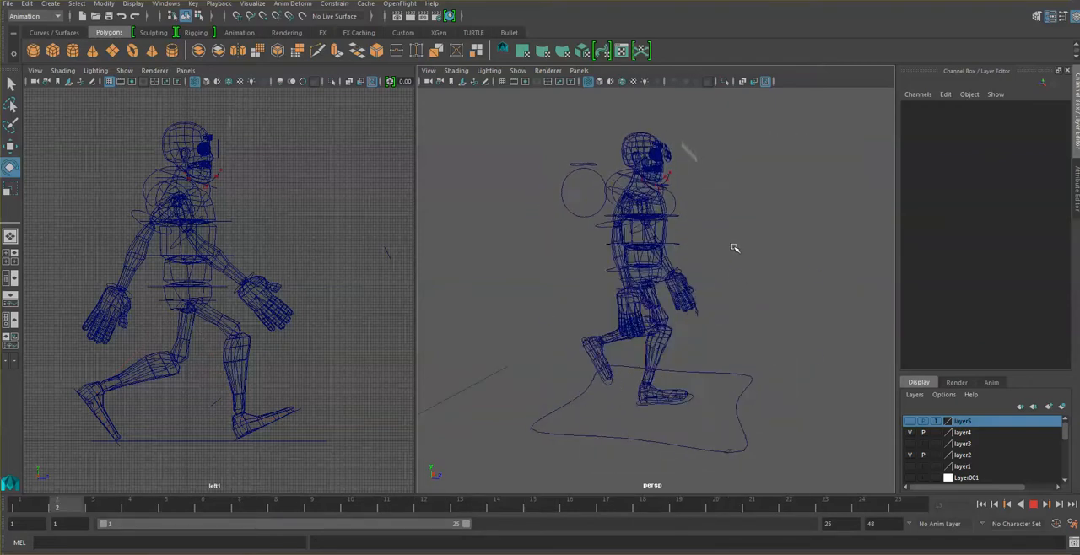
pyautogui.keyDown('alt'); pyautogui.moveTo(734, 248); pyautogui.dragTo(610, 286); pyautogui.keyUp('alt')
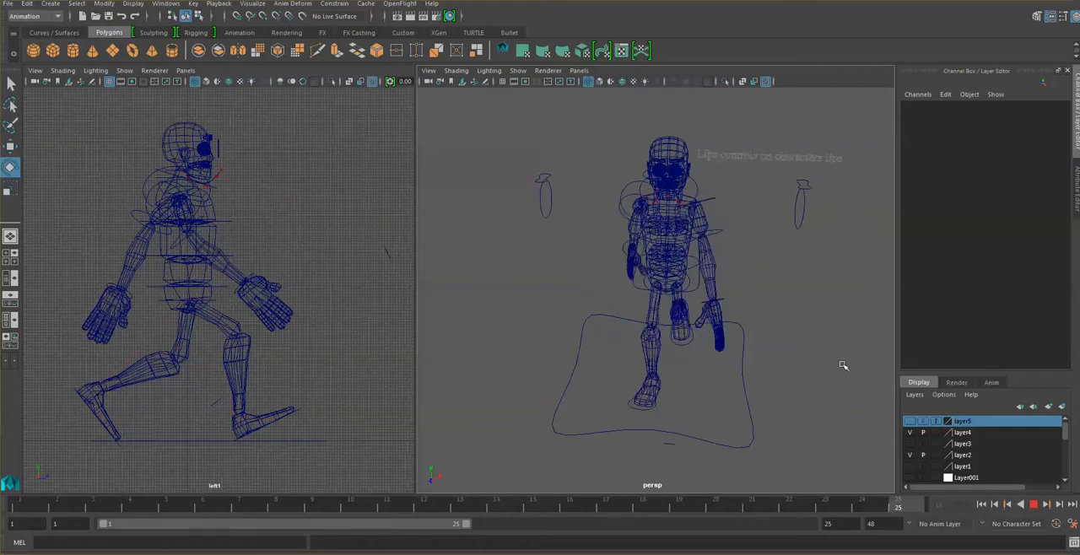
pyautogui.click(1034, 504)
# - At frame 7, rotate the right shoulder control to about -31.3, -71.2 and 17.3, key it, and play back the cycle
pyautogui.keyDown('alt'); pyautogui.moveTo(665, 313); pyautogui.dragTo(724, 312); pyautogui.keyUp('alt')
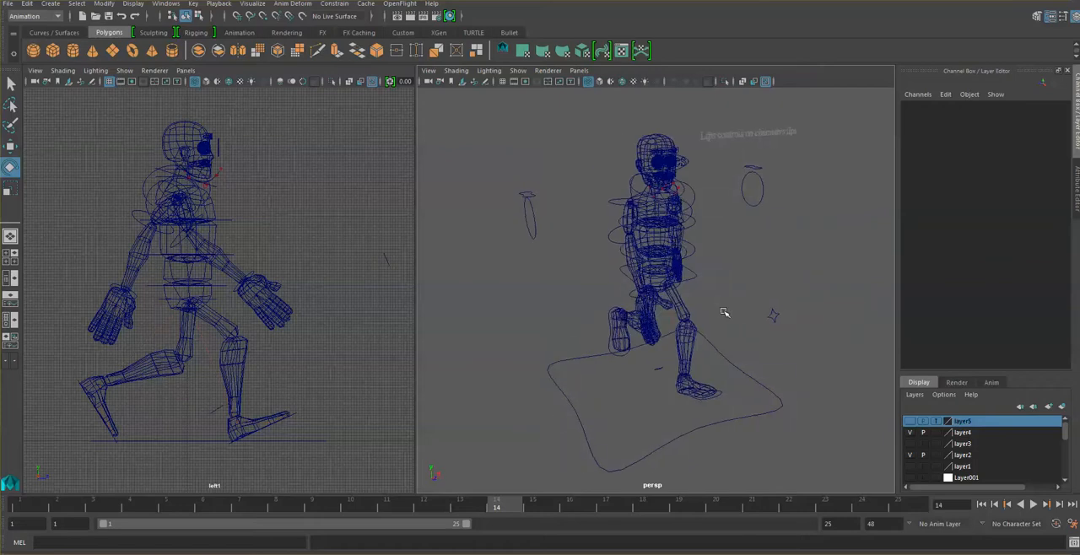
pyautogui.click(629, 200)
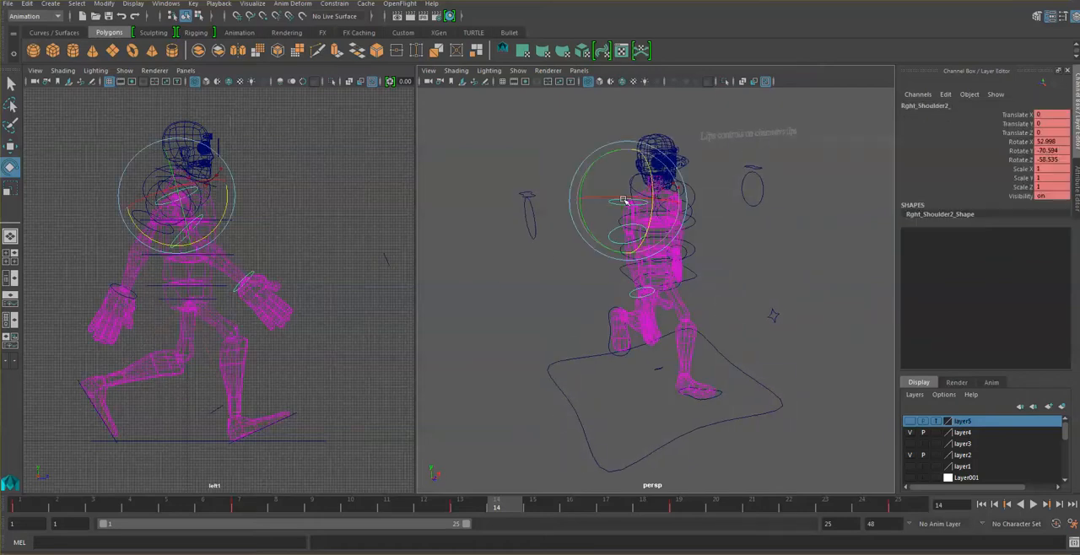
pyautogui.keyDown('alt'); pyautogui.moveTo(667, 358); pyautogui.dragTo(700, 358); pyautogui.keyUp('alt')
pyautogui.keyDown('alt'); pyautogui.moveTo(774, 351); pyautogui.dragTo(750, 346); pyautogui.keyUp('alt')
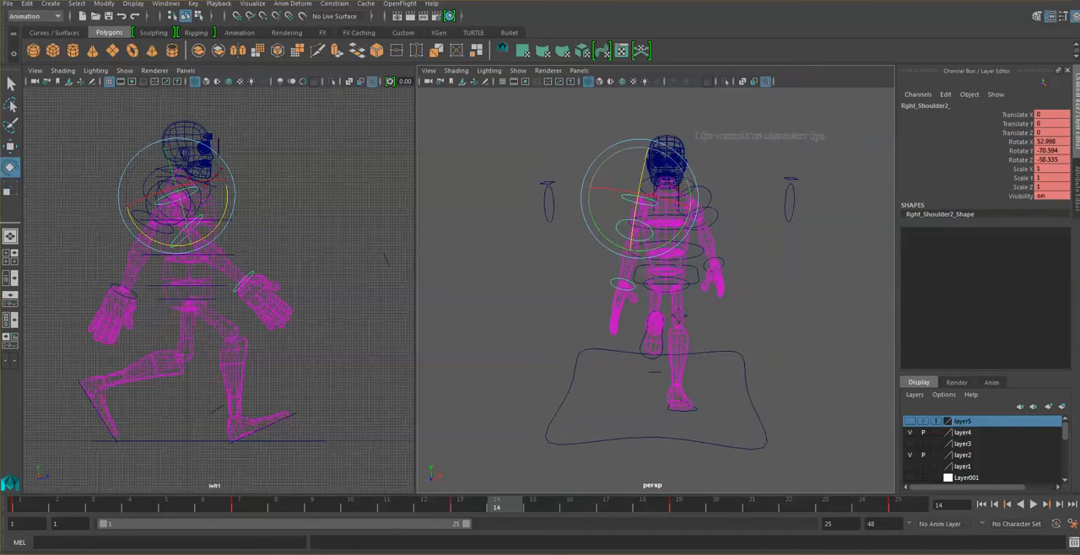
pyautogui.moveTo(19, 507)
pyautogui.mouseDown()
pyautogui.moveTo(319, 504)
pyautogui.moveTo(239, 505)
pyautogui.mouseUp()
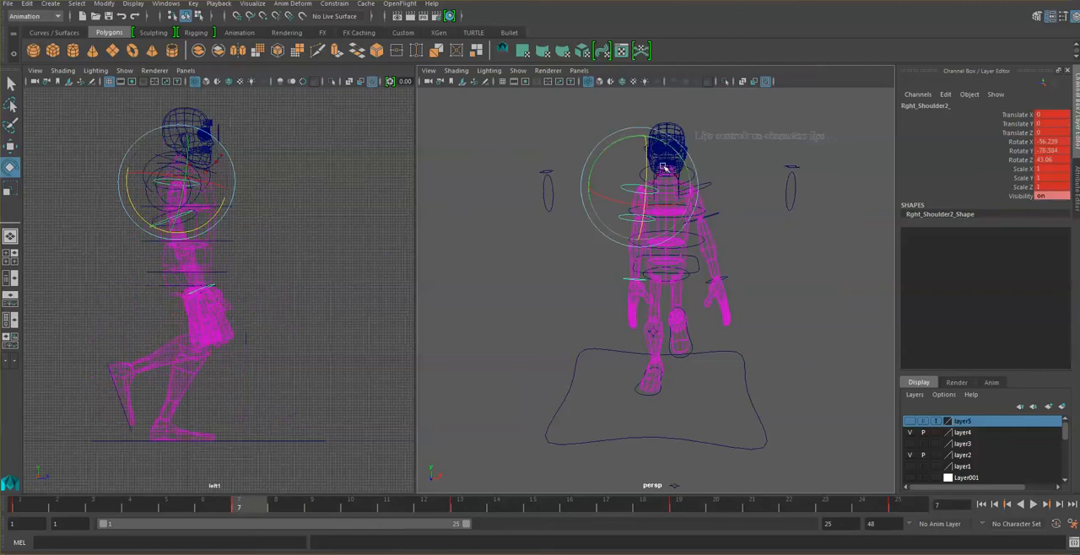
pyautogui.moveTo(627, 141)
pyautogui.mouseDown()
pyautogui.moveTo(646, 139)
pyautogui.moveTo(633, 137)
pyautogui.mouseUp()
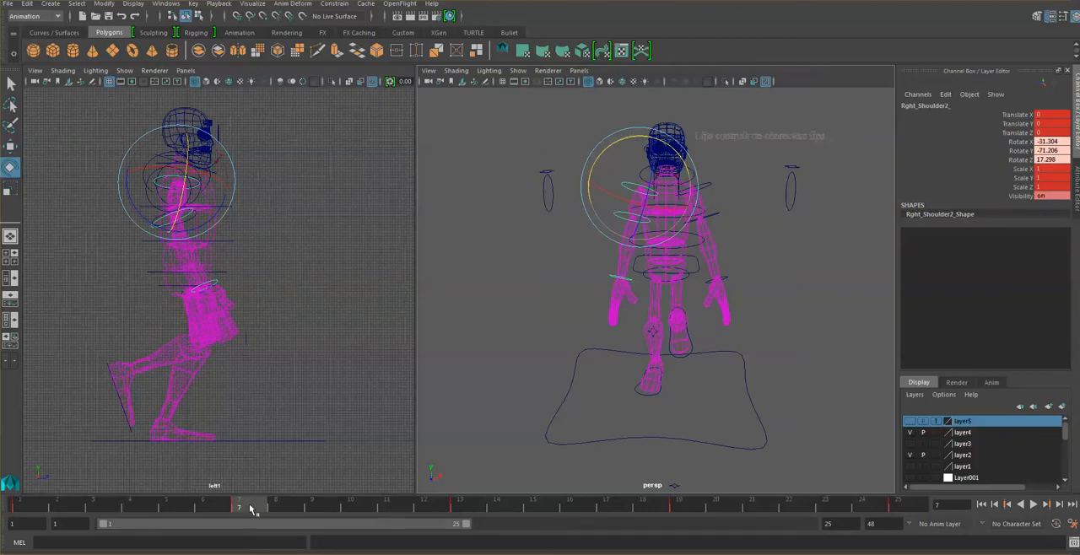
pyautogui.press('s')
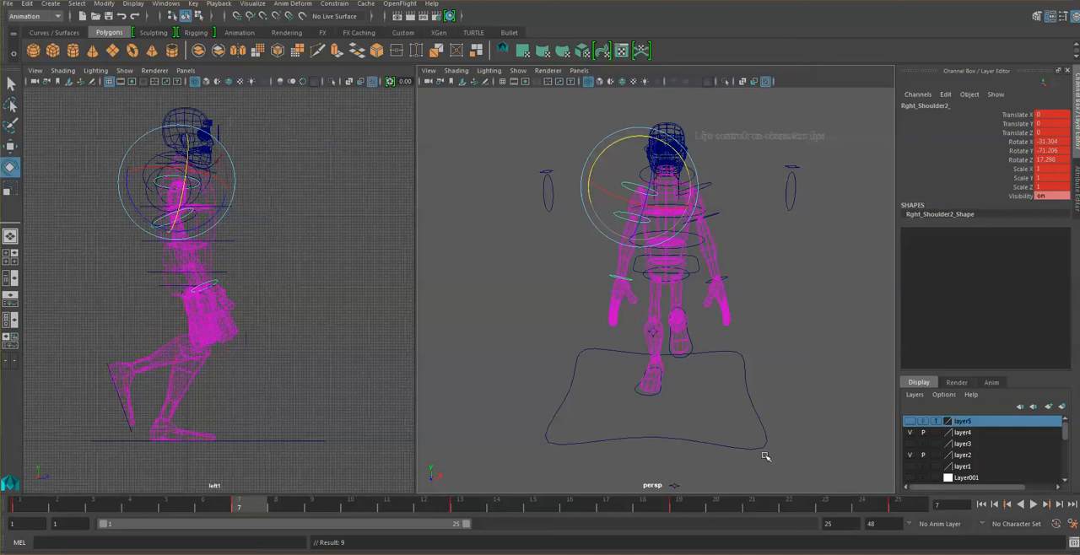
pyautogui.click(1035, 505)
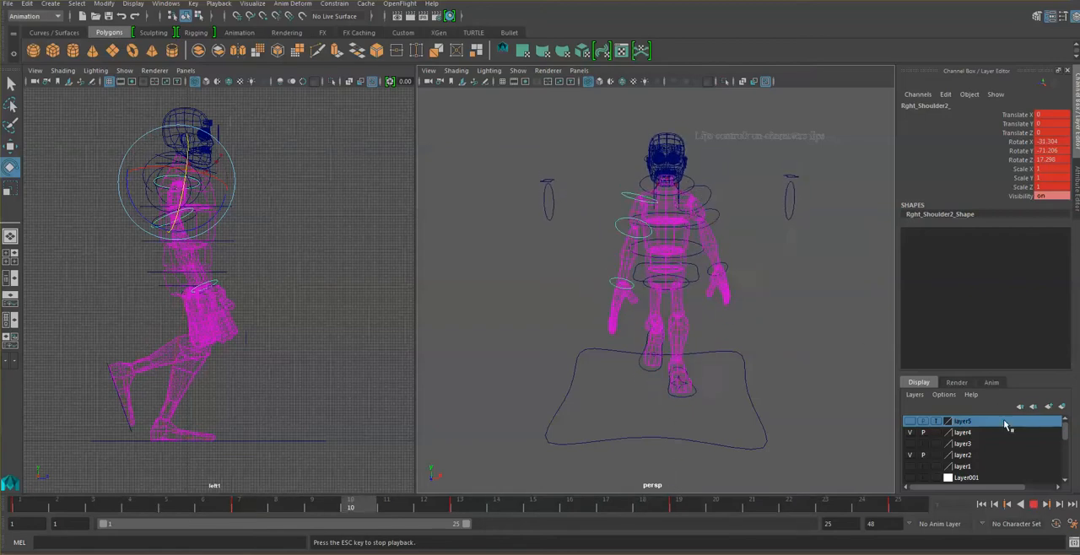
# - Clear the control selection and play back the walk cycle from the side and front
pyautogui.click(1035, 504)
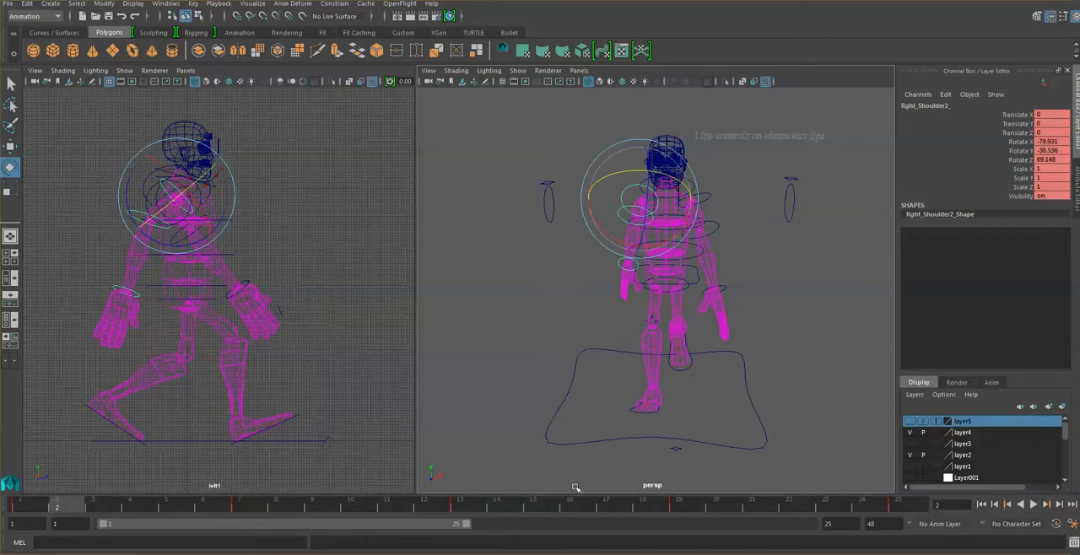
pyautogui.click(775, 278)
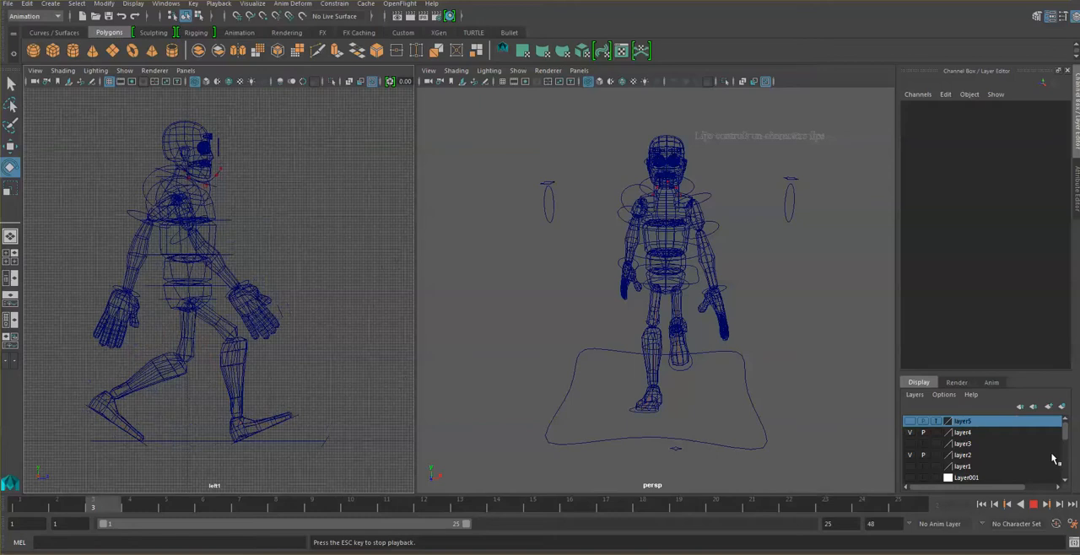
pyautogui.click(1033, 504)
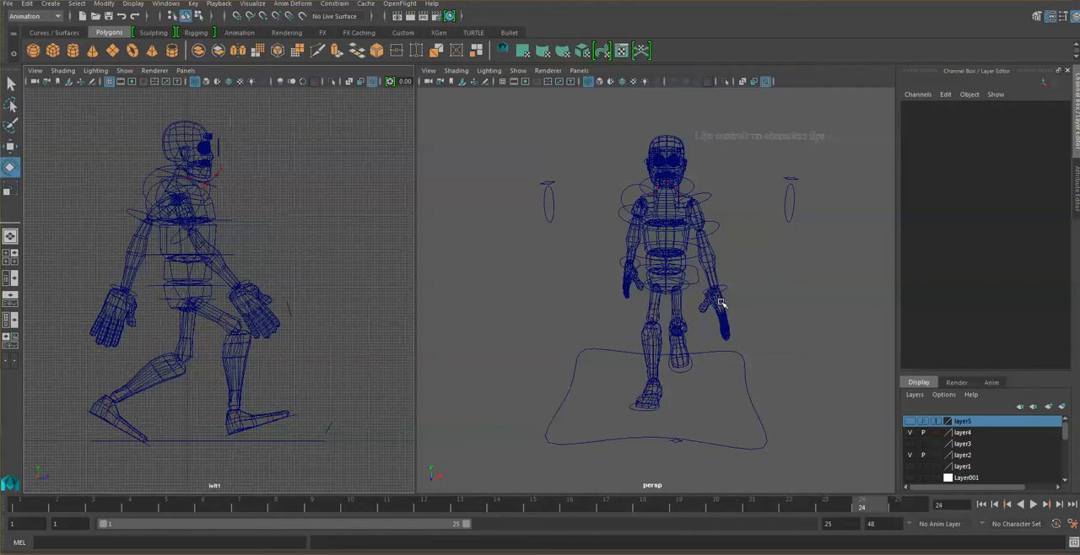
# - Try a slight rotation of the left FK wrist control in Y at frame 24
pyautogui.click(720, 304)
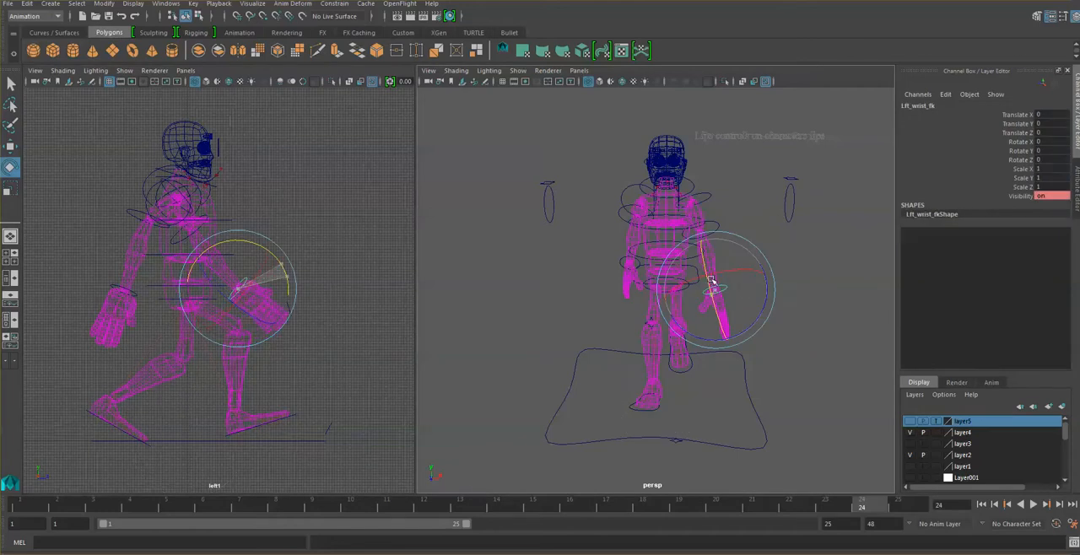
pyautogui.moveTo(712, 281); pyautogui.dragTo(716, 290)
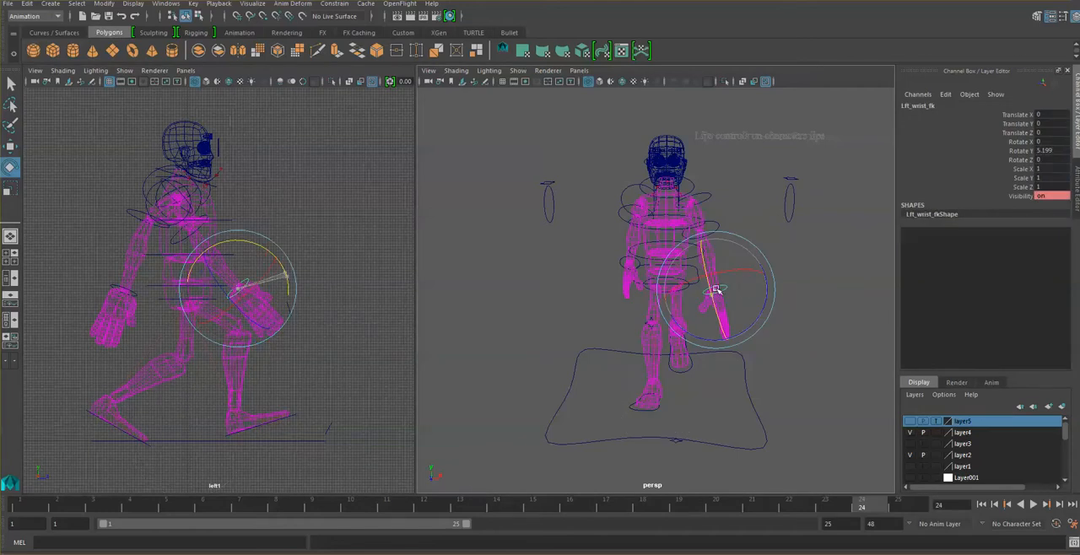
pyautogui.click(789, 255)
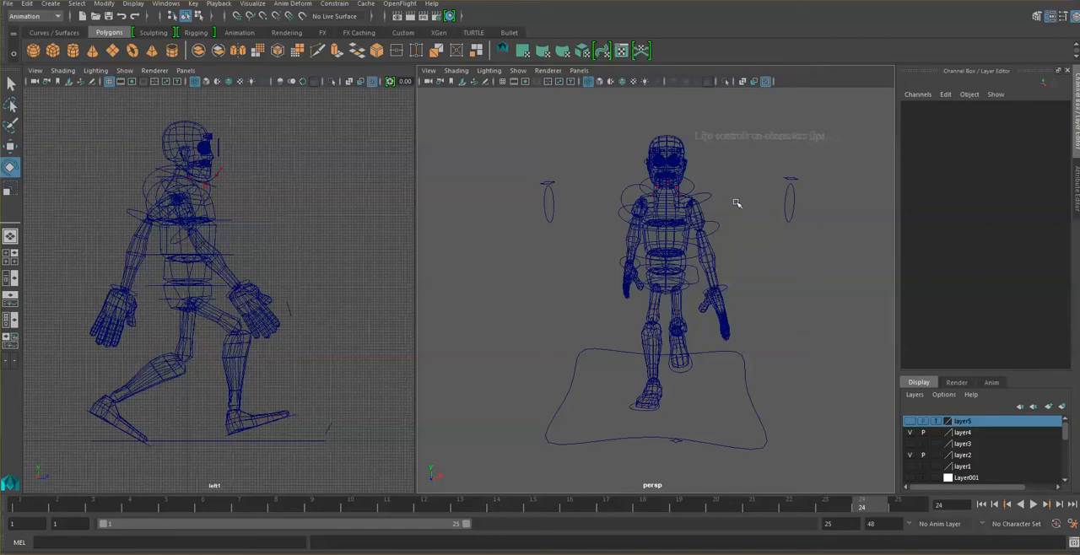
# - Try tilting the spine1 control to either side at frame 24 and undo the last rotation
pyautogui.click(696, 256)
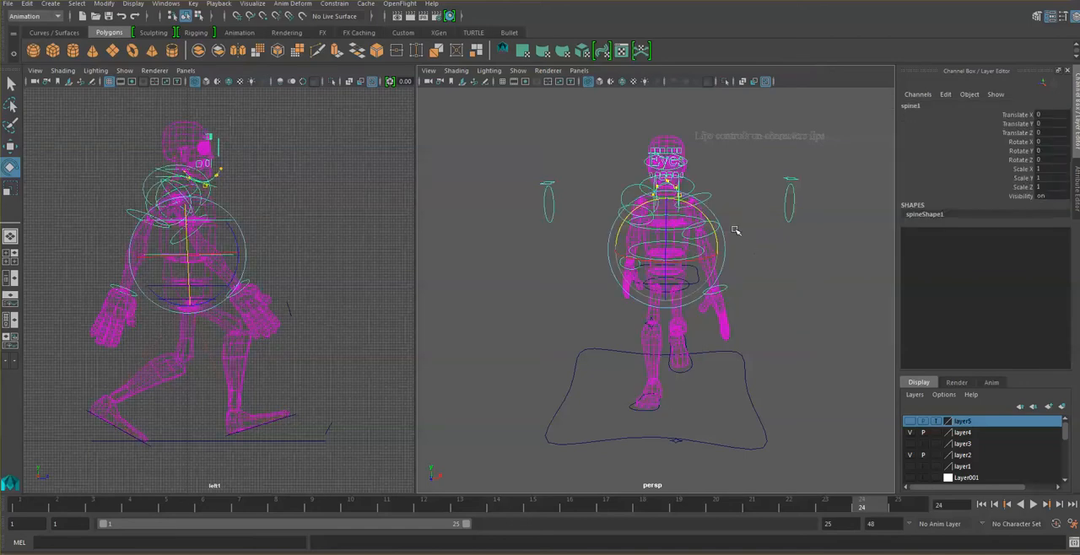
pyautogui.moveTo(701, 217)
pyautogui.mouseDown()
pyautogui.moveTo(712, 225)
pyautogui.moveTo(692, 212)
pyautogui.mouseUp()
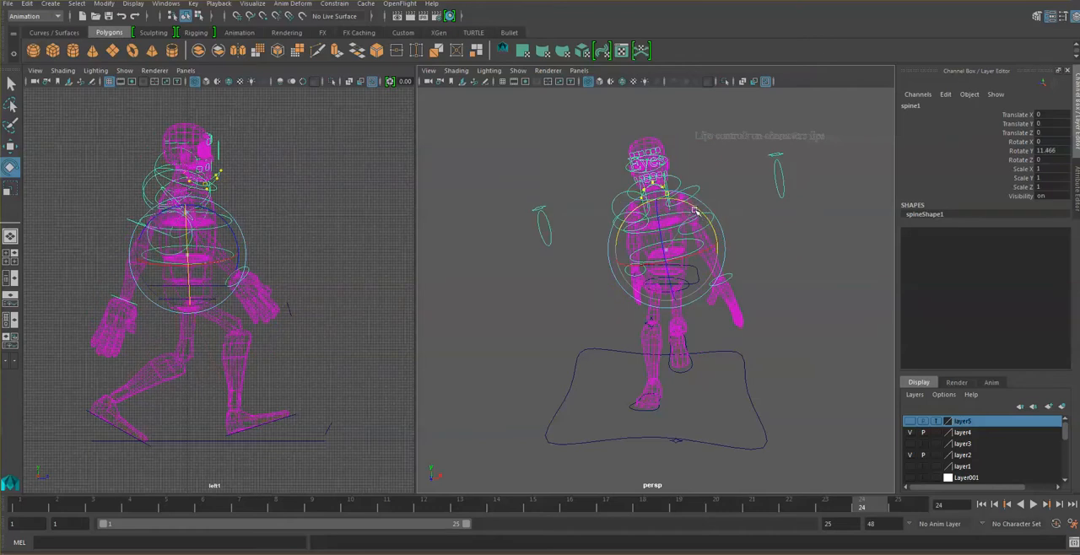
pyautogui.moveTo(694, 211); pyautogui.dragTo(708, 214)
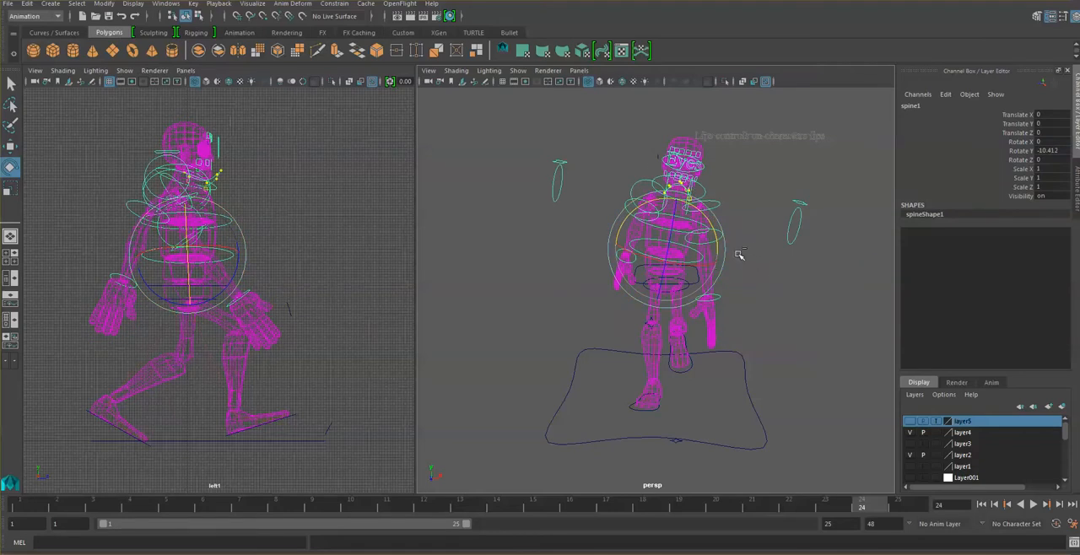
pyautogui.hotkey('ctrl', 'z')
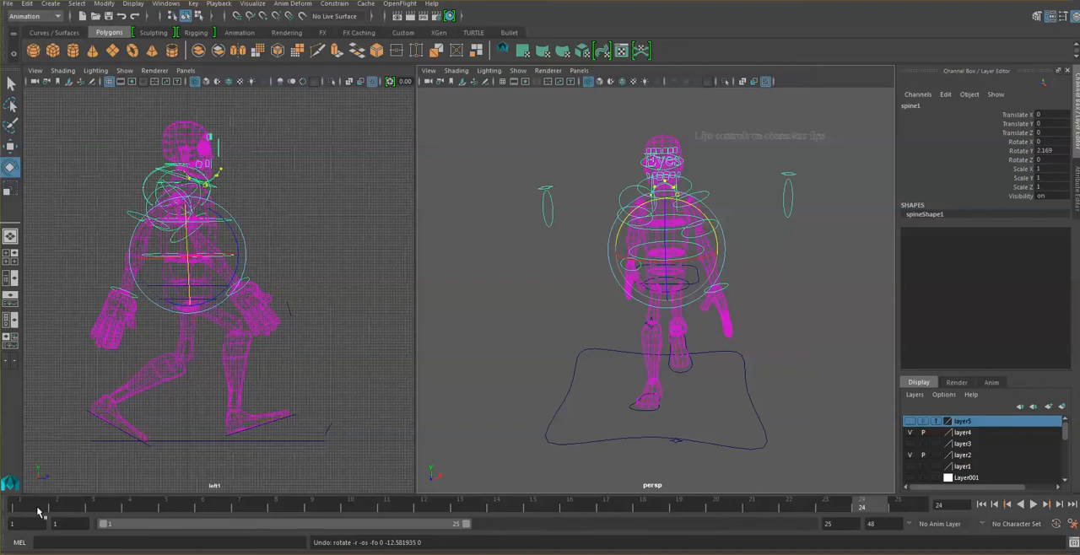
# - At frame 1, rotate the main_spine control to about 4.4 in Y
pyautogui.click(37, 509)
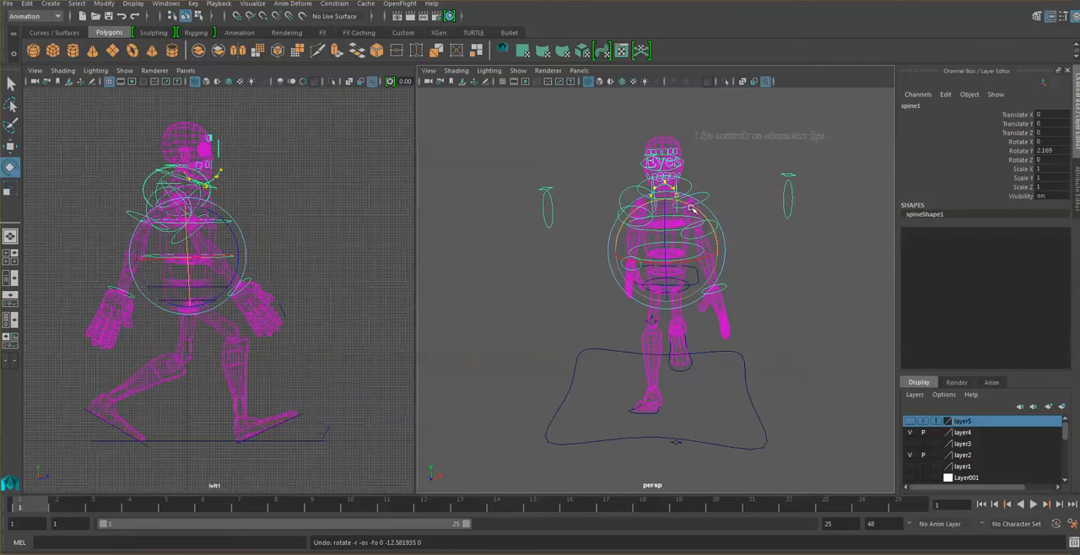
pyautogui.click(699, 284)
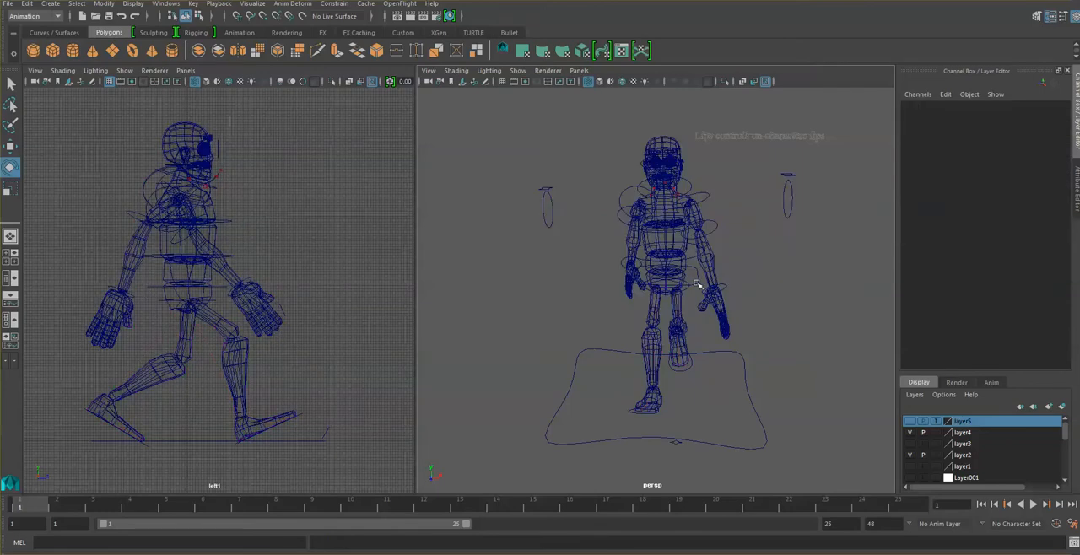
pyautogui.click(700, 283)
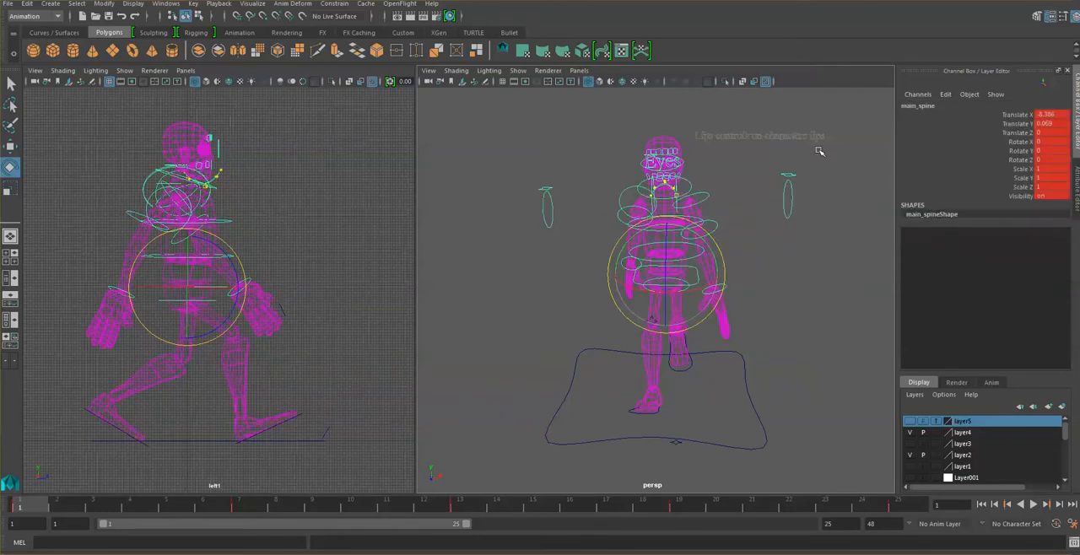
pyautogui.moveTo(680, 228); pyautogui.dragTo(676, 226)
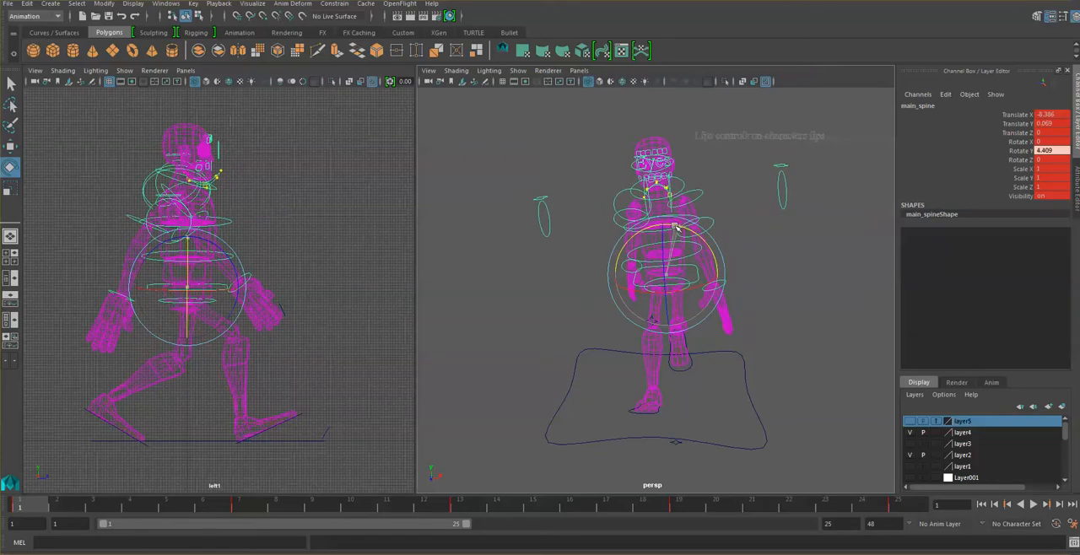
# - Rotate the spine1 control to about 3.9 in Y at frame 1
pyautogui.click(759, 240)
pyautogui.click(699, 255)
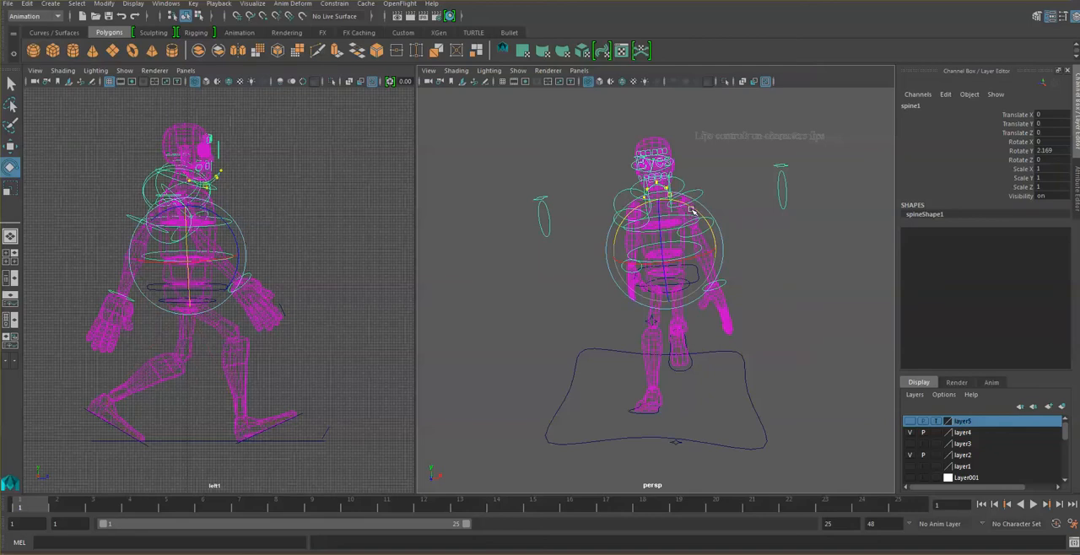
pyautogui.click(718, 200)
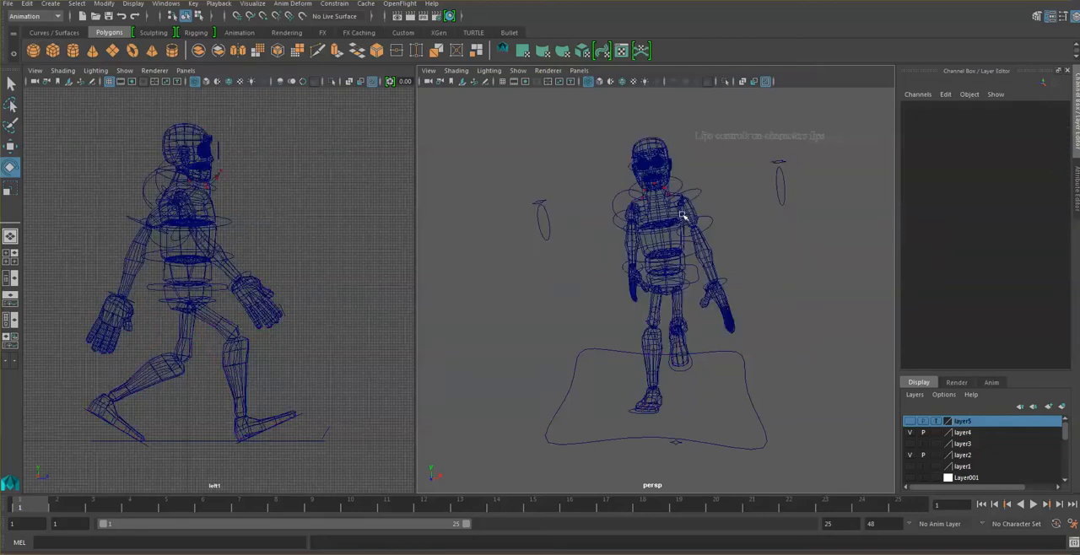
# - Rotate the spine2 control to about 2.7 in Y at frame 1 and key it
pyautogui.click(682, 216)
pyautogui.click(742, 201)
pyautogui.click(693, 218)
pyautogui.click(626, 230)
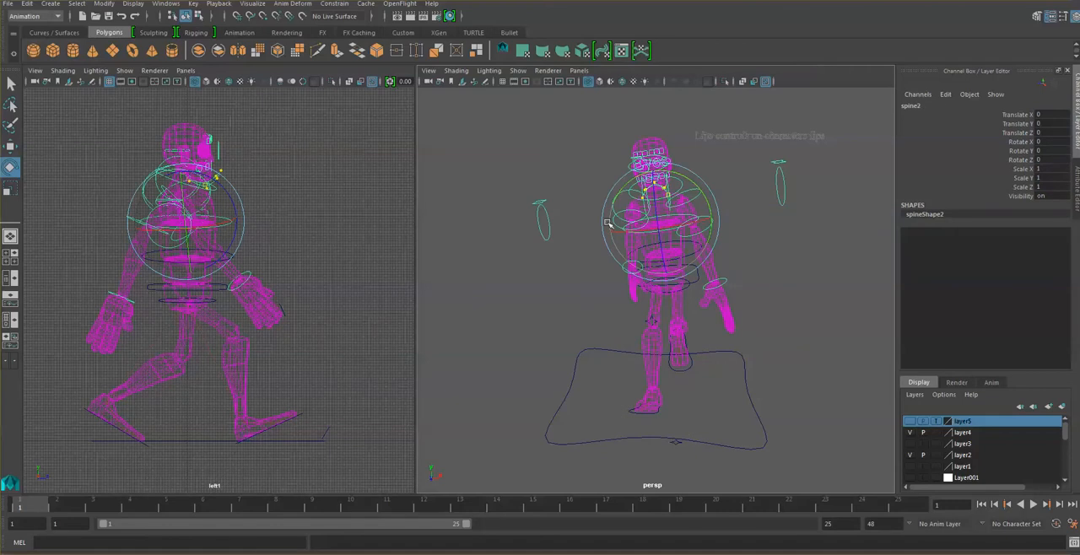
pyautogui.click(277, 207)
pyautogui.click(235, 222)
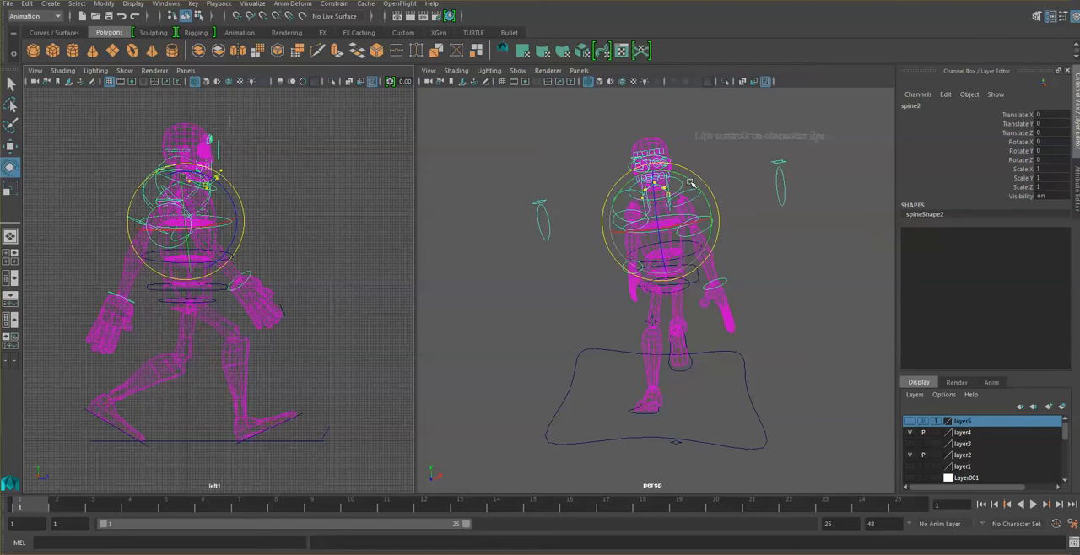
pyautogui.moveTo(691, 183); pyautogui.dragTo(688, 183)
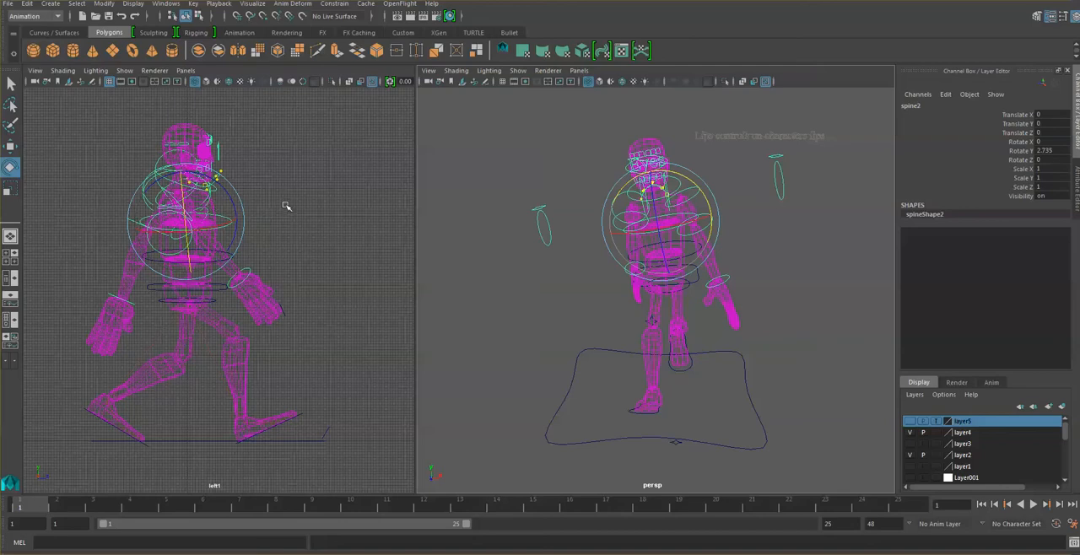
pyautogui.press('s')
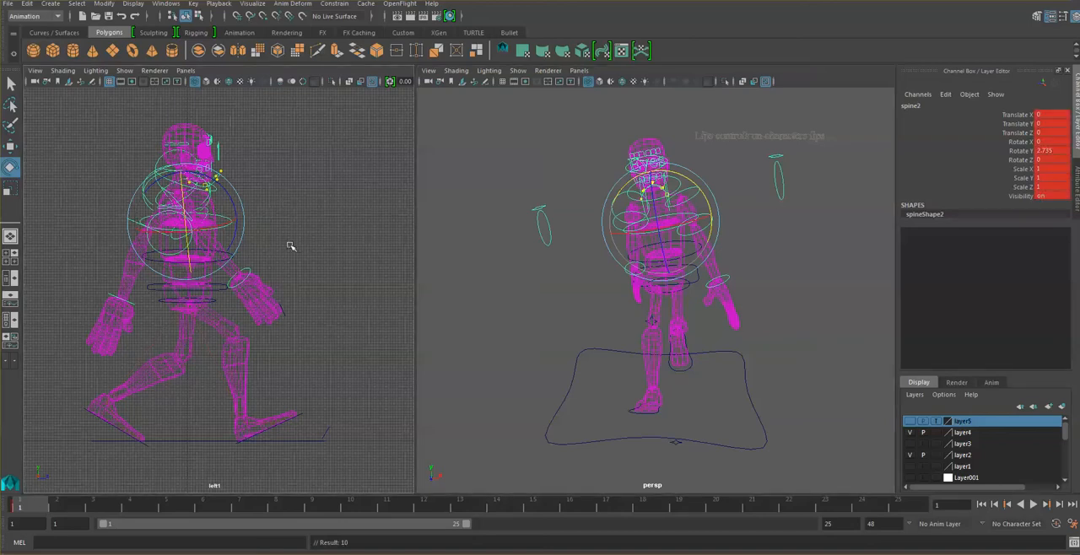
# - Key the same spine2 rotation at frame 25
pyautogui.click(280, 263)
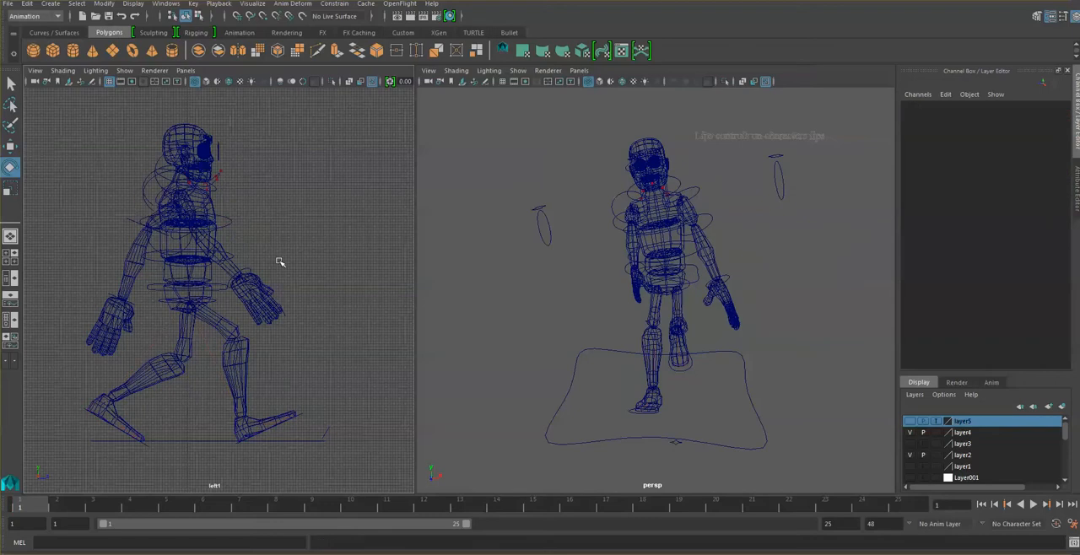
pyautogui.click(236, 221)
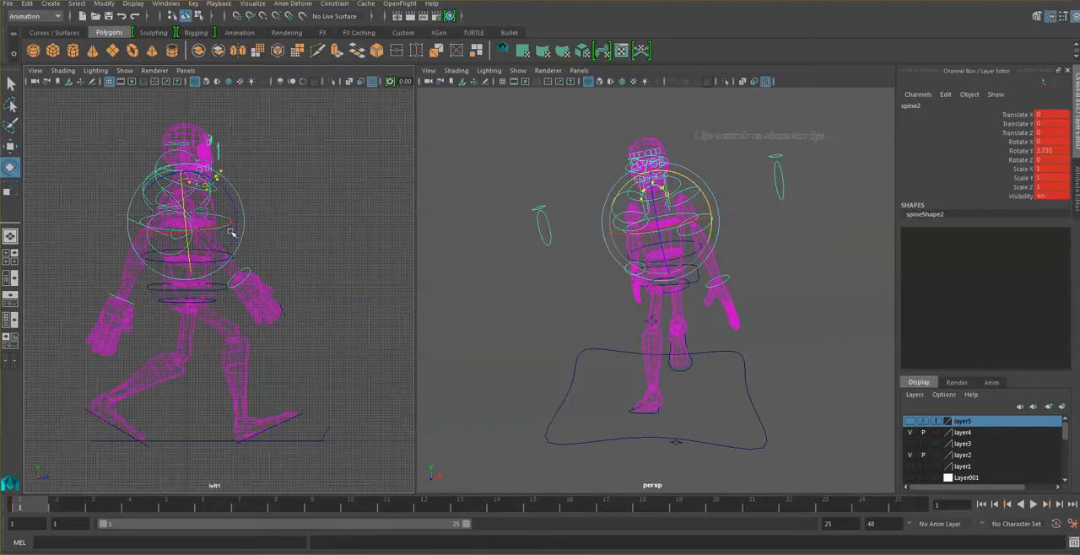
pyautogui.click(906, 507)
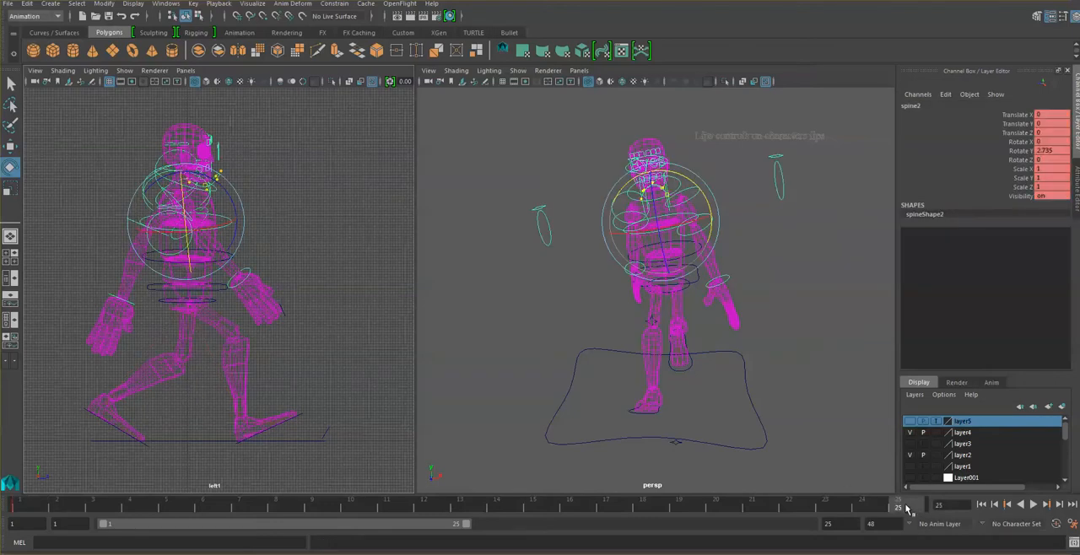
pyautogui.press('s')
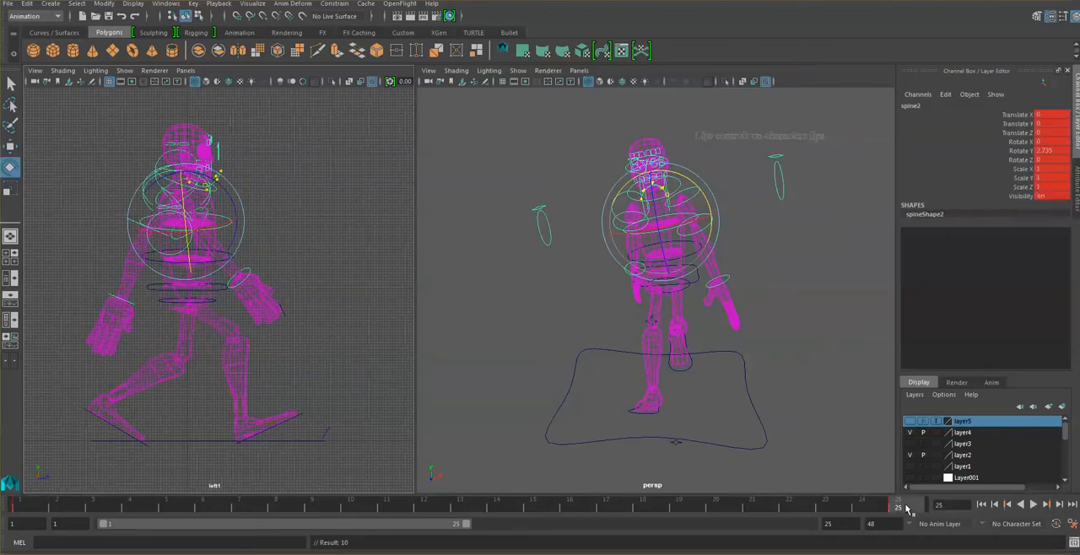
# - Key the spine1 control's tilt at frames 1 and 25
pyautogui.click(332, 311)
pyautogui.click(152, 260)
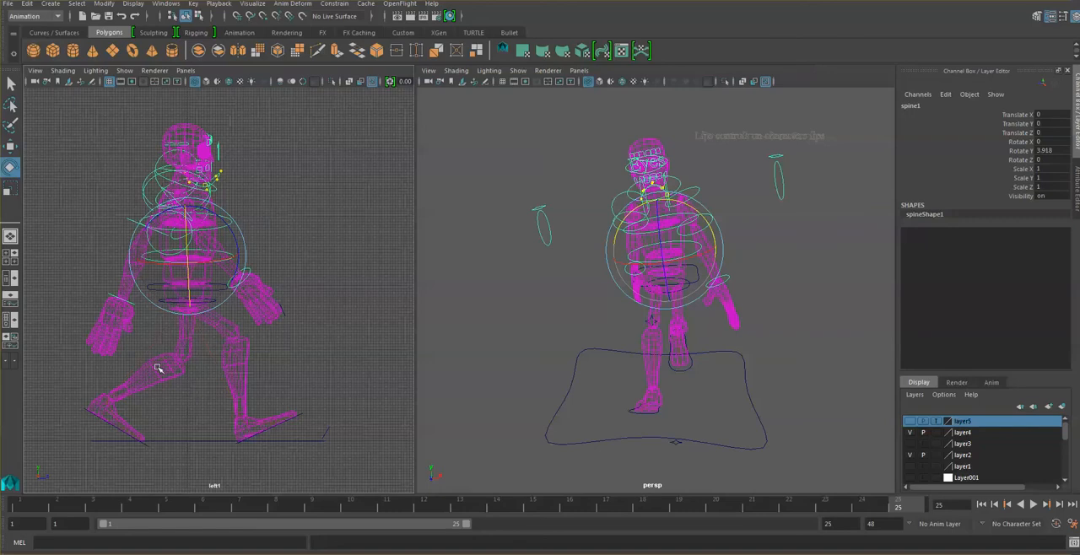
pyautogui.click(33, 508)
pyautogui.press('s')
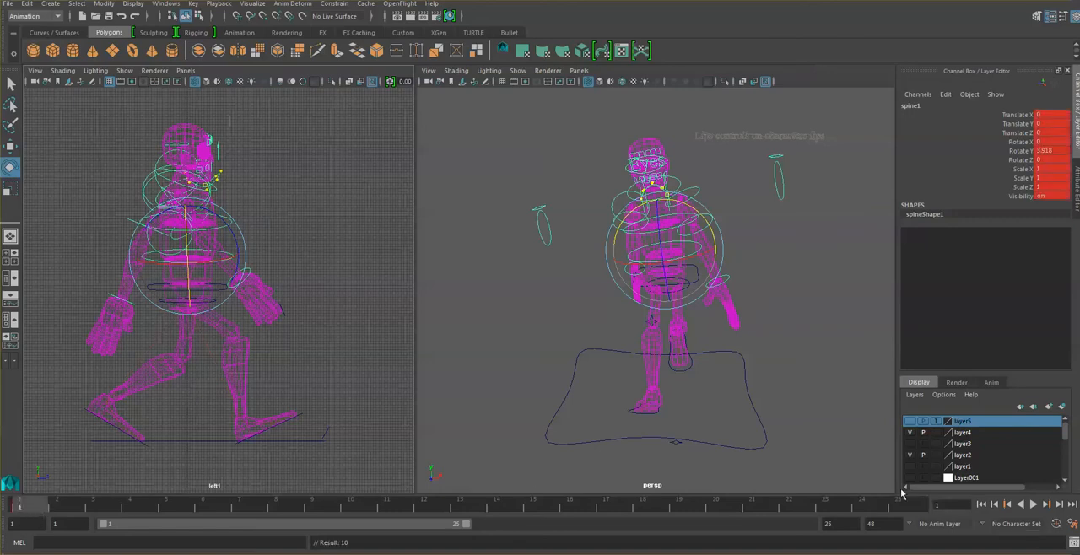
pyautogui.click(918, 508)
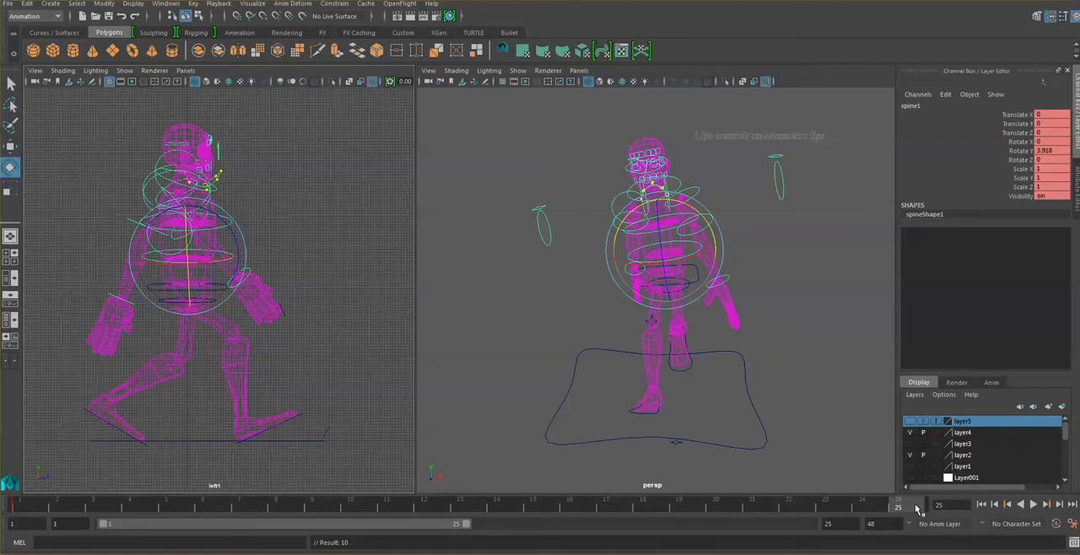
pyautogui.press('s')
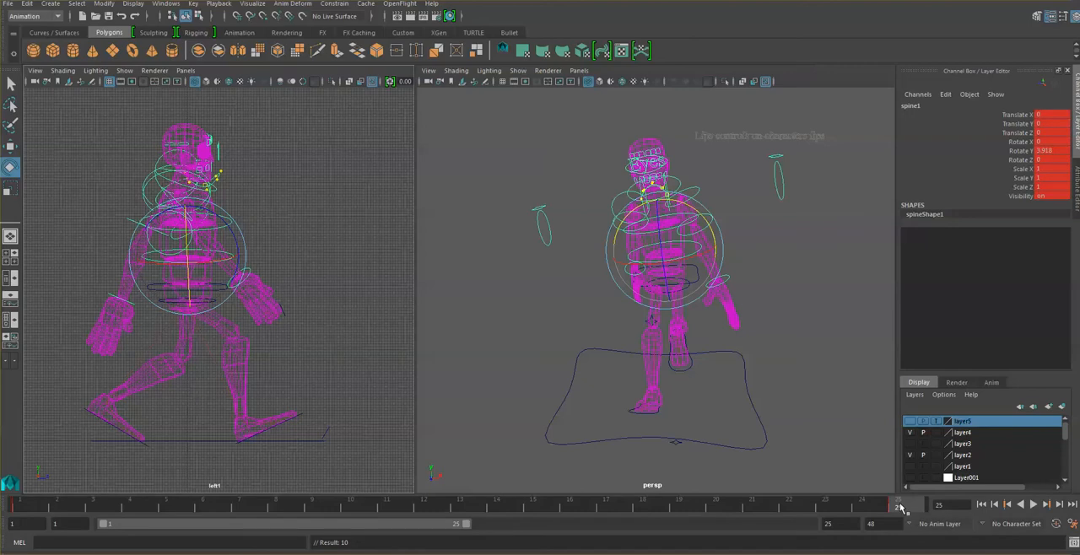
# - Key the main_spine control with the 4.4 Y rotation at frame 1 and match that pose at frame 25
pyautogui.click(271, 239)
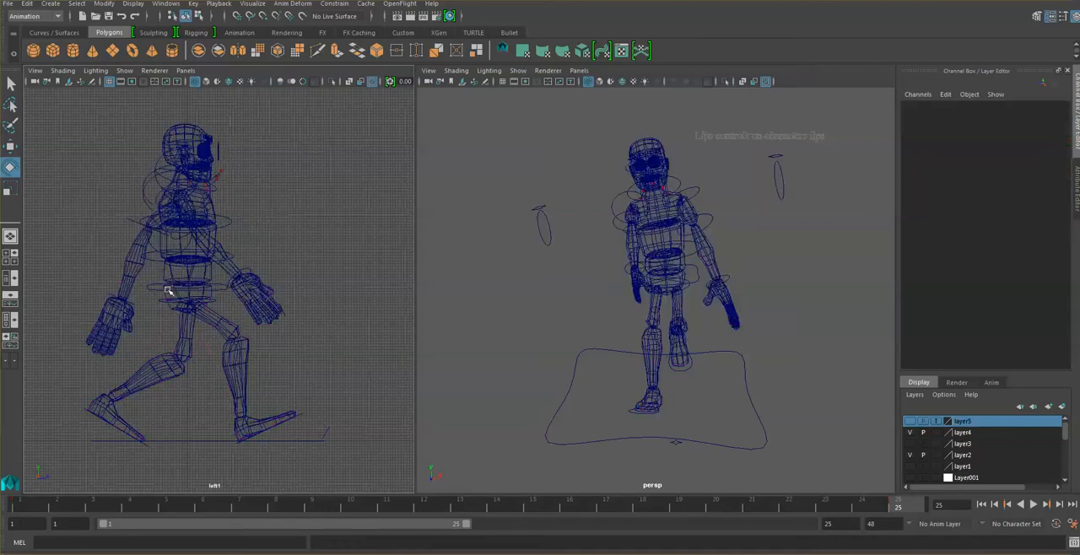
pyautogui.click(192, 297)
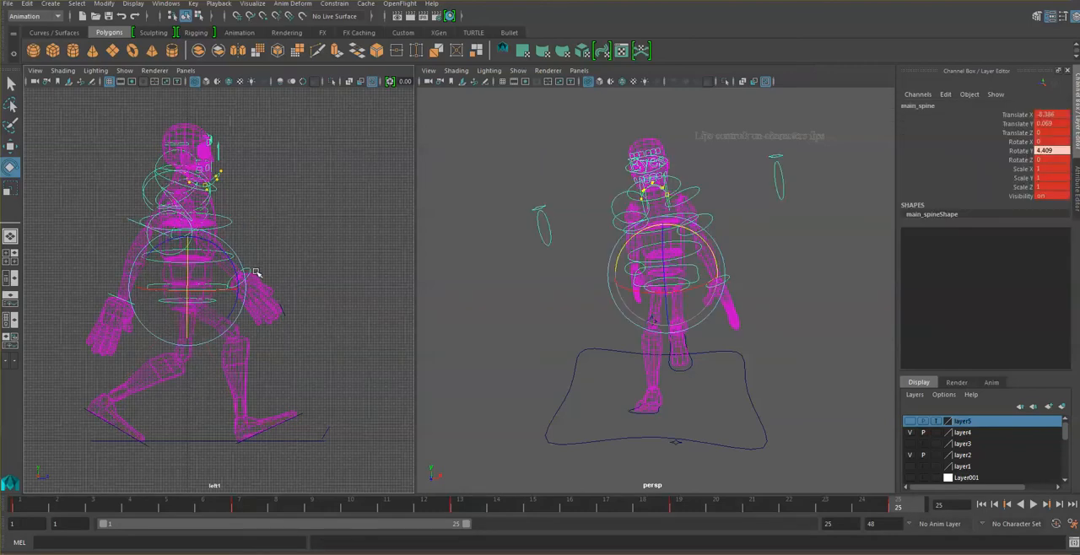
pyautogui.click(22, 506)
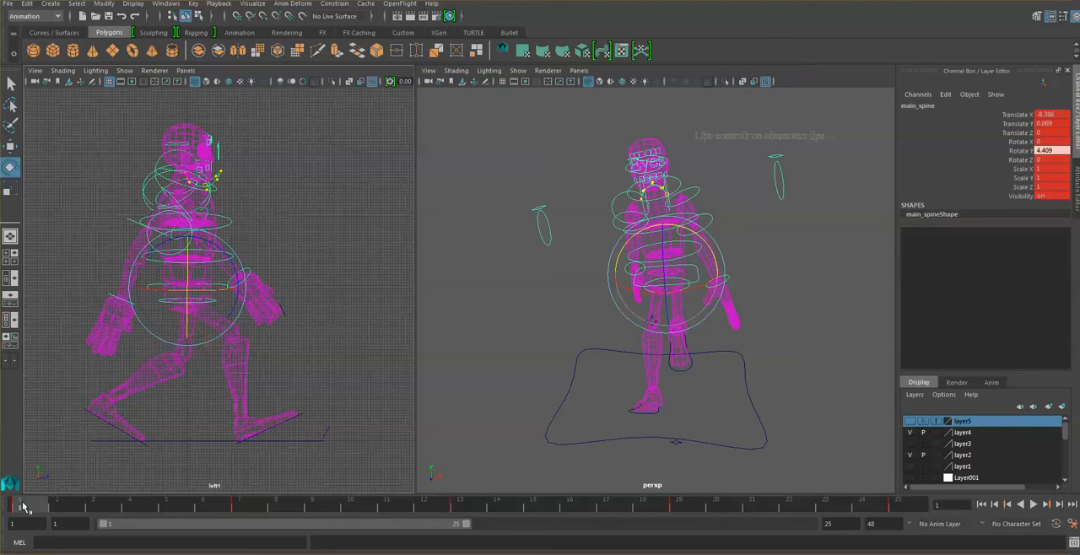
pyautogui.press('s')
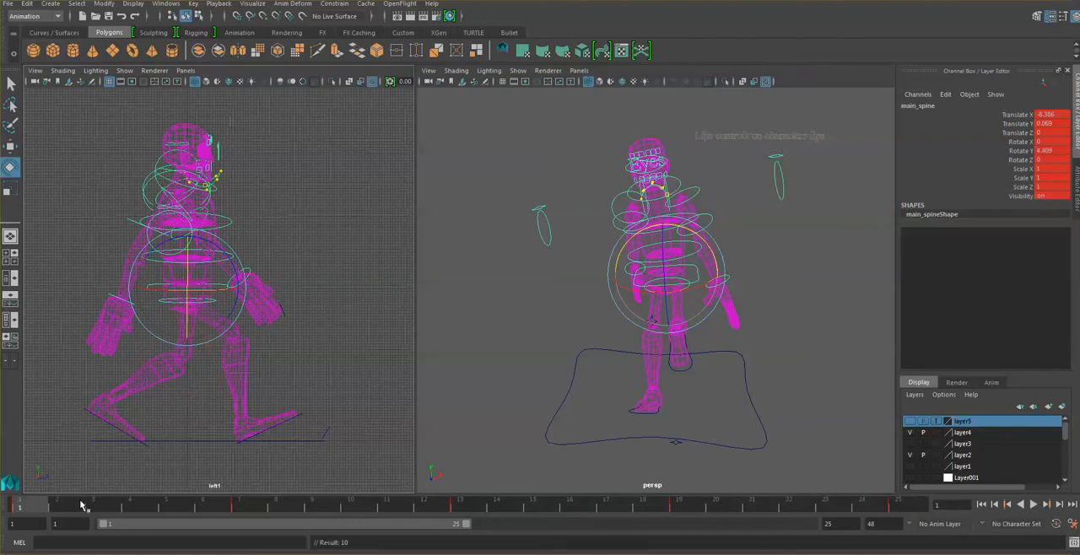
pyautogui.click(910, 506)
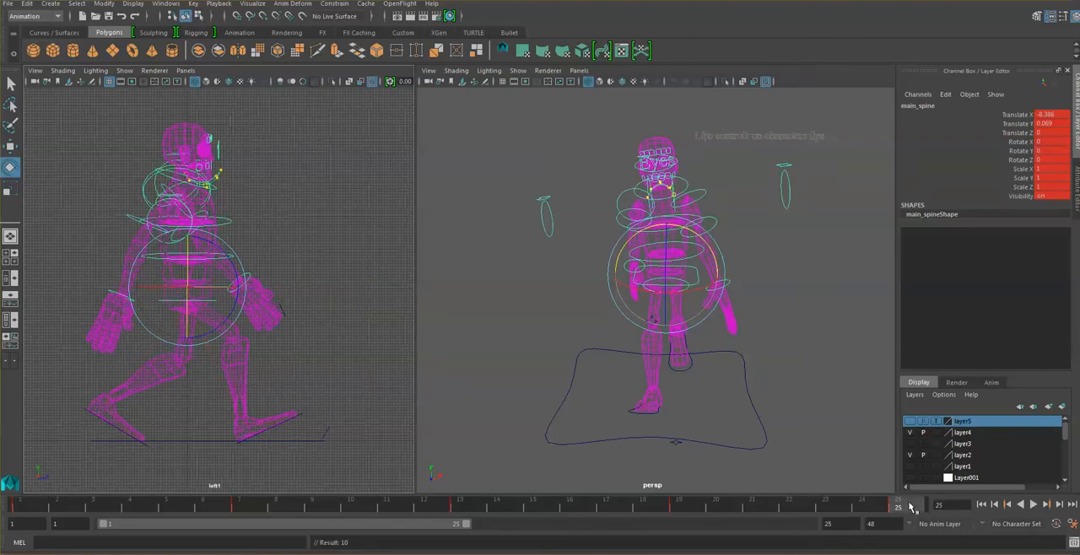
pyautogui.click(23, 507)
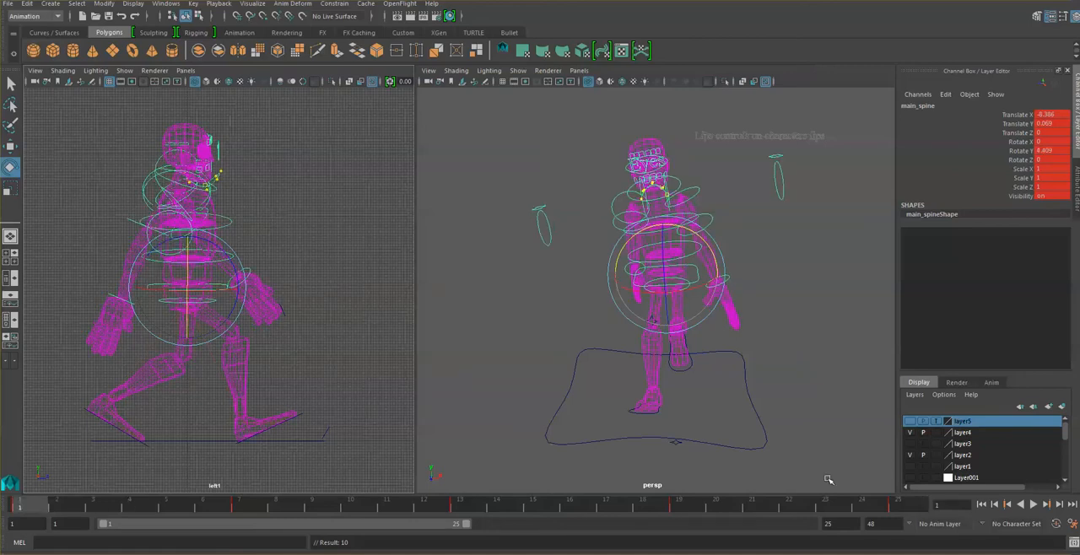
pyautogui.click(910, 508)
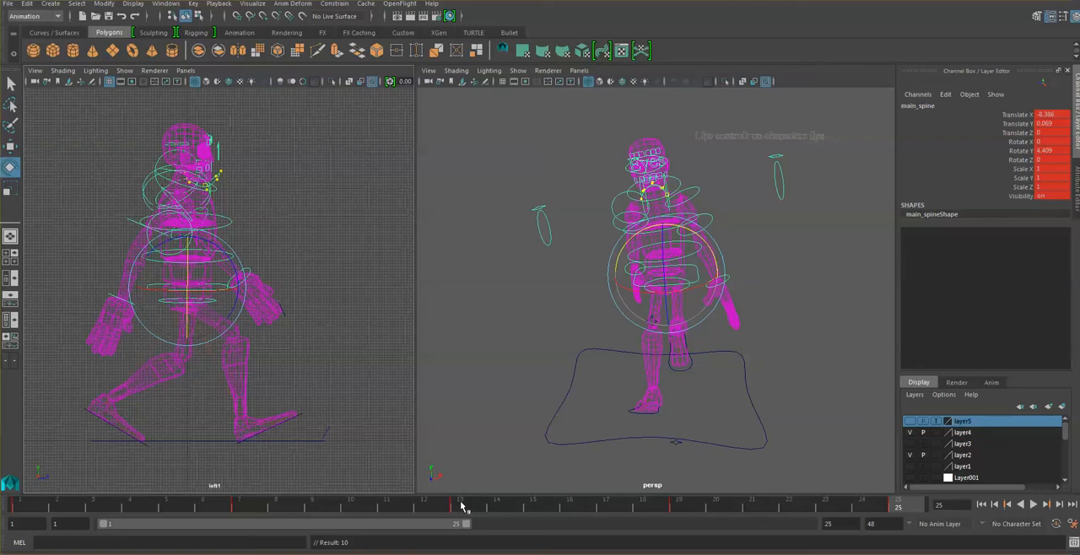
# - Check the 25-frame walk cycle chart in the browser and return to Maya to work on contact frame 13
pyautogui.hotkey('alt', 'Tab')
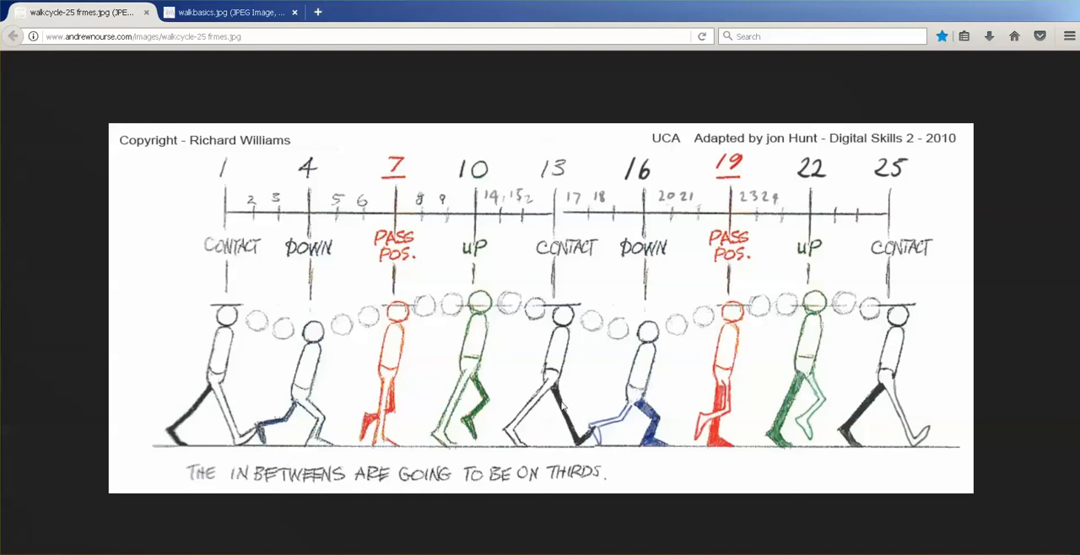
pyautogui.click(483, 554)
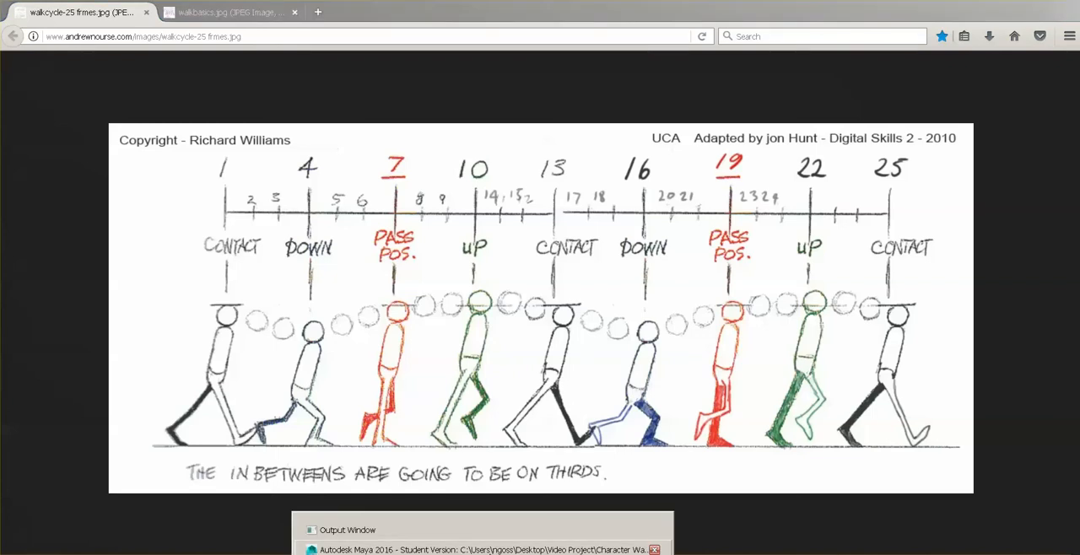
pyautogui.click(477, 549)
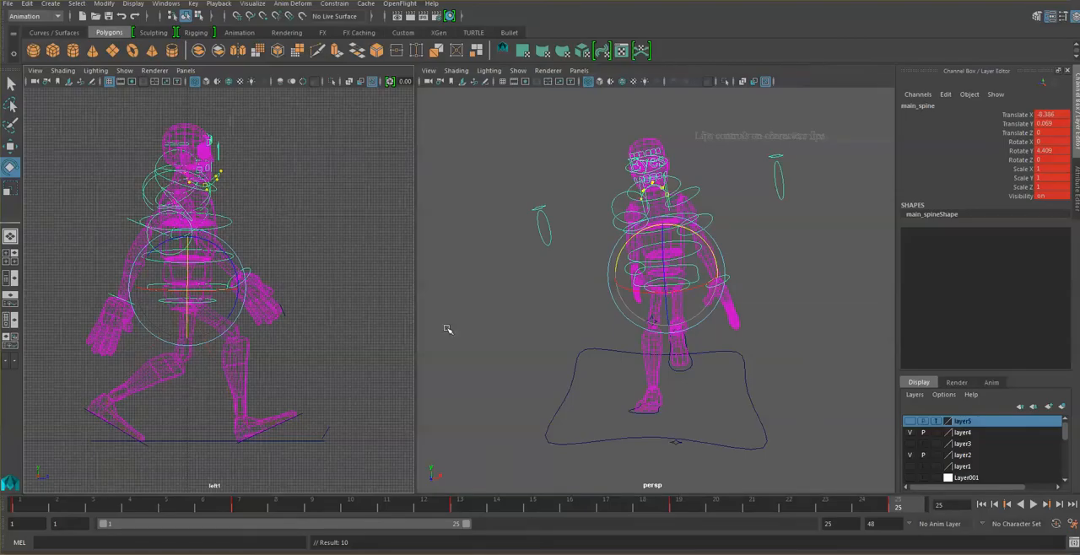
pyautogui.click(463, 505)
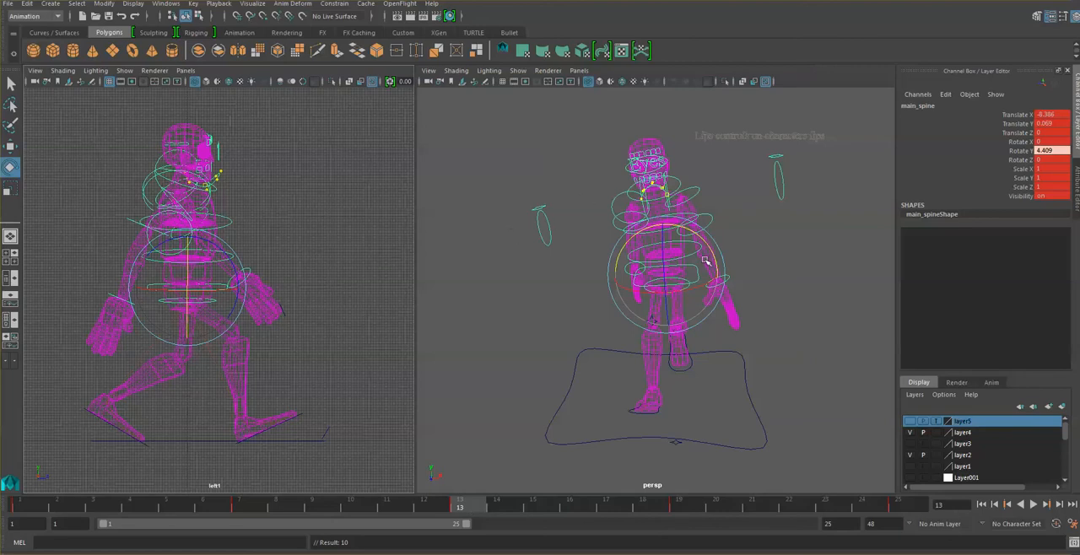
pyautogui.scroll(5, 709, 263)
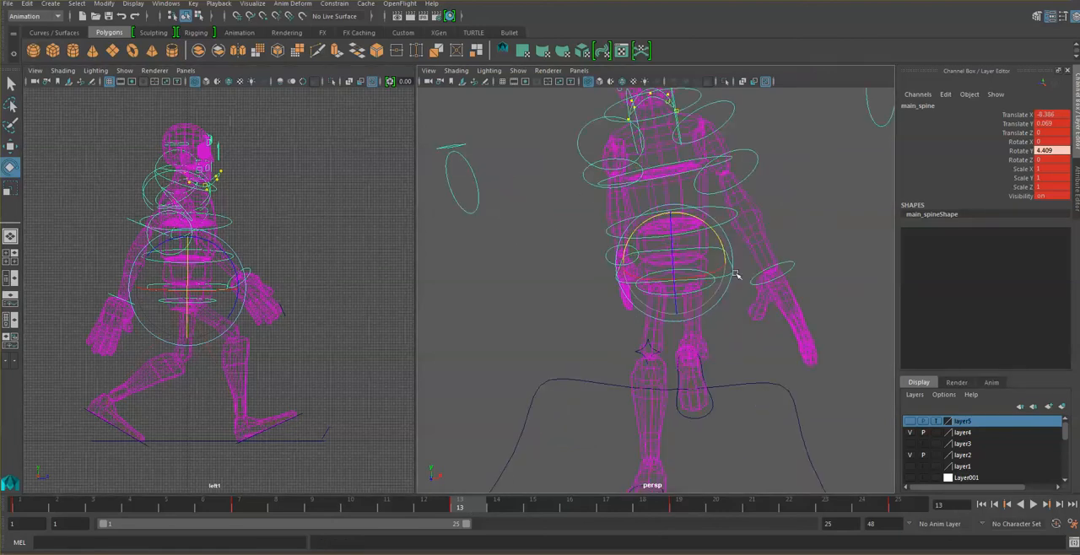
pyautogui.click(736, 272)
pyautogui.click(733, 266)
pyautogui.moveTo(716, 239); pyautogui.dragTo(723, 254)
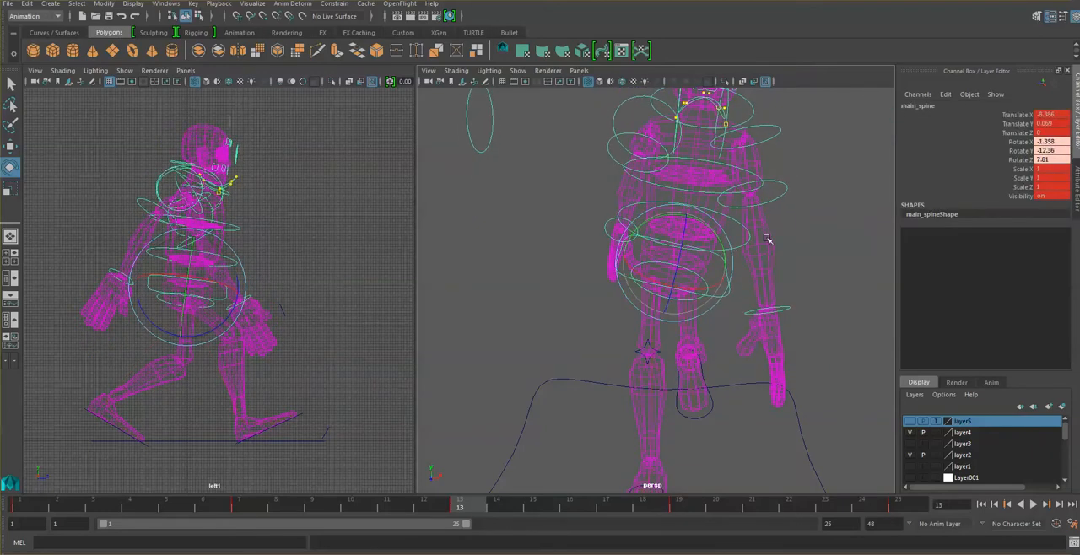
pyautogui.hotkey('ctrl', 'z')
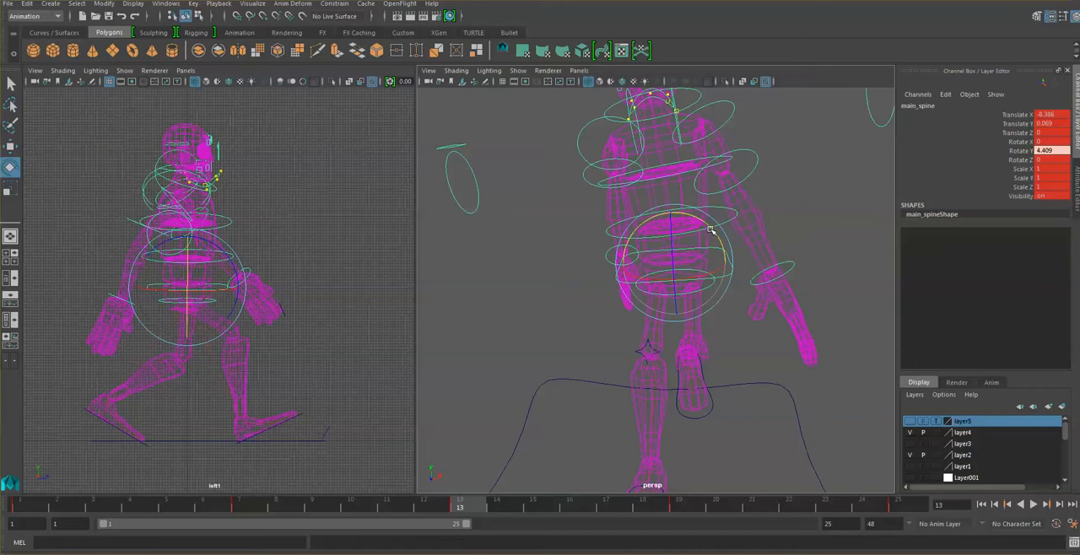
# - At frame 13, tilt the main_spine control to about -9.1 and the spine1 control to about -4.5 in Y
pyautogui.moveTo(684, 218); pyautogui.dragTo(696, 223)
pyautogui.click(760, 234)
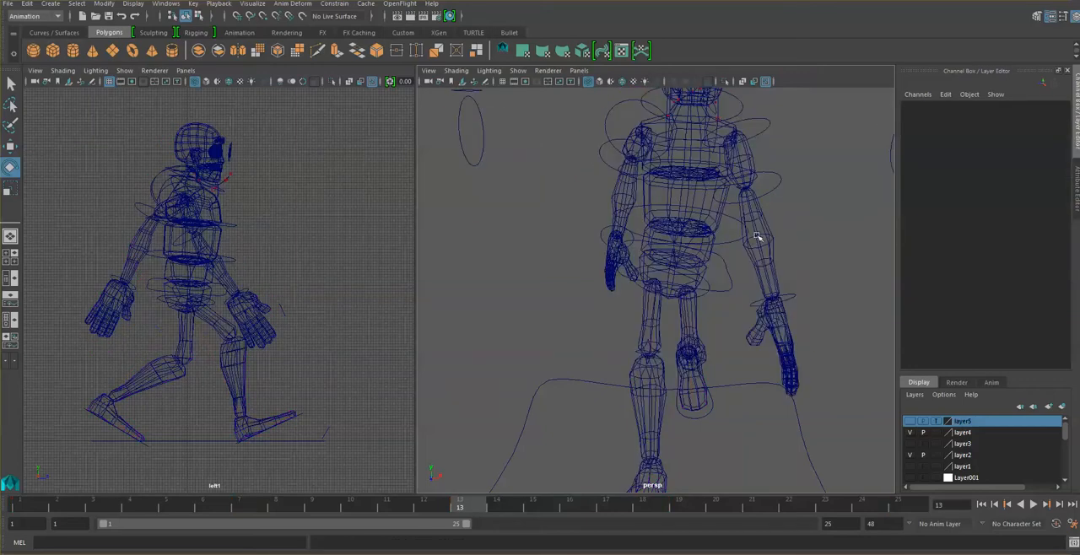
pyautogui.click(739, 241)
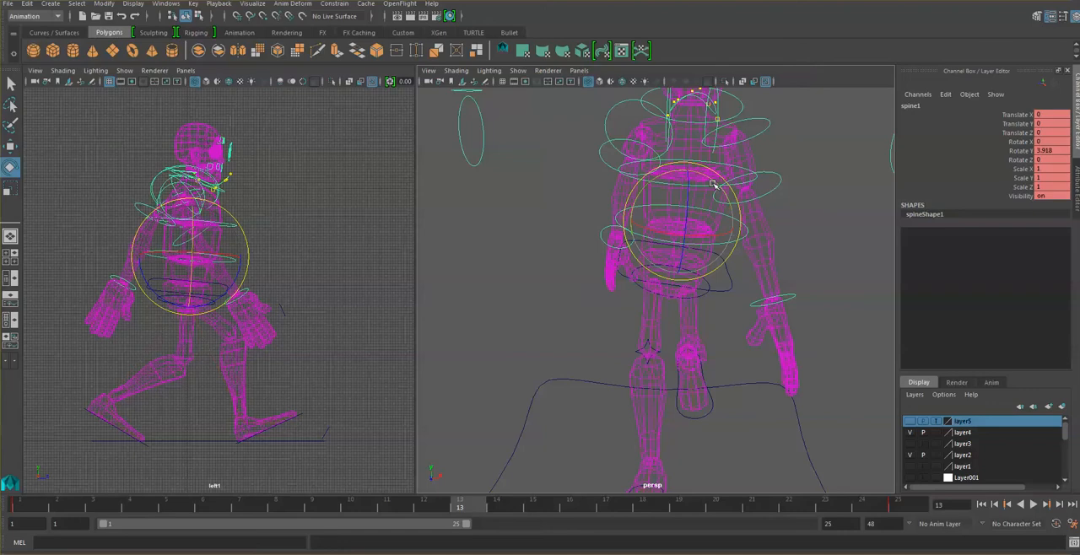
pyautogui.moveTo(714, 182); pyautogui.dragTo(718, 186)
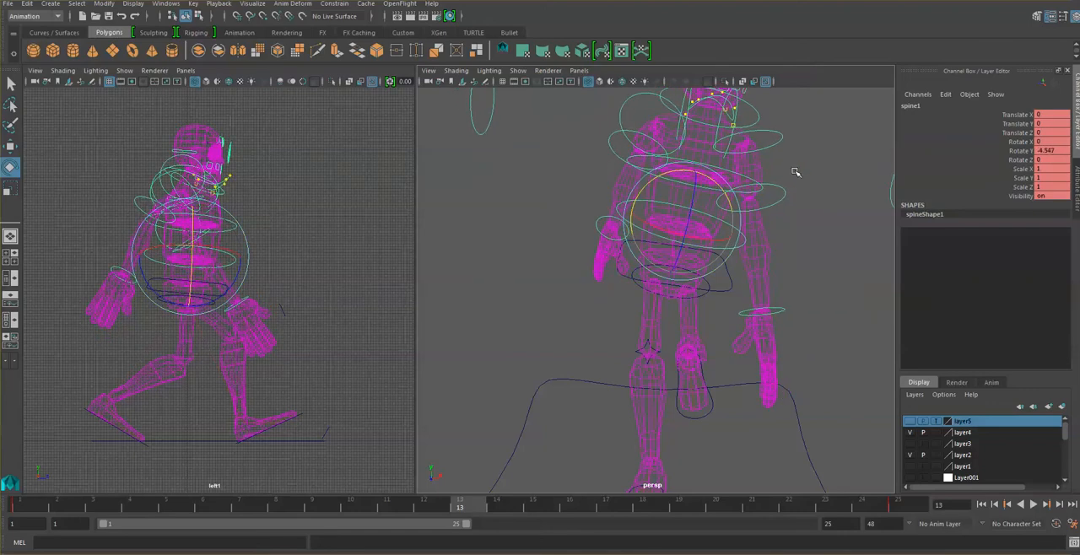
# - Rotate the spine2 control to about -1.7 in Y at frame 13 and key it
pyautogui.click(722, 177)
pyautogui.click(654, 177)
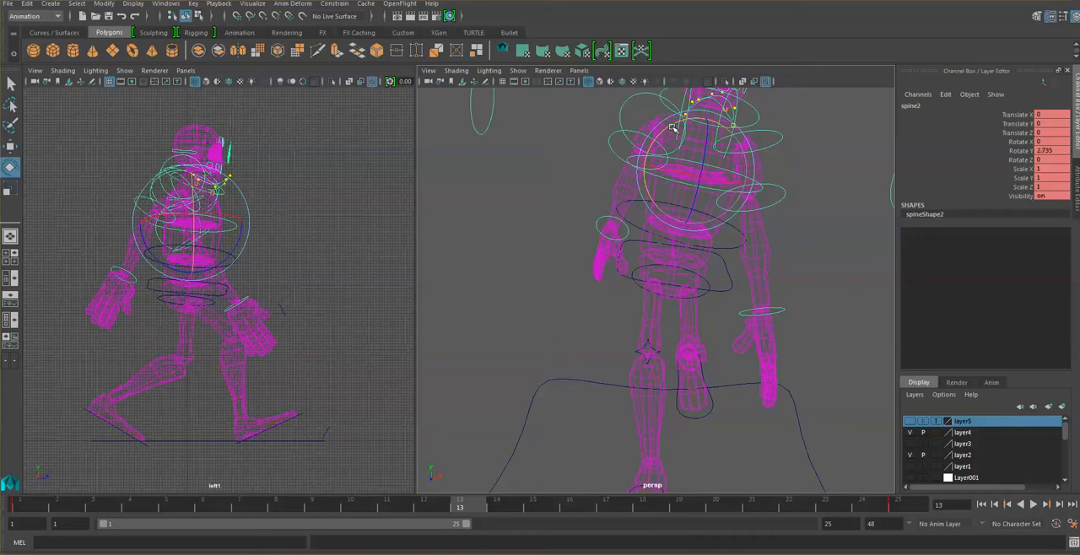
pyautogui.moveTo(673, 126); pyautogui.dragTo(675, 124)
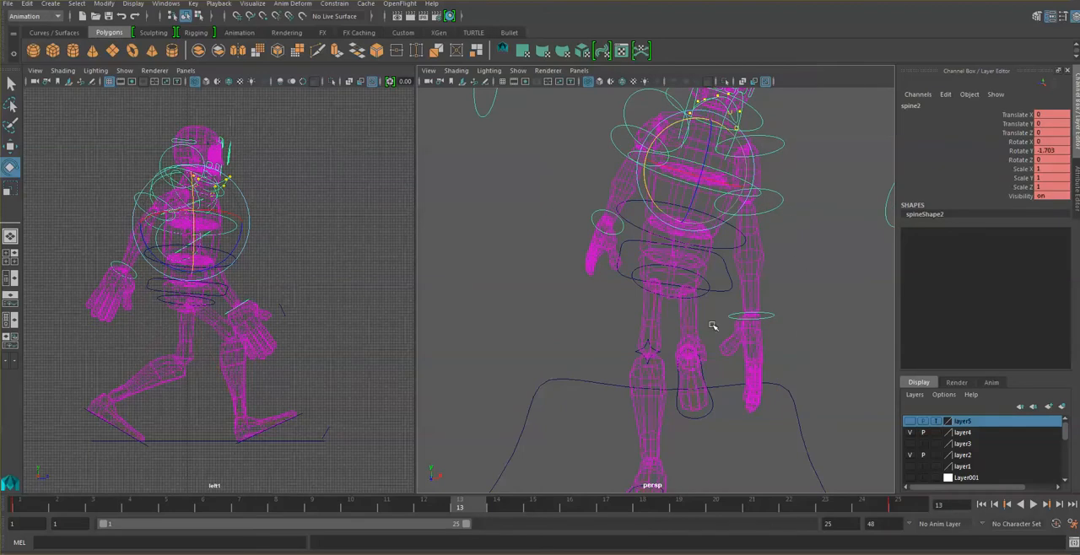
pyautogui.press('s')
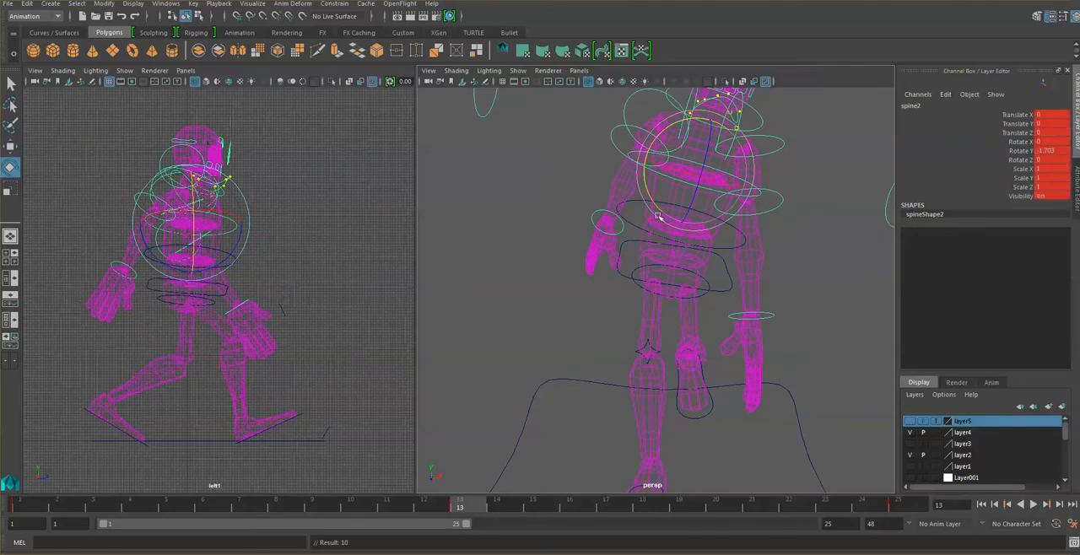
# - Key the spine1 and main_spine rotations at frame 13
pyautogui.press('Up')
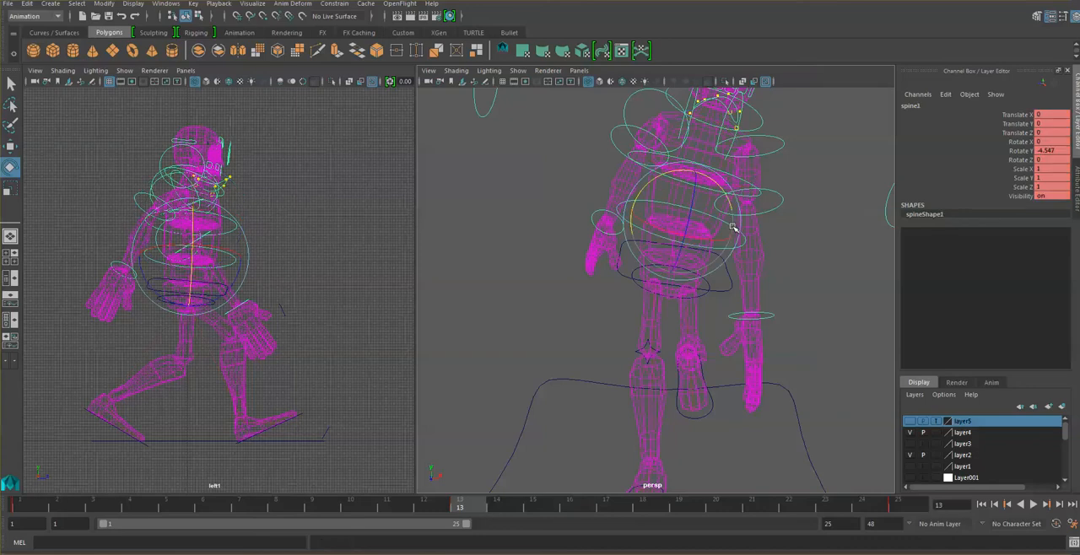
pyautogui.press('Up')
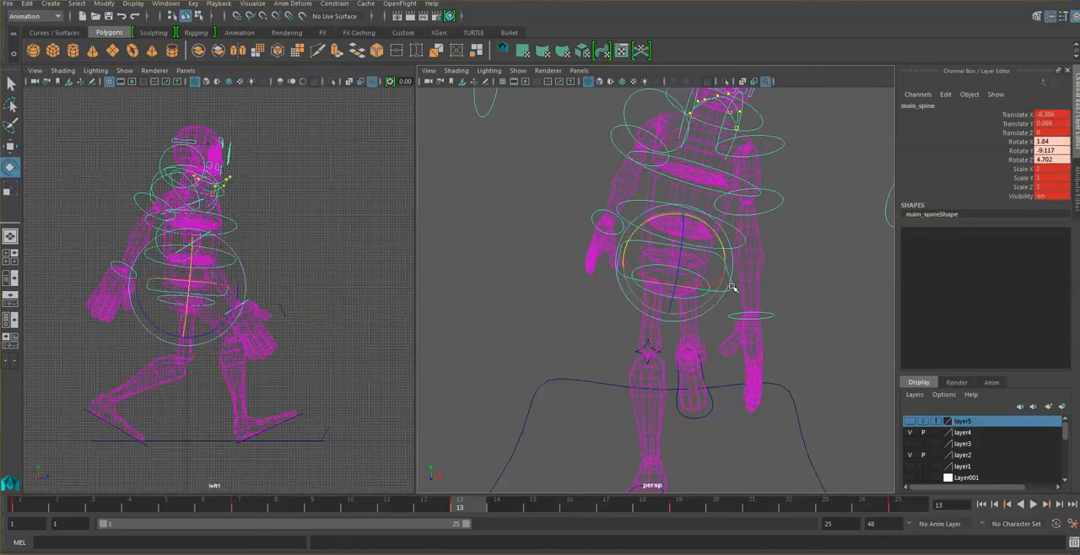
pyautogui.press('s')
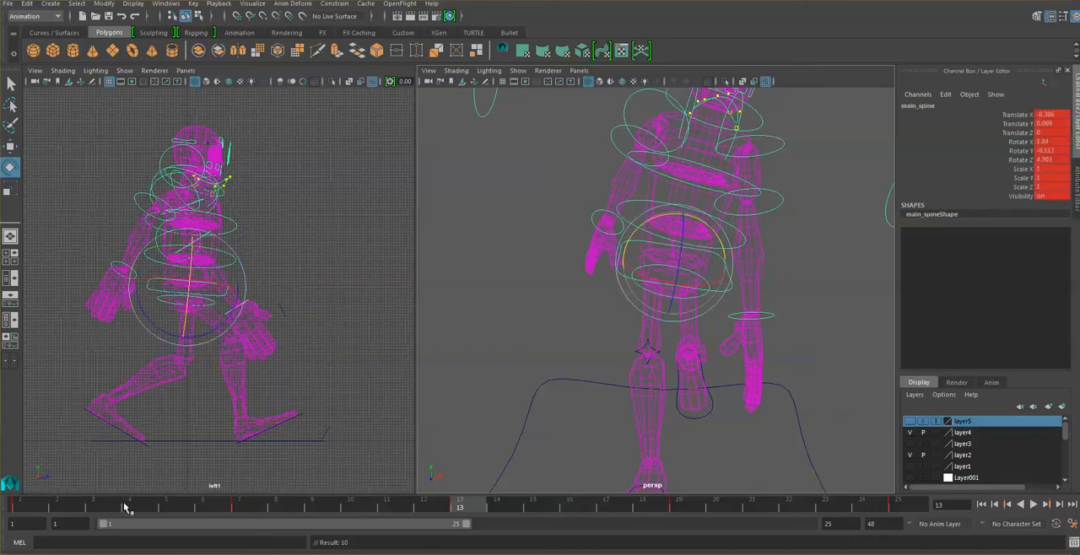
# - Compare the contact poses at frames 1, 25 and 13, and play back the walk from an angled view
pyautogui.click(21, 509)
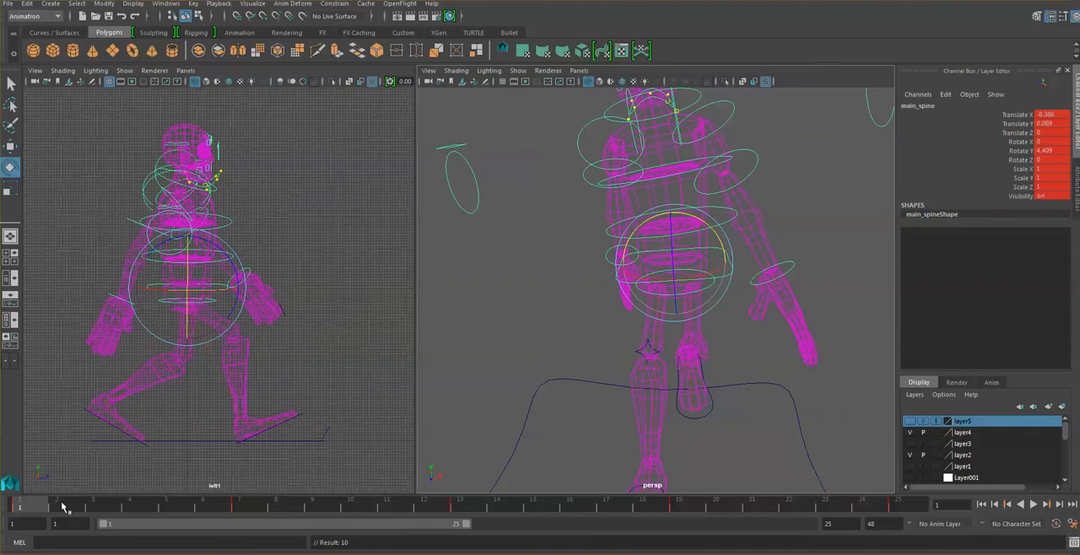
pyautogui.click(905, 506)
pyautogui.click(461, 507)
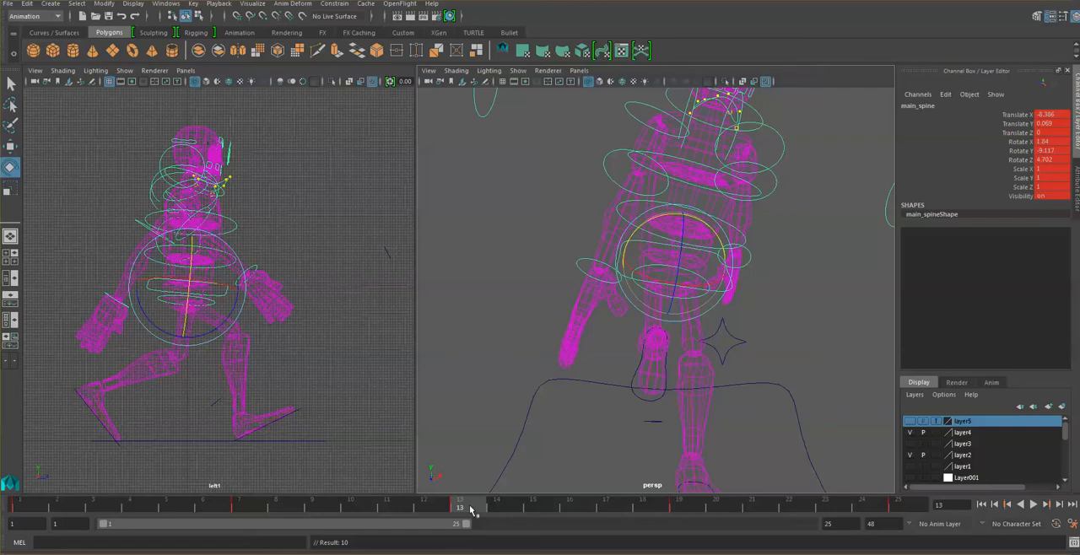
pyautogui.click(800, 285)
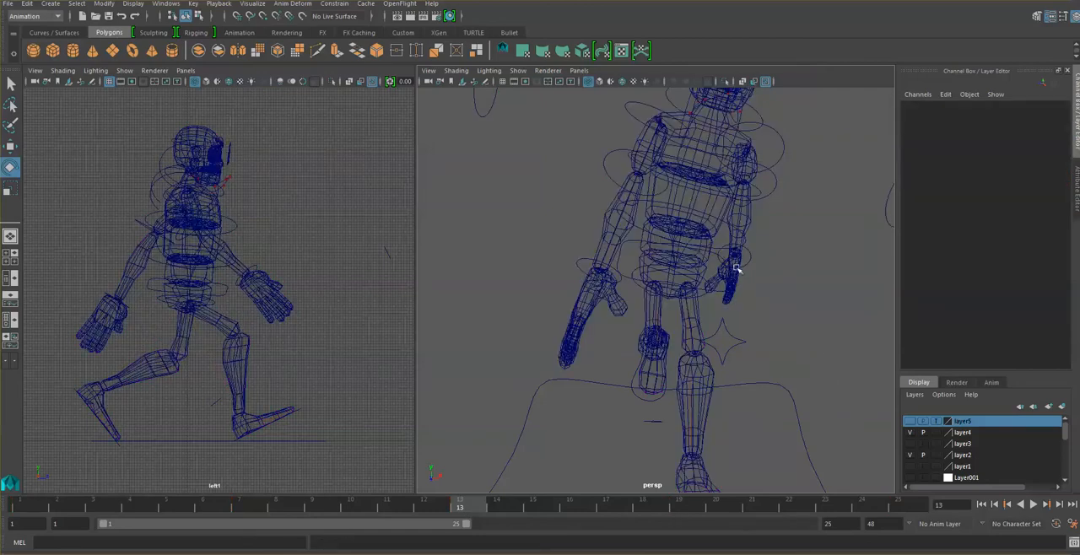
pyautogui.keyDown('alt'); pyautogui.moveTo(738, 270); pyautogui.dragTo(819, 258); pyautogui.keyUp('alt')
pyautogui.click(1034, 505)
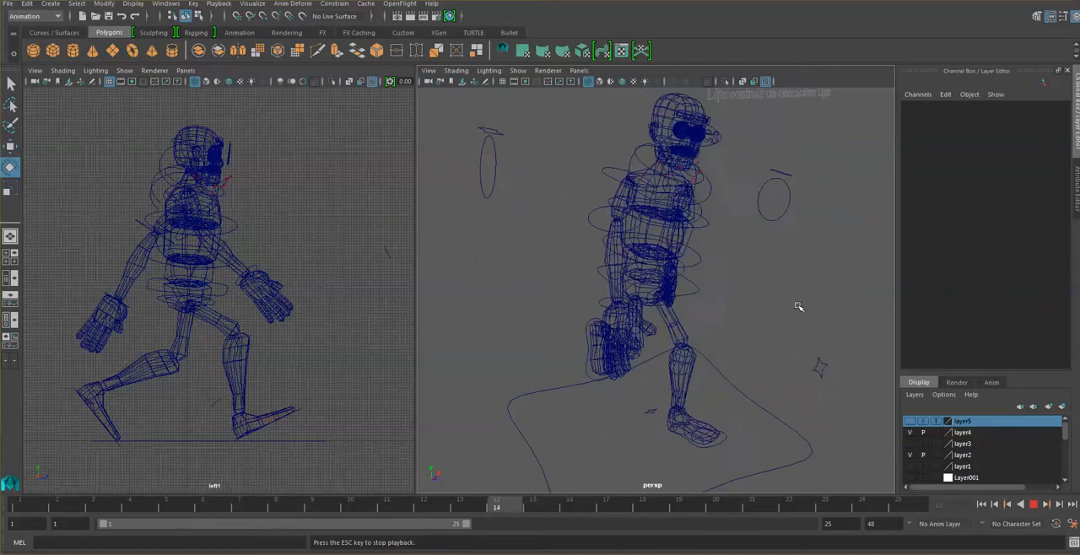
pyautogui.click(1036, 506)
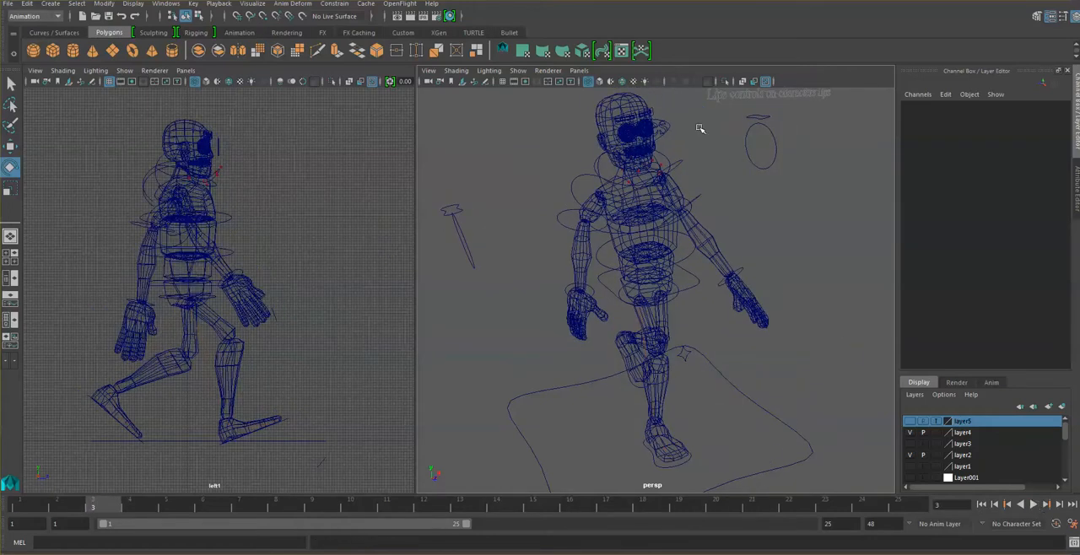
# - Rotate the head control to about 5.1 in Y at frame 1 and key that pose at frames 1 and 25
pyautogui.click(668, 158)
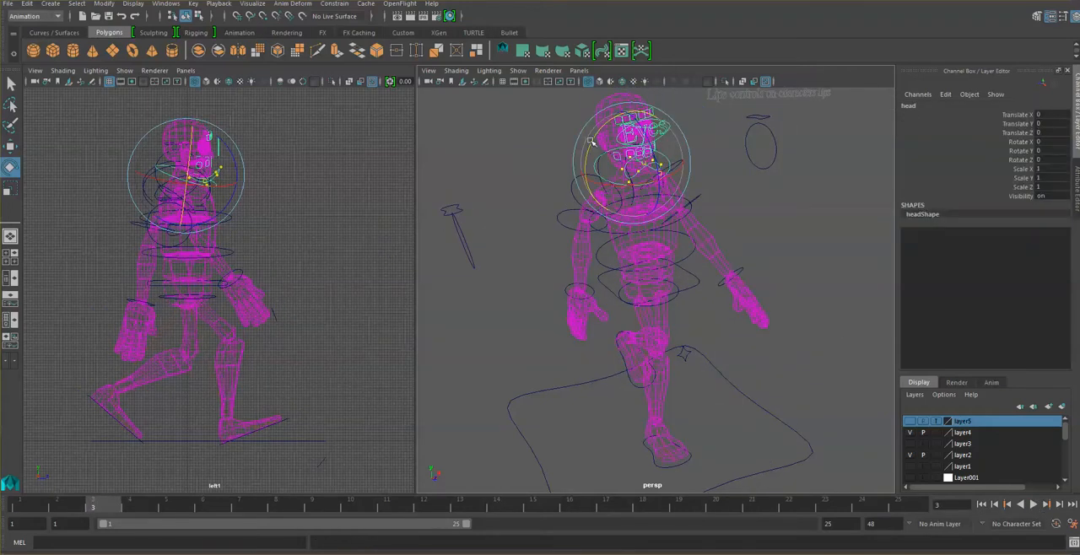
pyautogui.moveTo(592, 141)
pyautogui.mouseDown()
pyautogui.moveTo(606, 118)
pyautogui.moveTo(603, 131)
pyautogui.mouseUp()
pyautogui.click(20, 505)
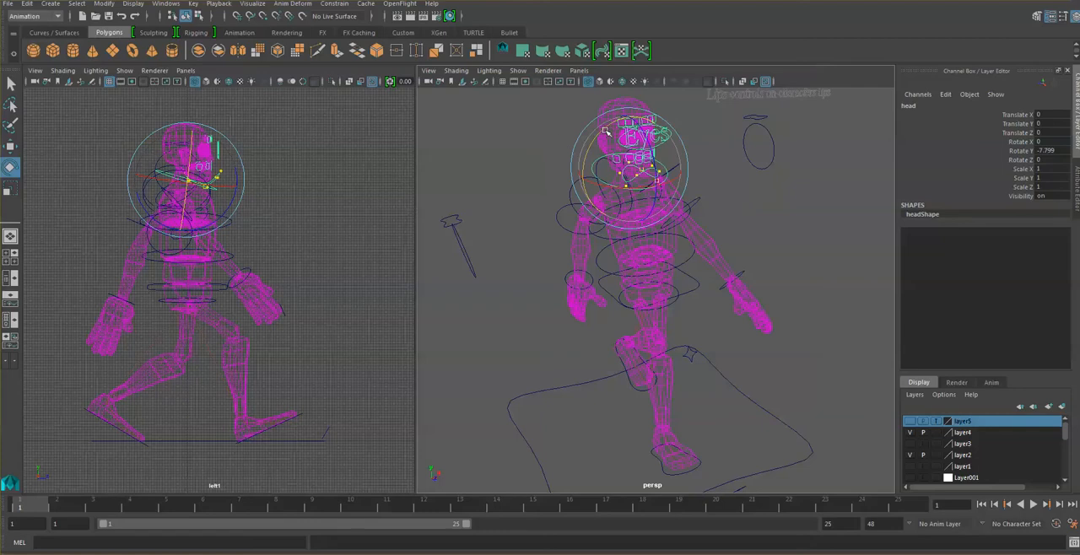
pyautogui.moveTo(605, 129); pyautogui.dragTo(599, 138)
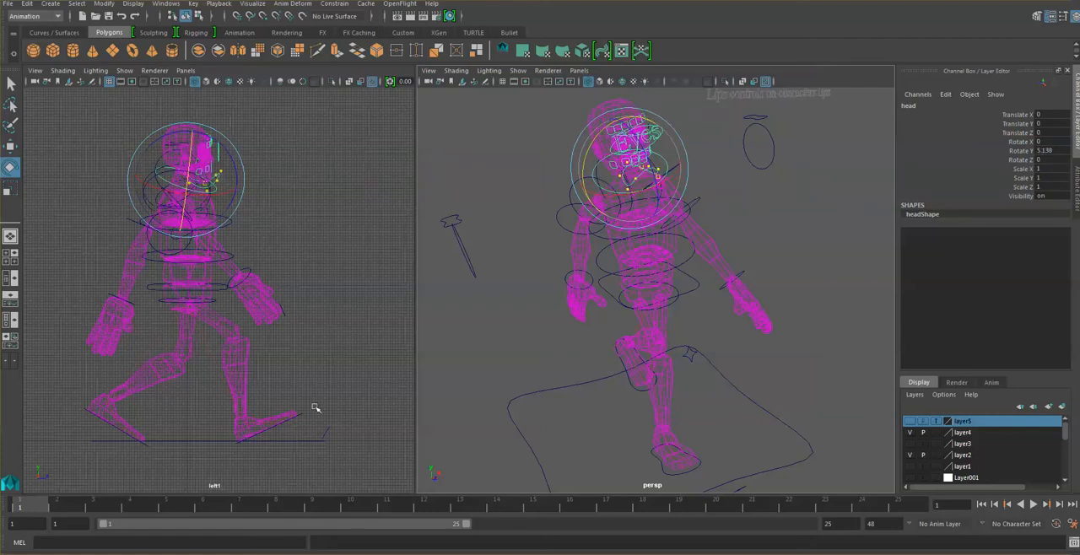
pyautogui.press('s')
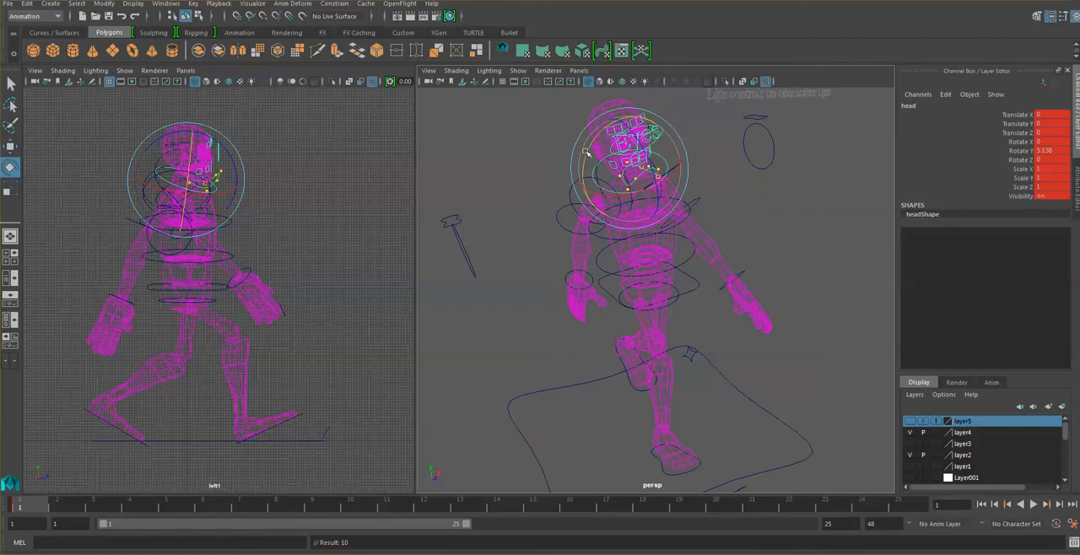
pyautogui.click(899, 507)
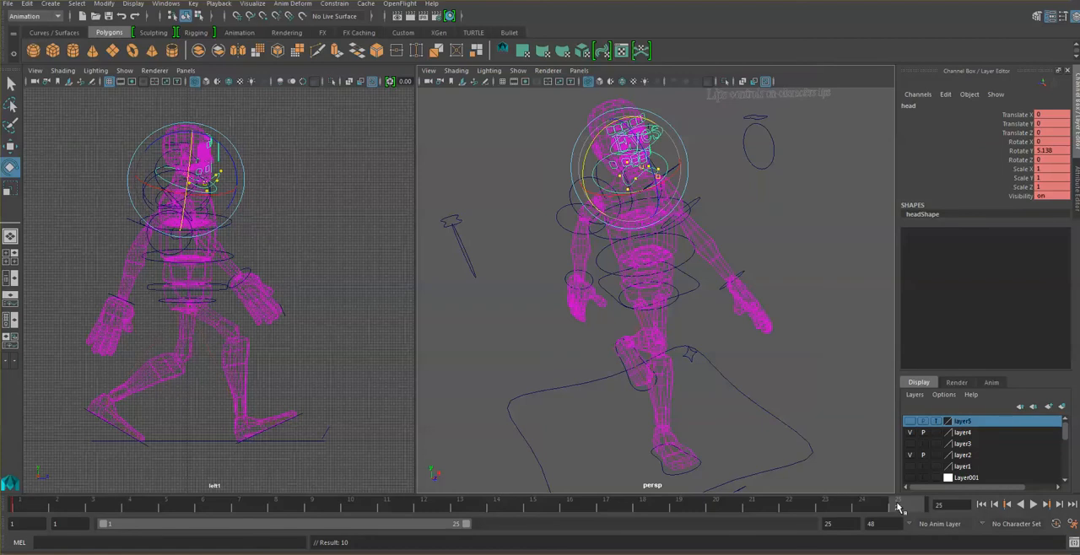
pyautogui.press('s')
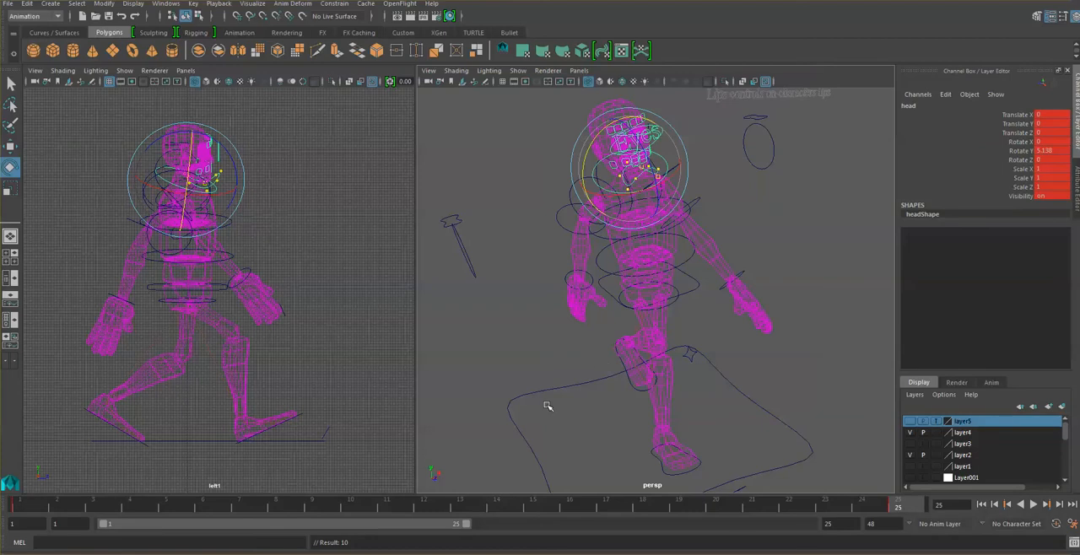
# - Counter-rotate the head control to about -20.4 in Y at frame 13, key it, and play back the walk
pyautogui.click(464, 506)
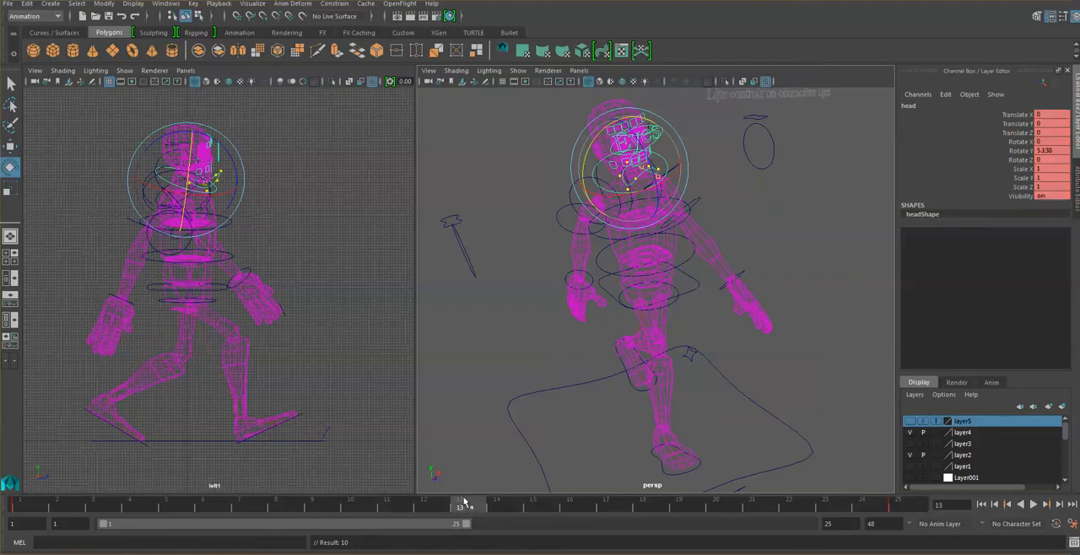
pyautogui.moveTo(593, 141); pyautogui.dragTo(605, 130)
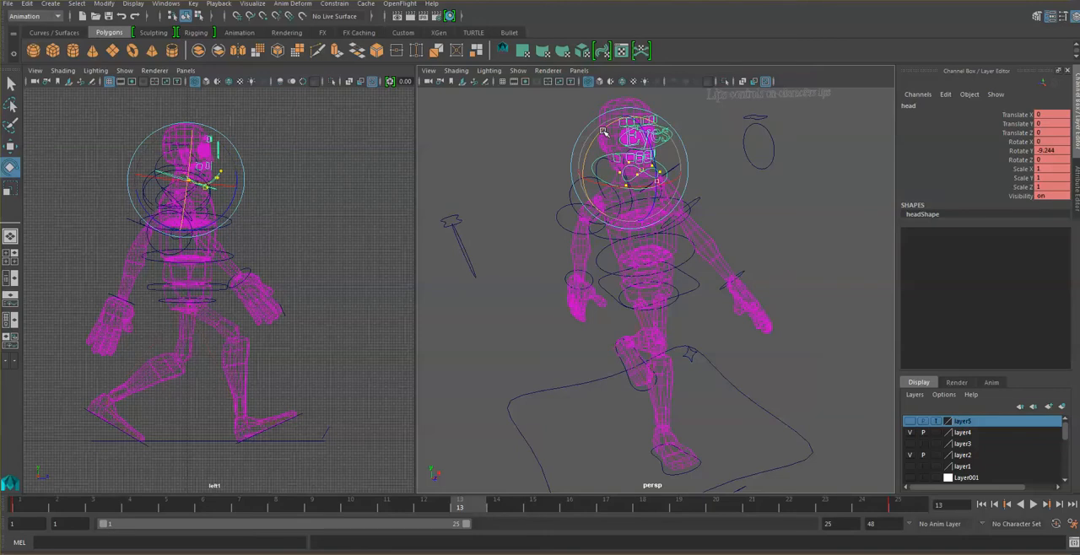
pyautogui.press('s')
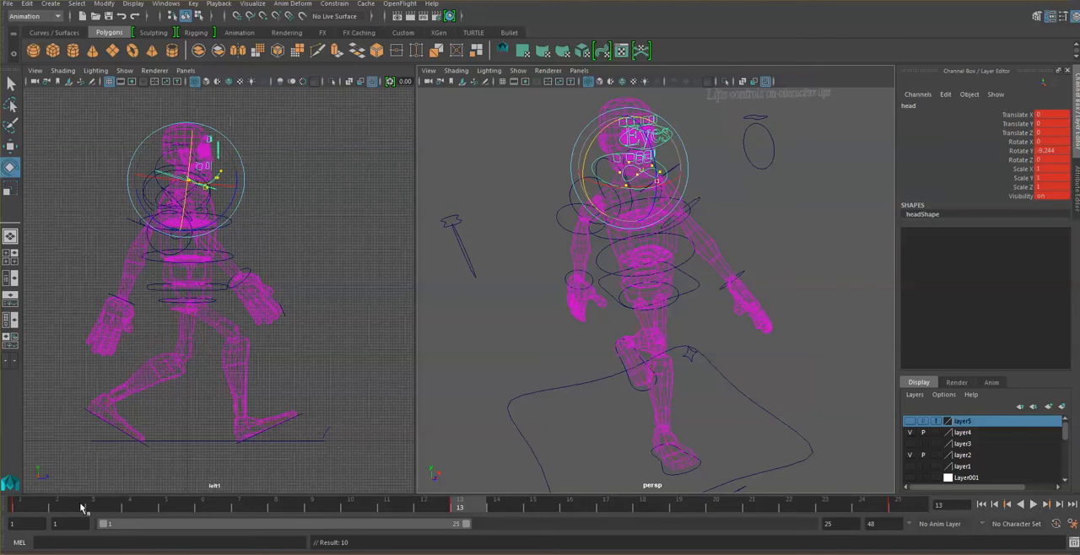
pyautogui.moveTo(18, 510); pyautogui.dragTo(822, 479)
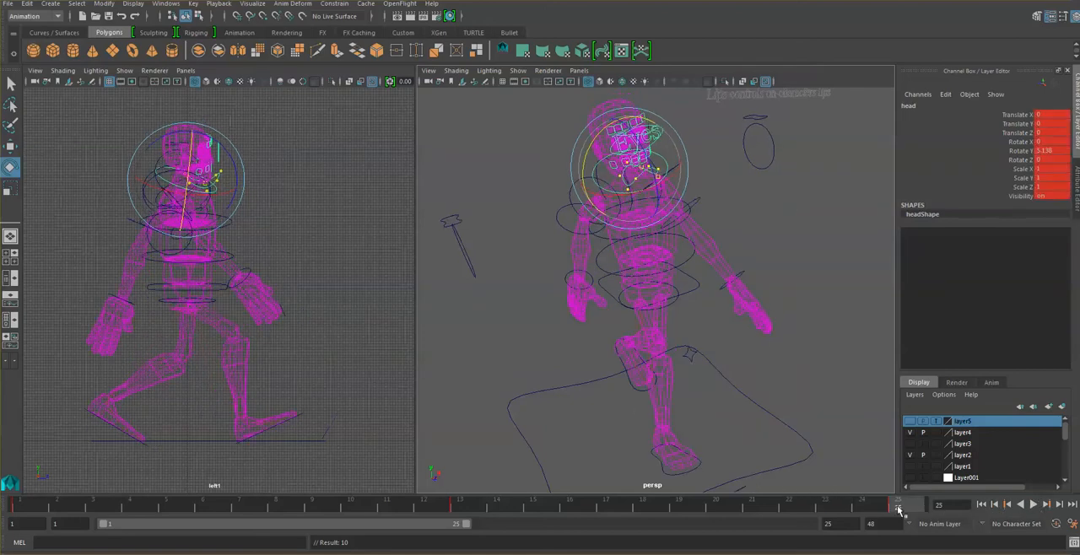
pyautogui.click(473, 505)
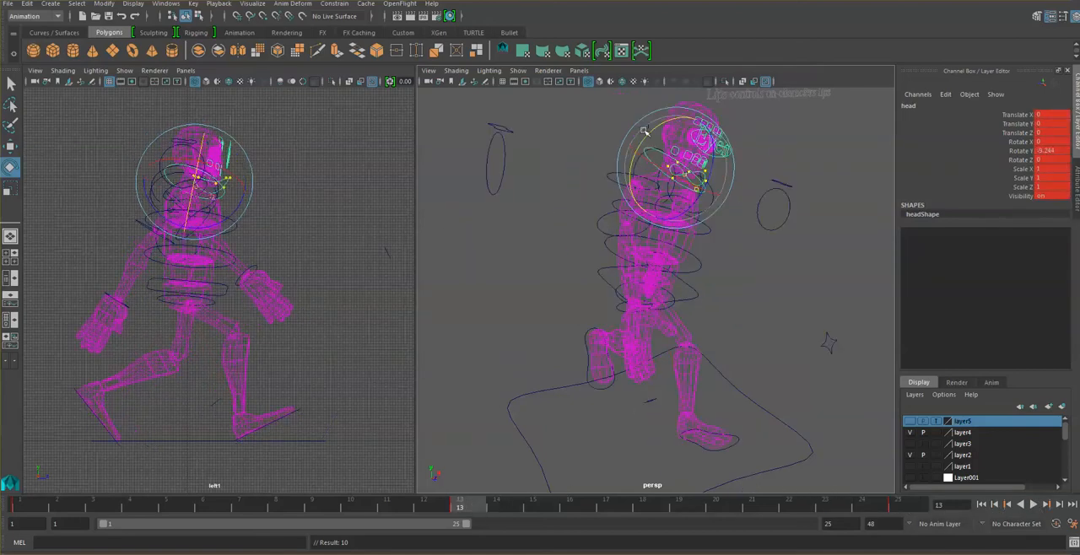
pyautogui.moveTo(658, 129); pyautogui.dragTo(664, 123)
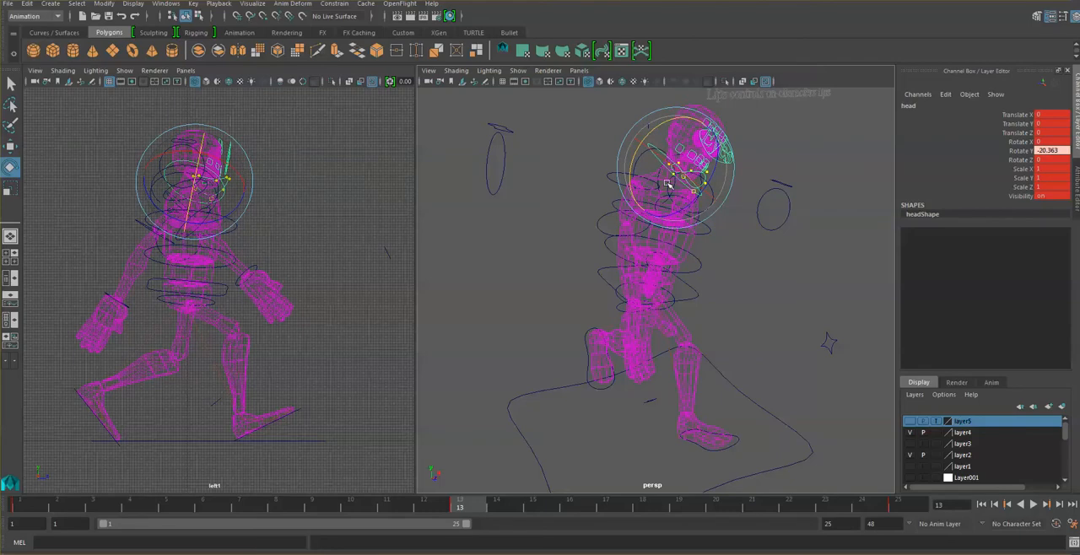
pyautogui.press('s')
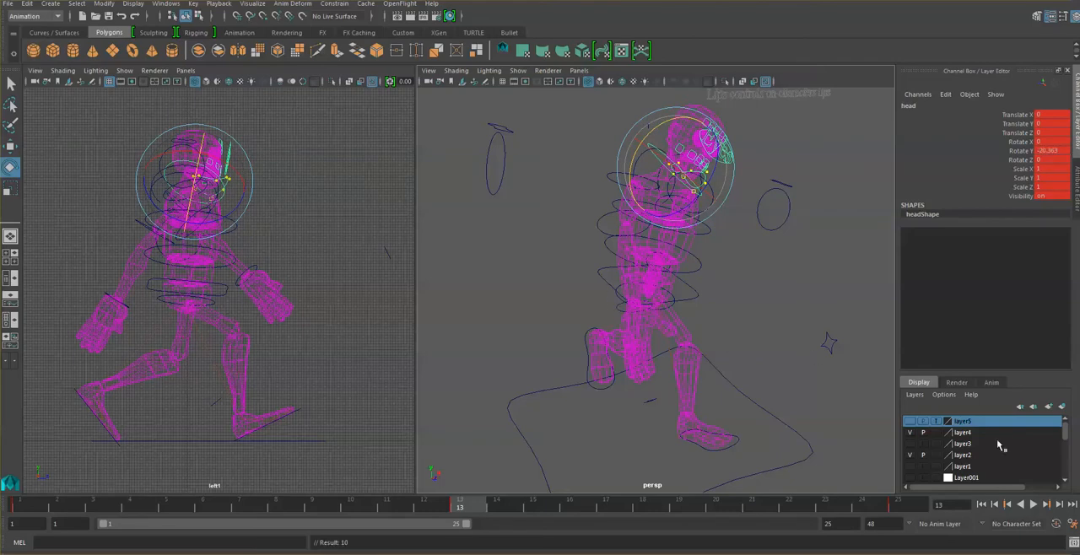
pyautogui.click(1033, 504)
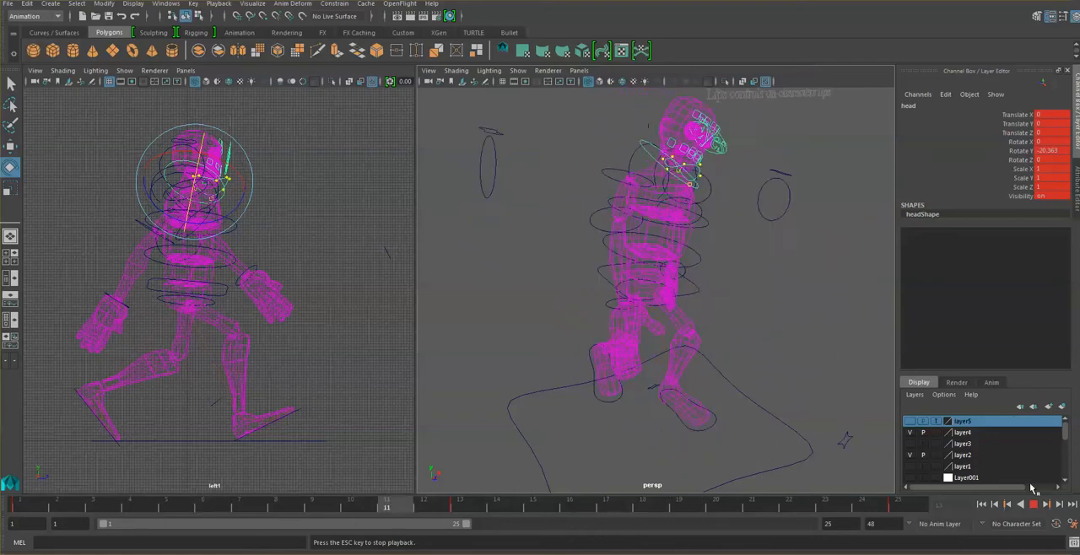
# - Stop the playback, deselect the head control, and review the 25-frame walk cycle chart in the browser
pyautogui.press('Escape')
pyautogui.click(811, 248)
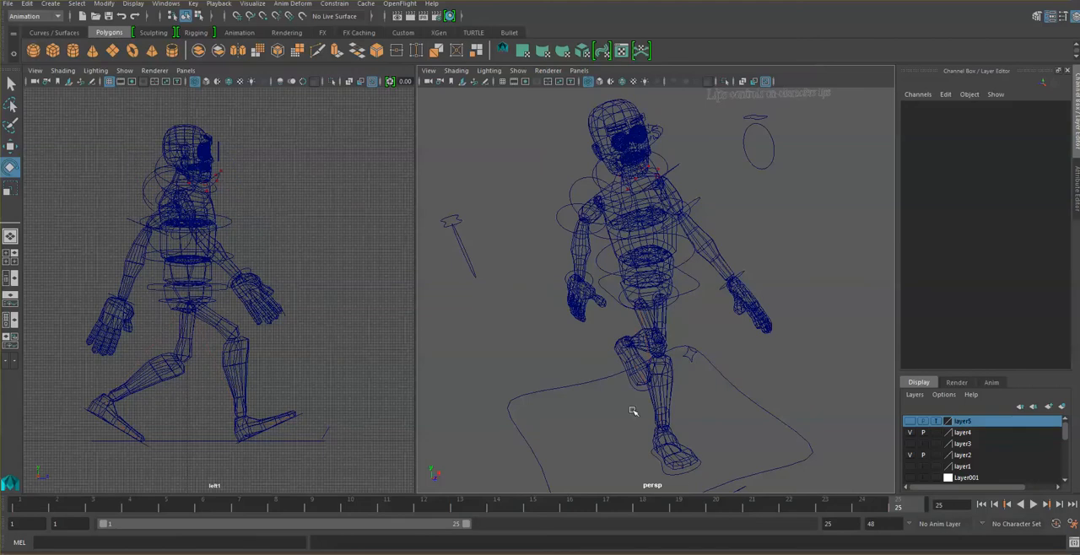
pyautogui.click(224, 553)
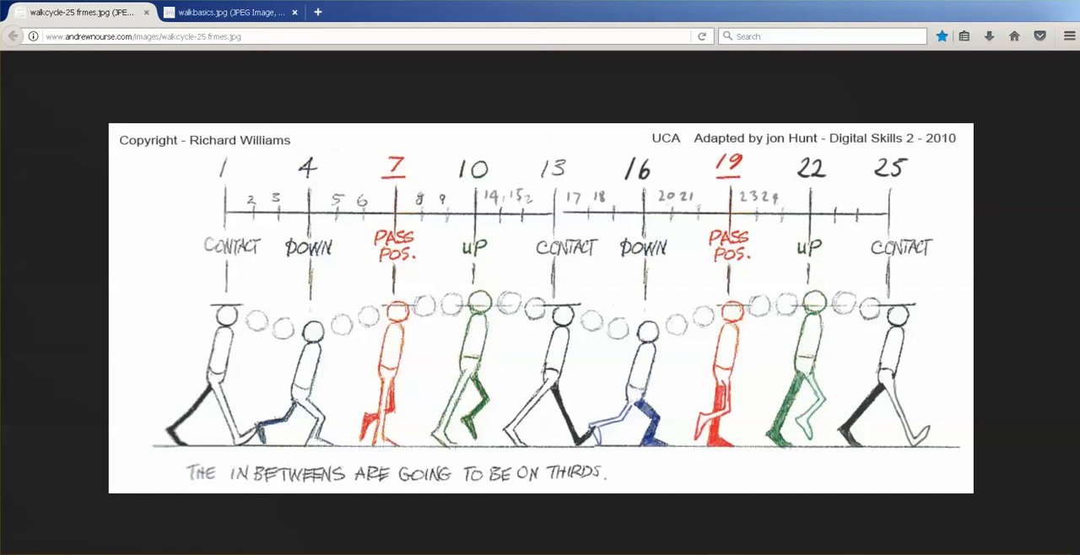
pyautogui.click(487, 545)
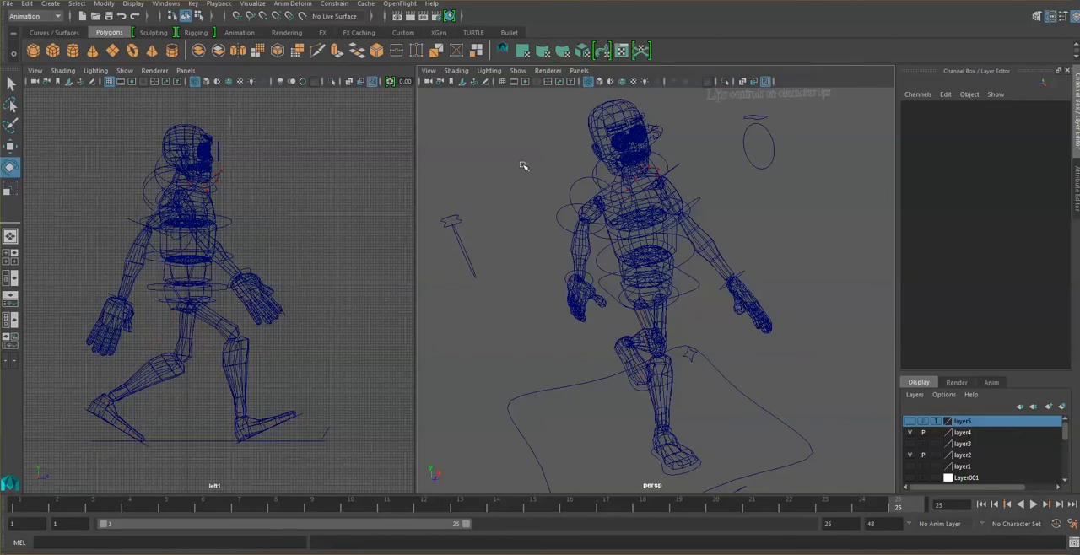
# - Display the character smooth shaded in the perspective view and playblast the walk, closing the preview after viewing
pyautogui.click(599, 81)
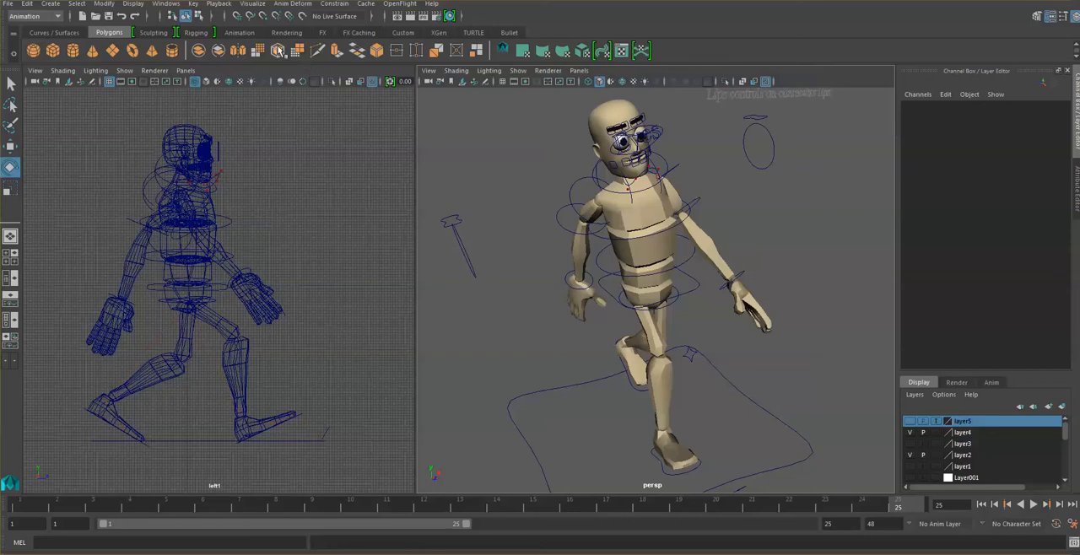
pyautogui.click(218, 4)
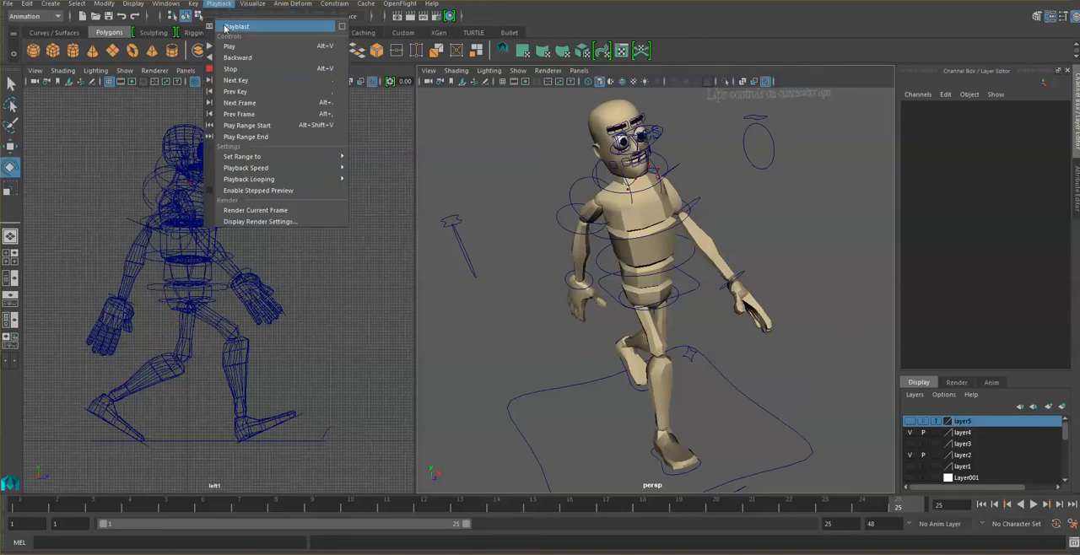
pyautogui.click(226, 27)
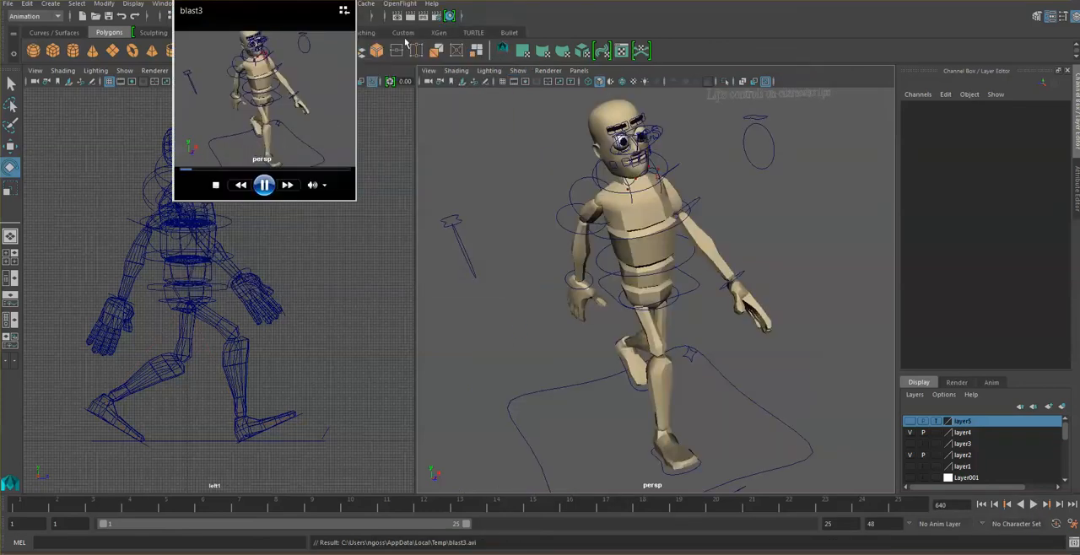
pyautogui.click(346, 1)
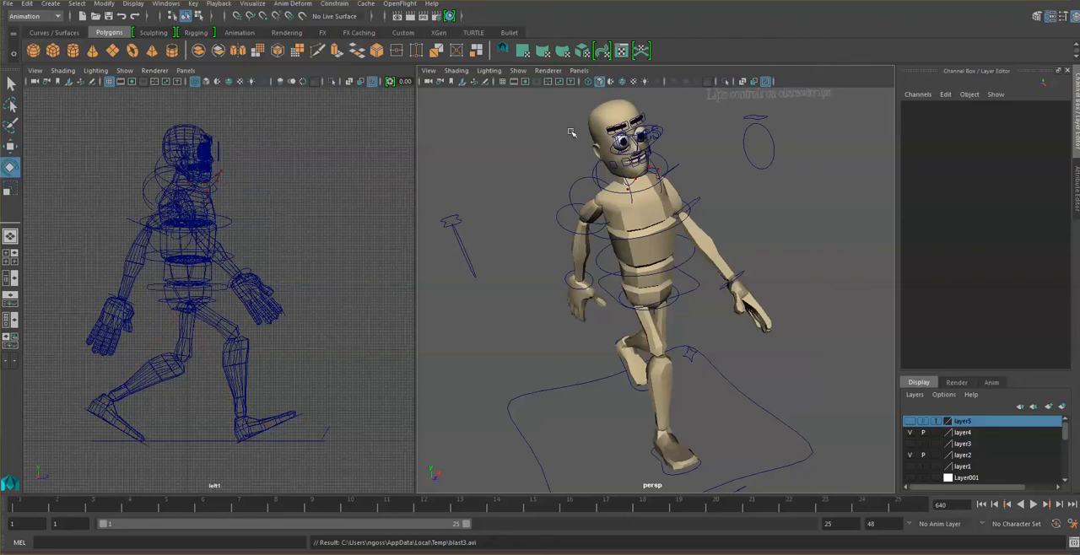
# - Hide all object types except polygons in the perspective view so only the character's mesh is shown
pyautogui.click(518, 70)
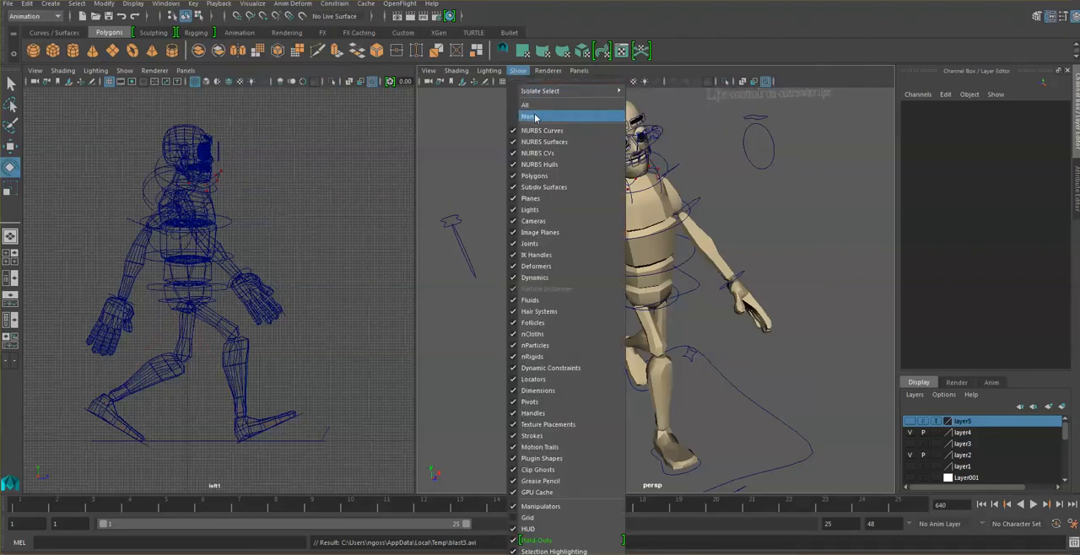
pyautogui.click(534, 118)
pyautogui.click(517, 70)
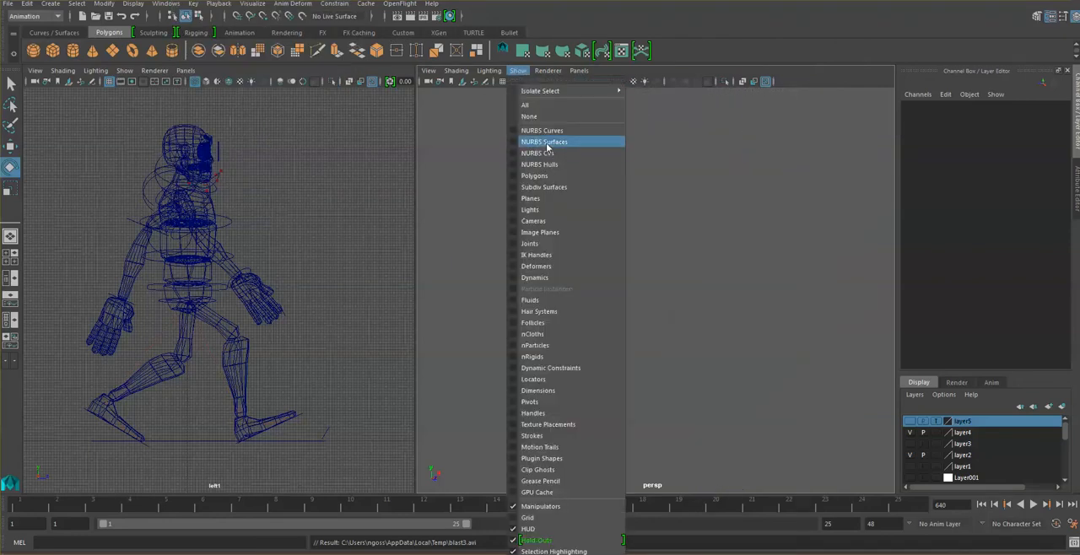
pyautogui.click(540, 176)
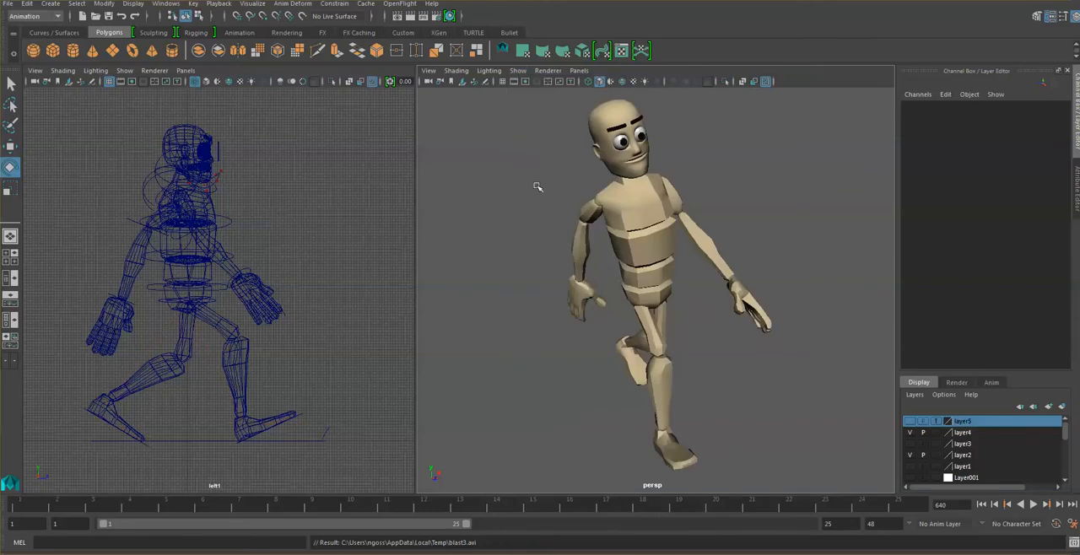
# - Playblast the walk from the perspective view with the control-free character framed smaller
pyautogui.scroll(-2, 511, 165)
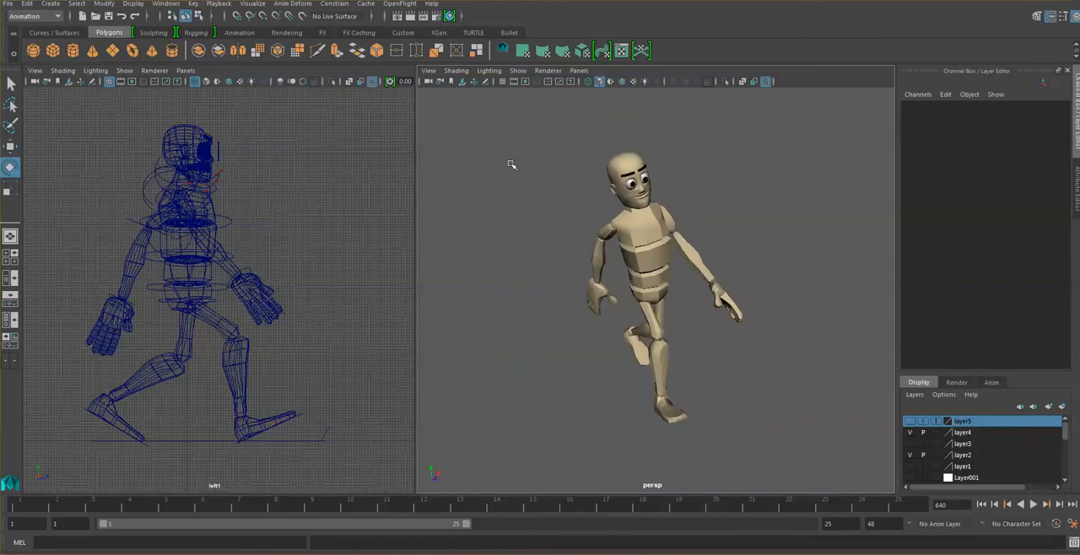
pyautogui.click(218, 5)
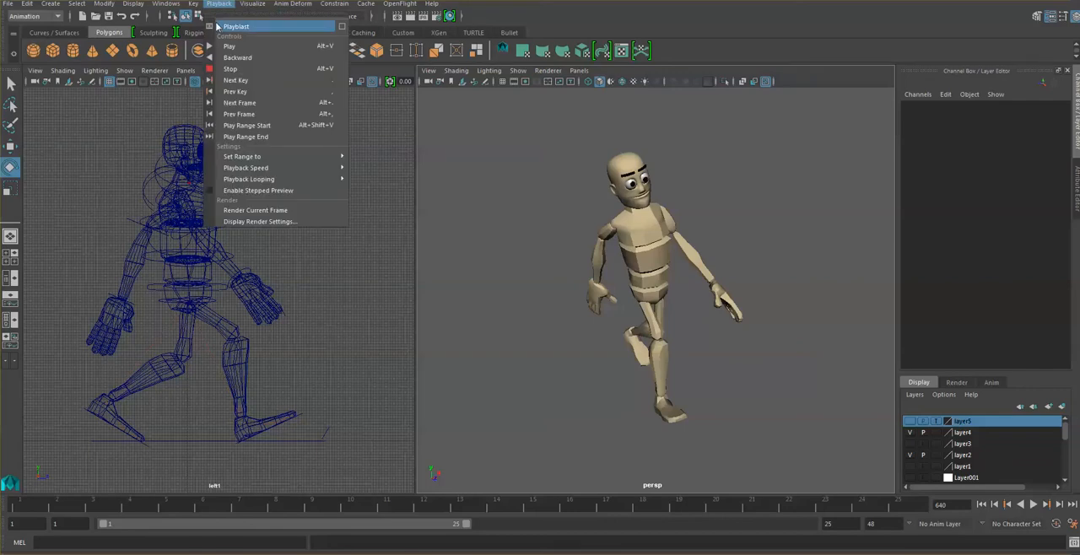
pyautogui.click(217, 27)
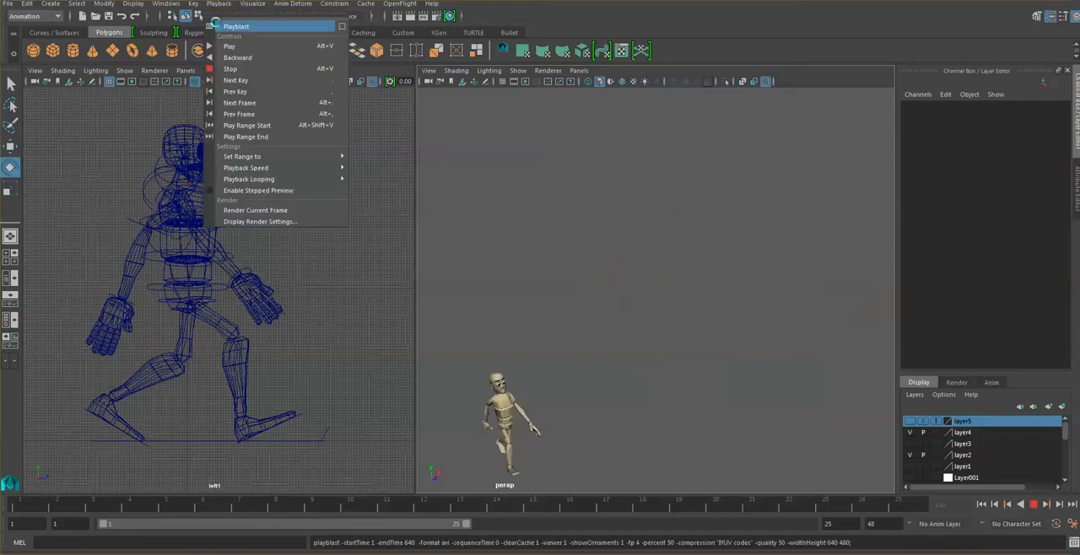